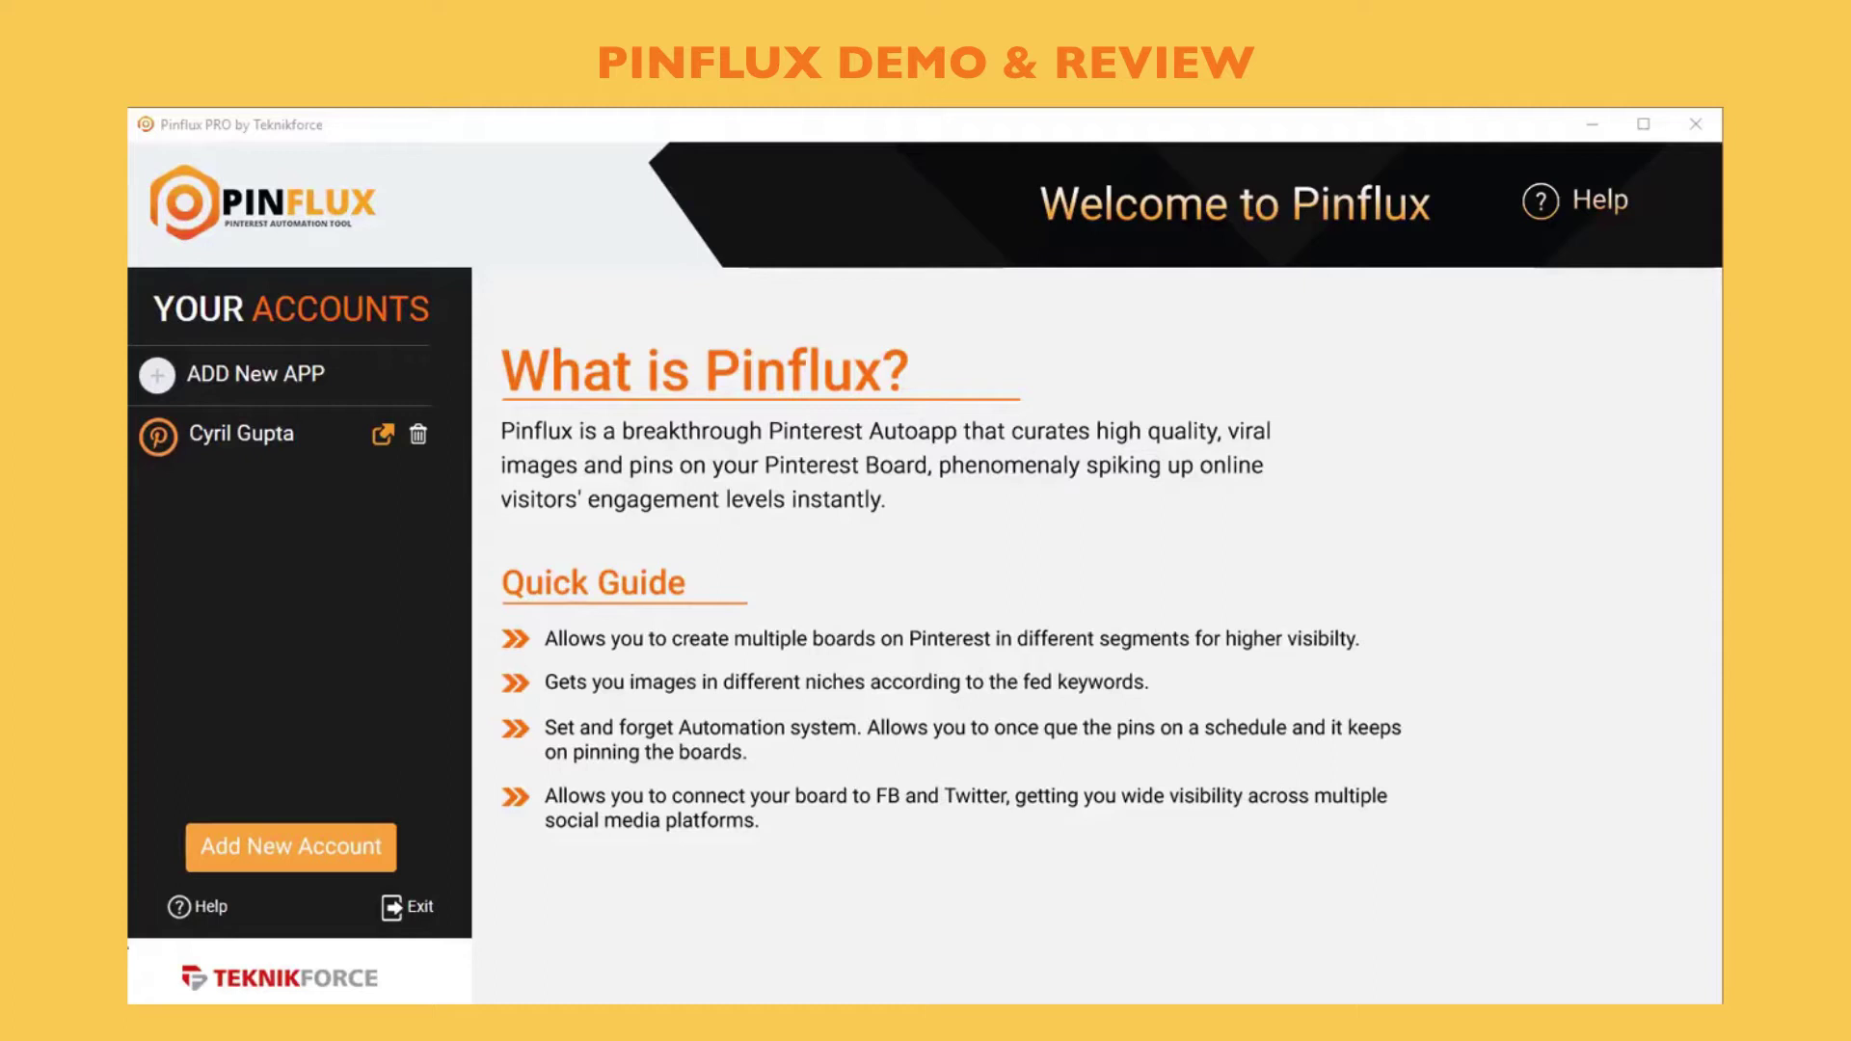
Begin adding a Pinterest account, keeping Existing App selected in the App Manager
left_click(300, 868)
left_click_drag(1078, 511, 889, 440)
left_click(883, 603)
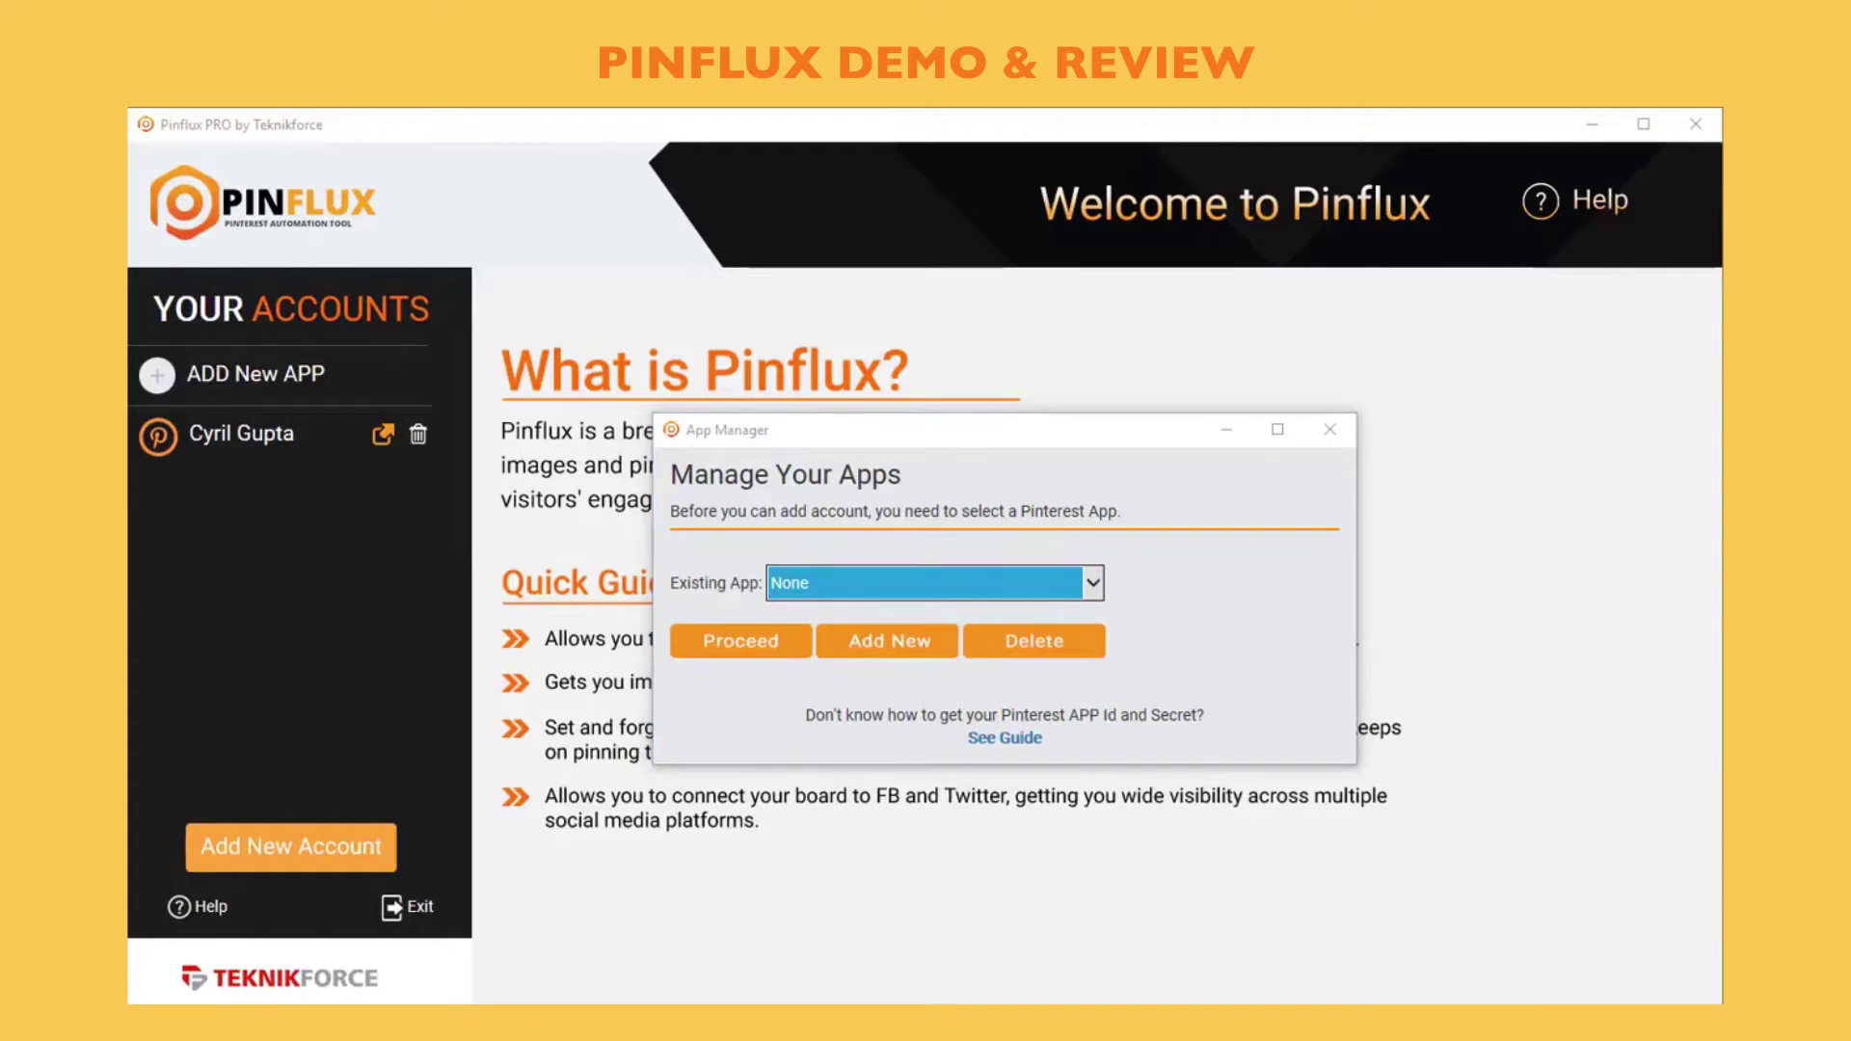
key("Return")
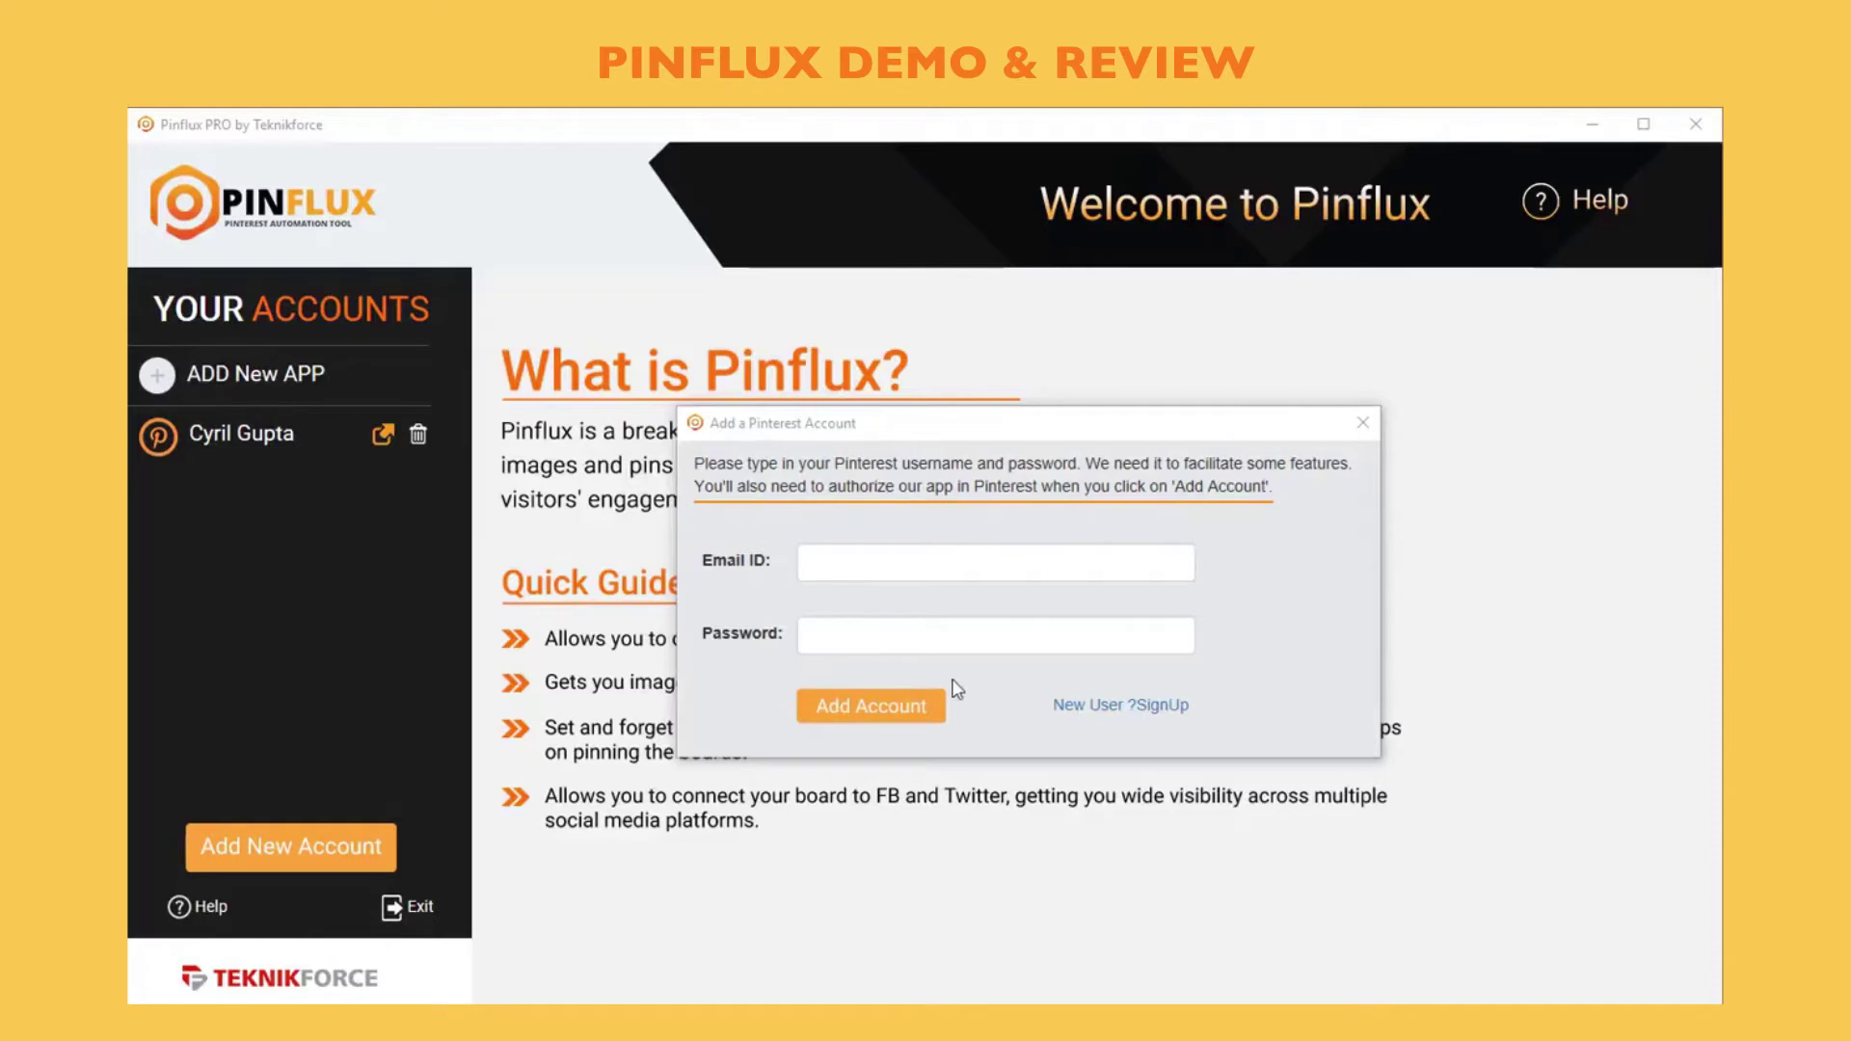
Sign in with the account's email and password and grant the app permission on Pinterest
left_click(991, 554)
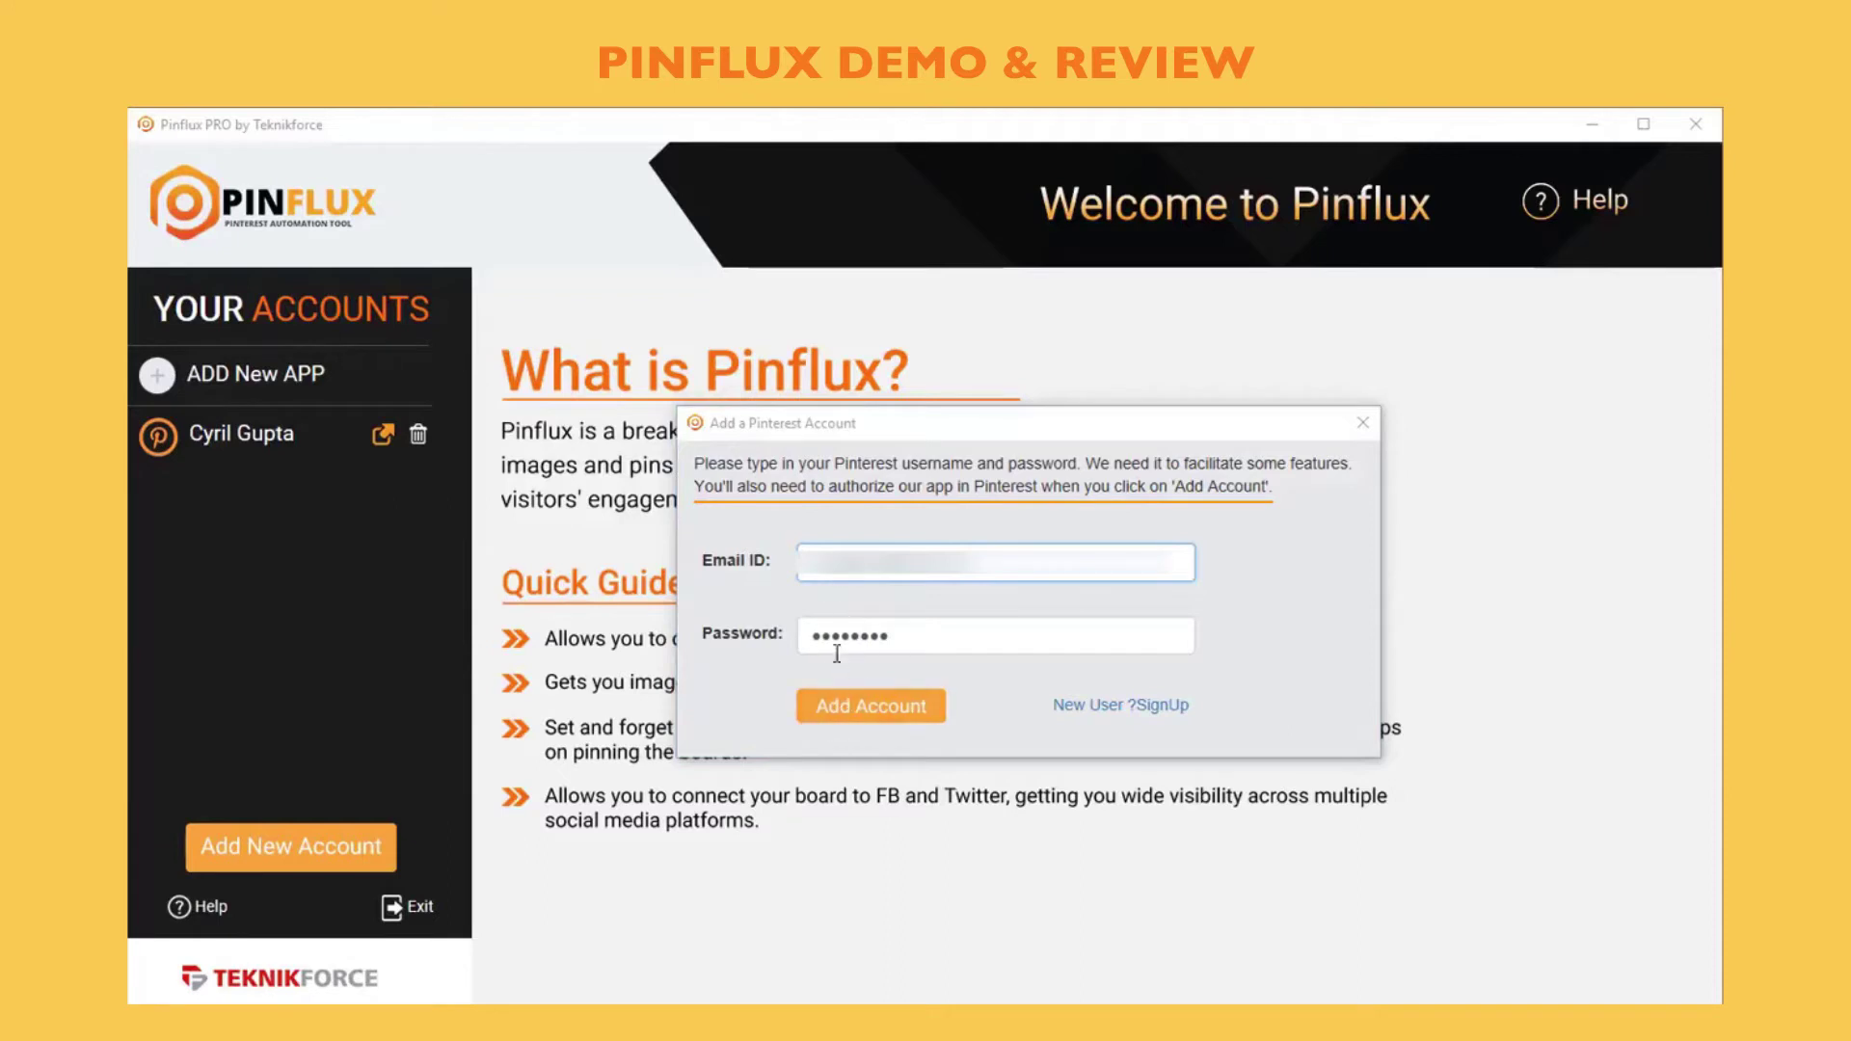
left_click(856, 708)
left_click(856, 709)
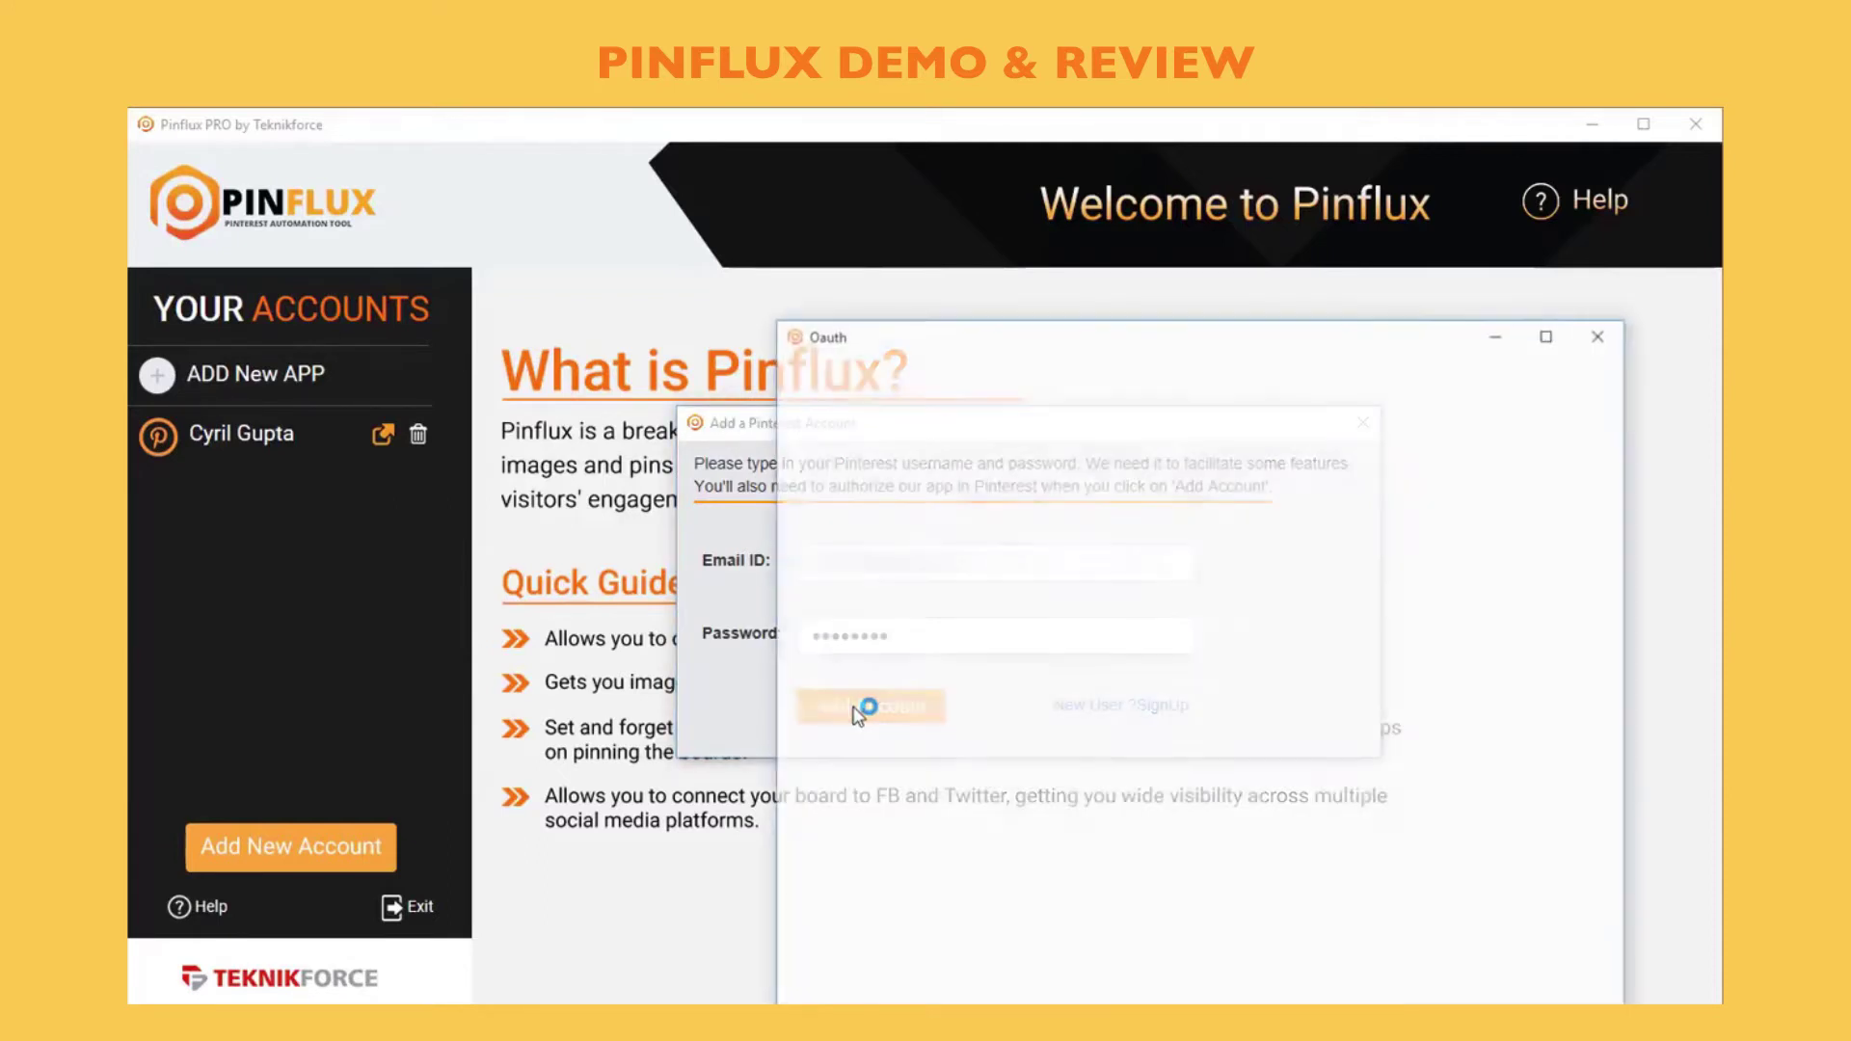
left_click_drag(974, 333, 846, 268)
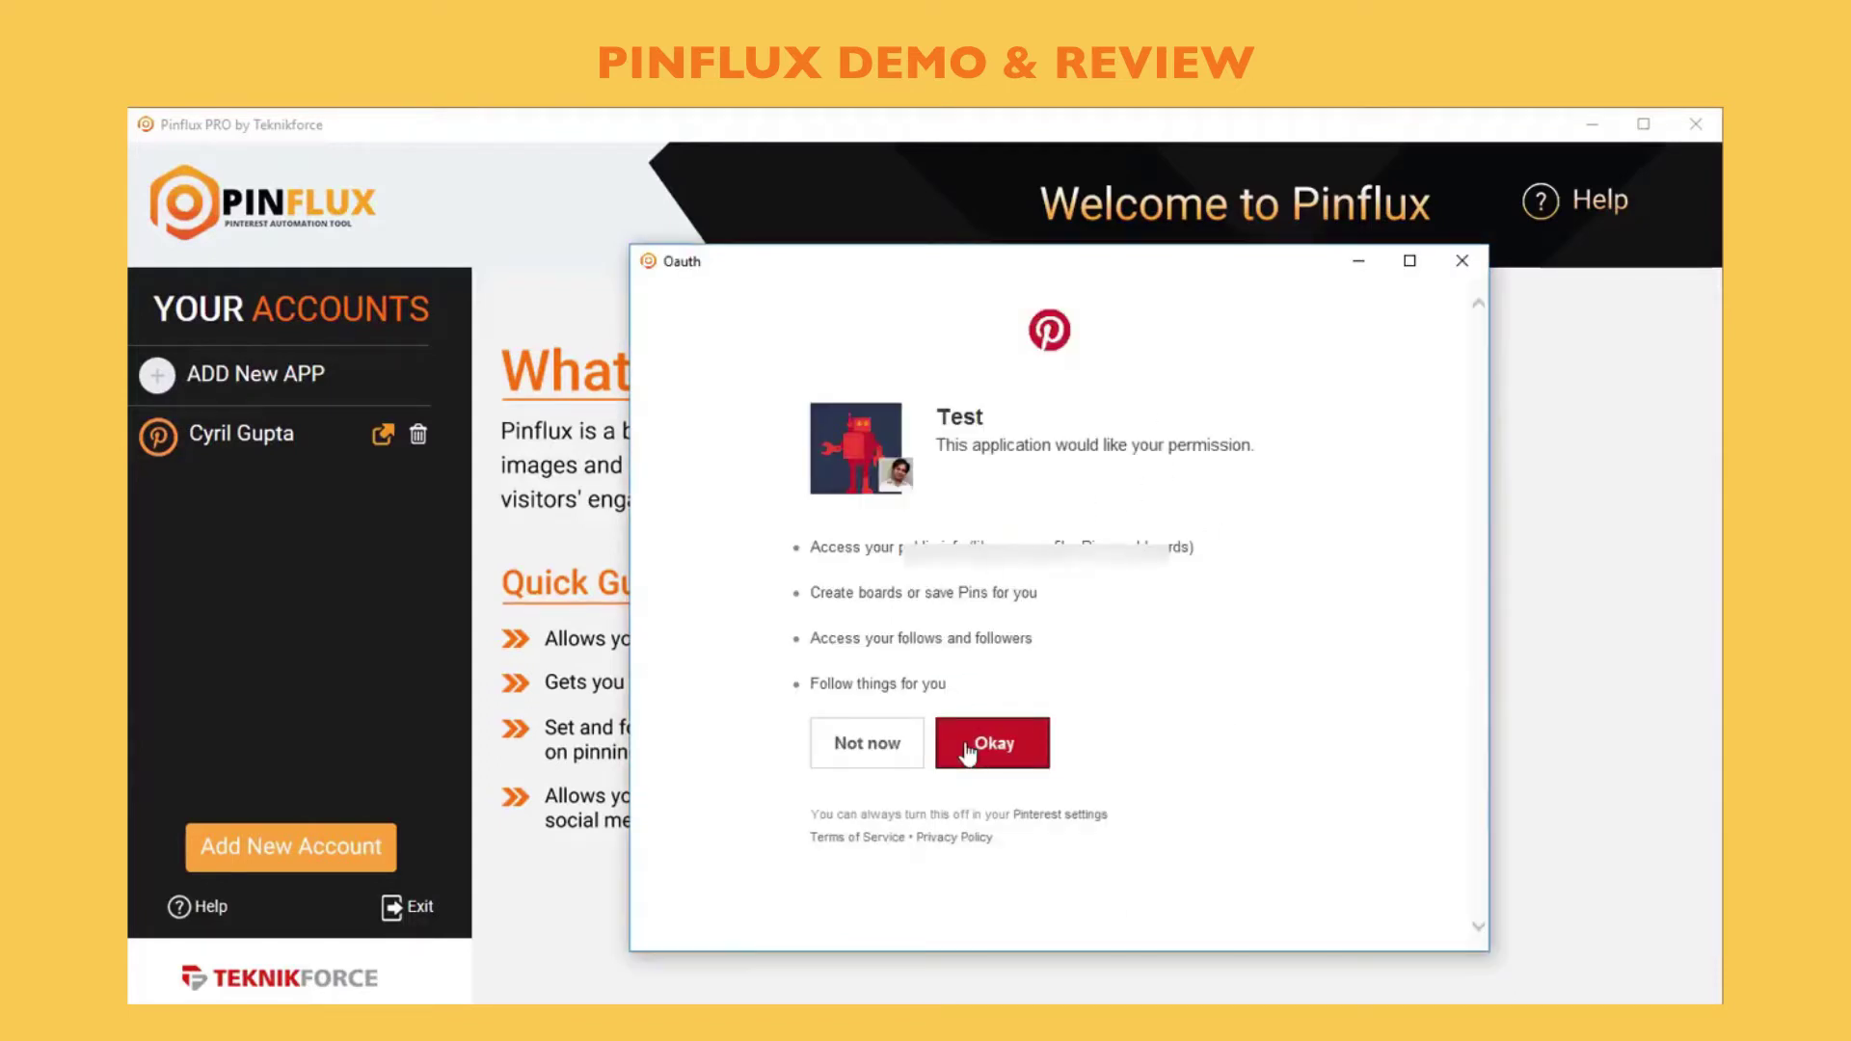
left_click(968, 753)
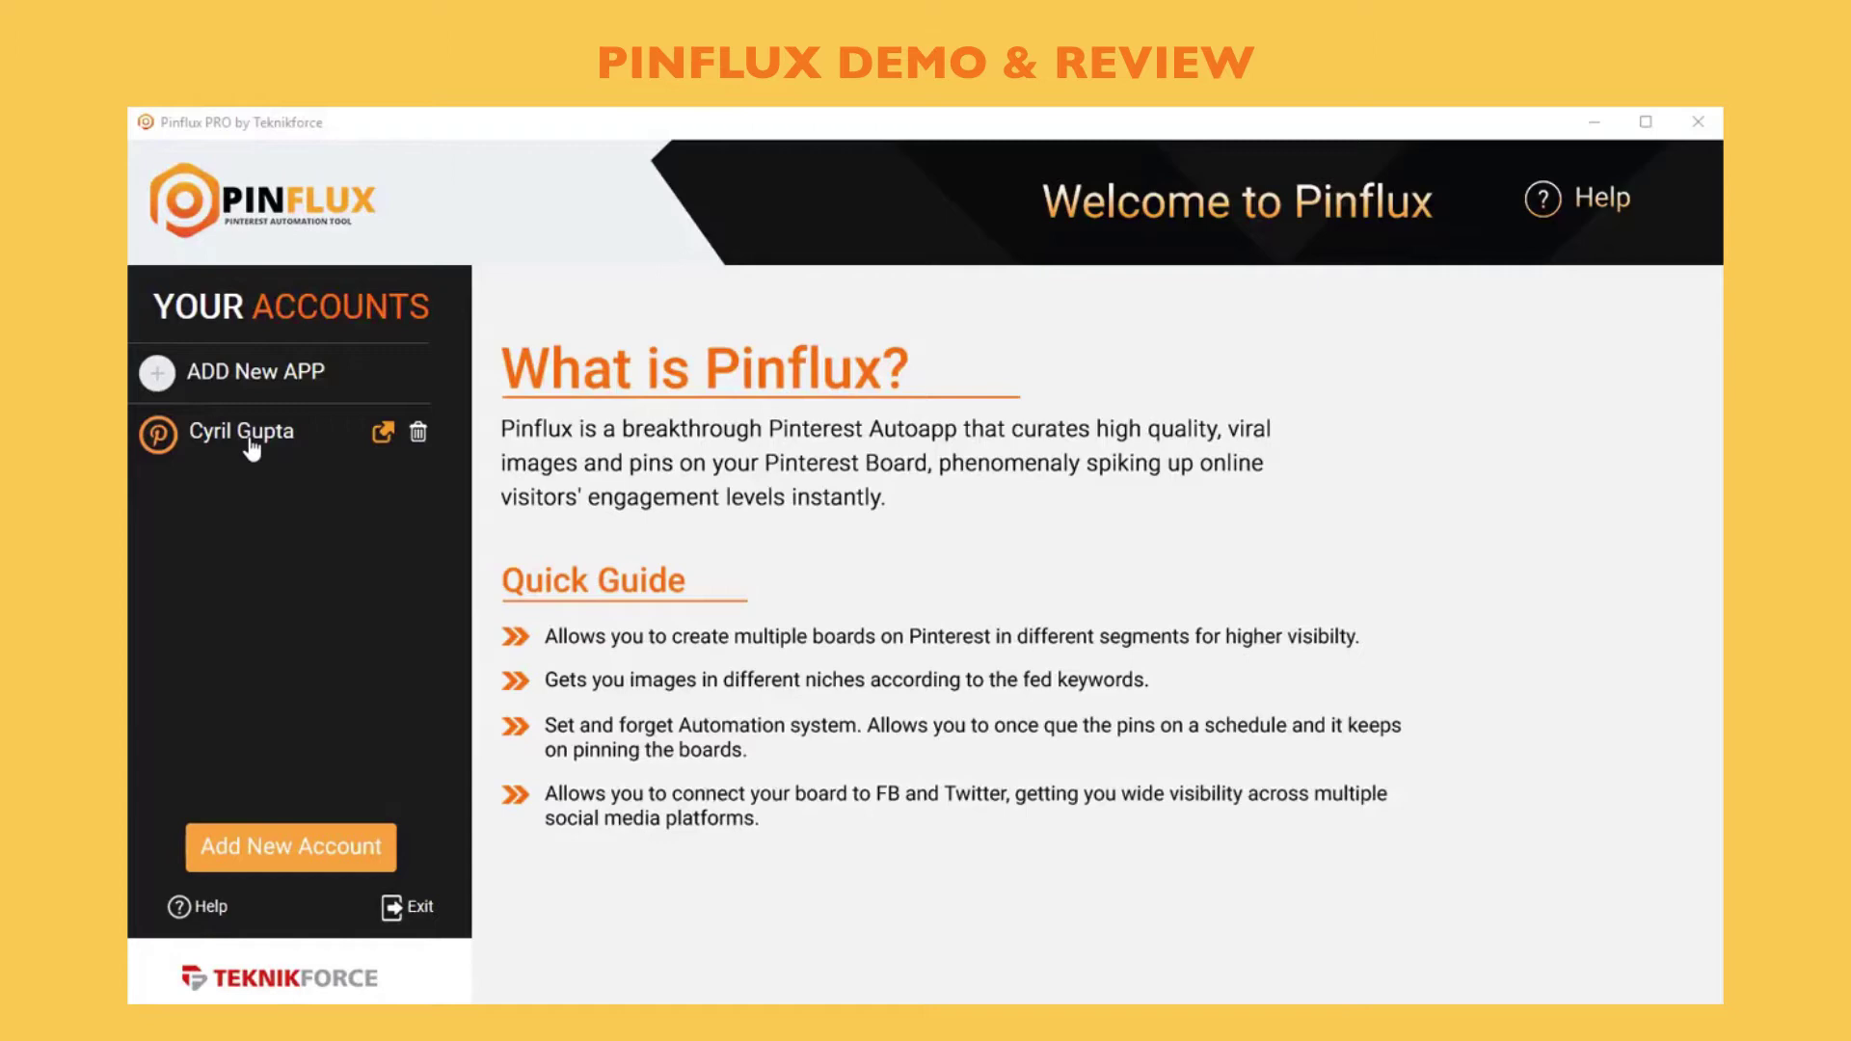
Open the account's board dashboard and switch to the My style board tab
left_click(248, 441)
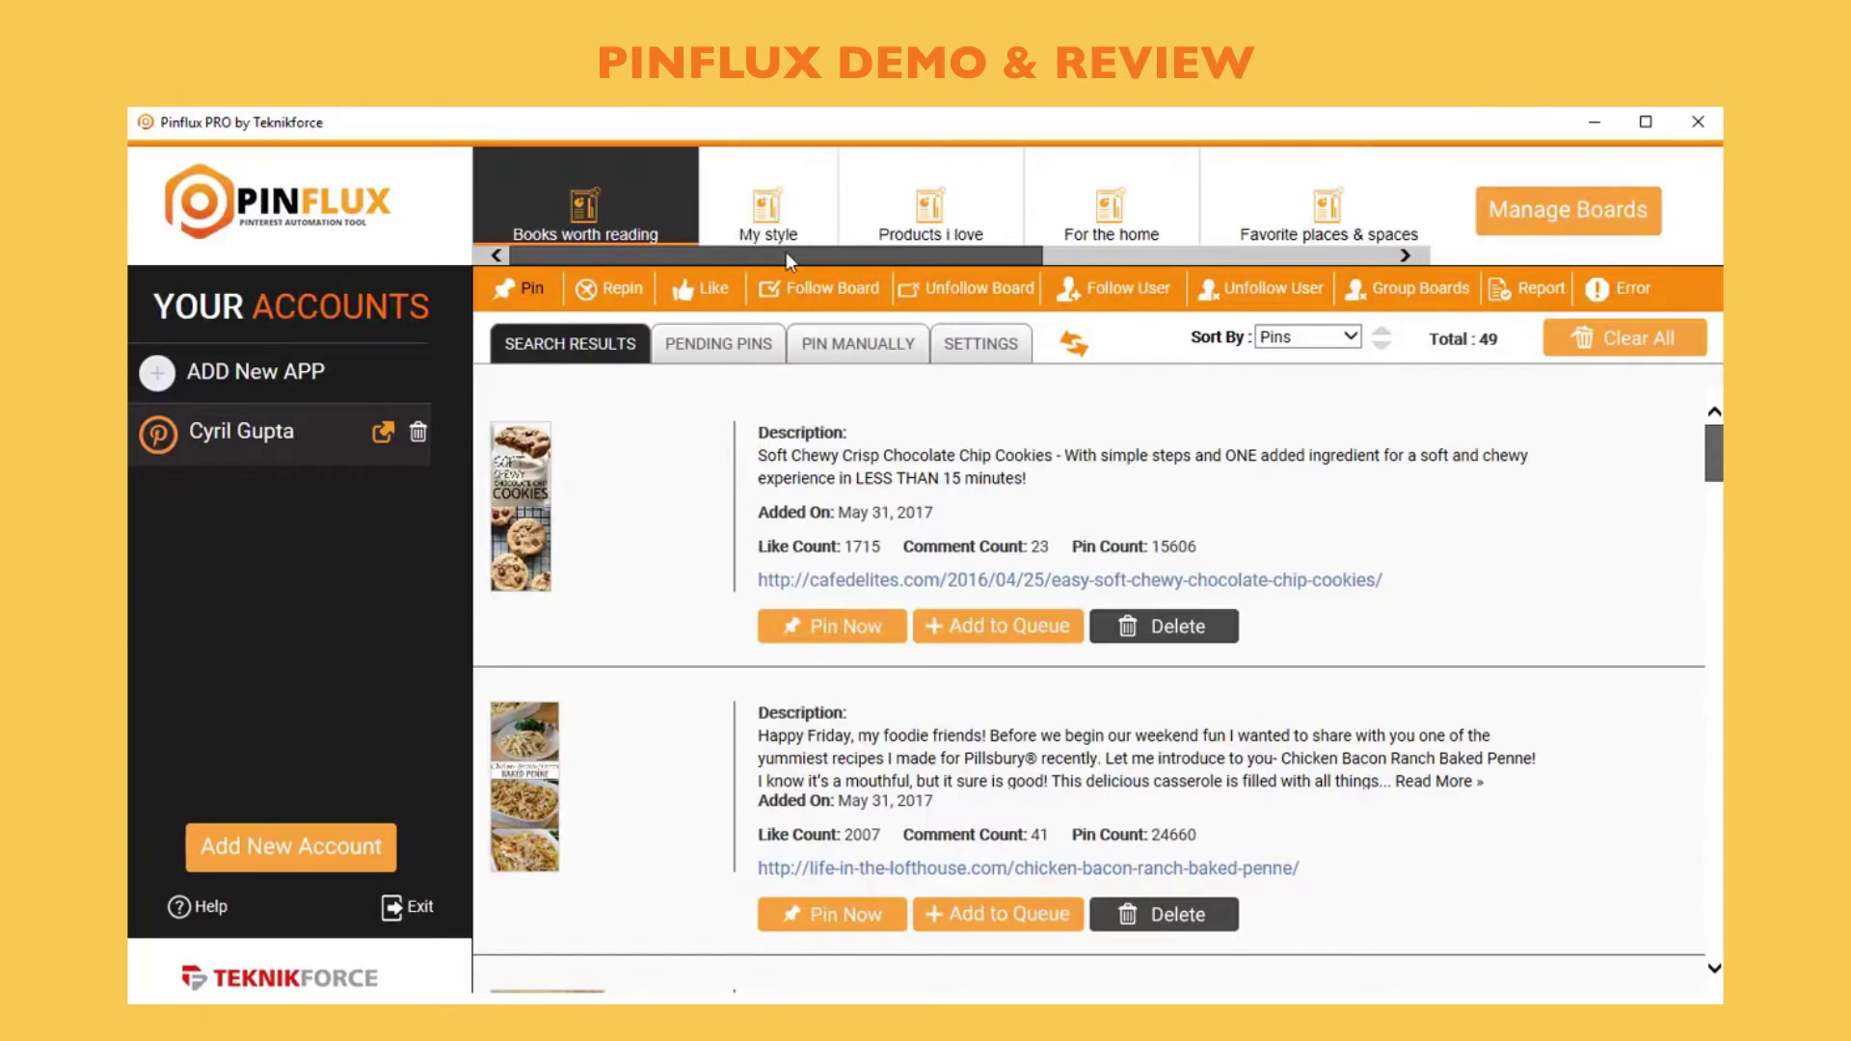
mouse_move(785, 256)
left_mouse_down()
mouse_move(1133, 256)
mouse_move(777, 249)
left_mouse_up()
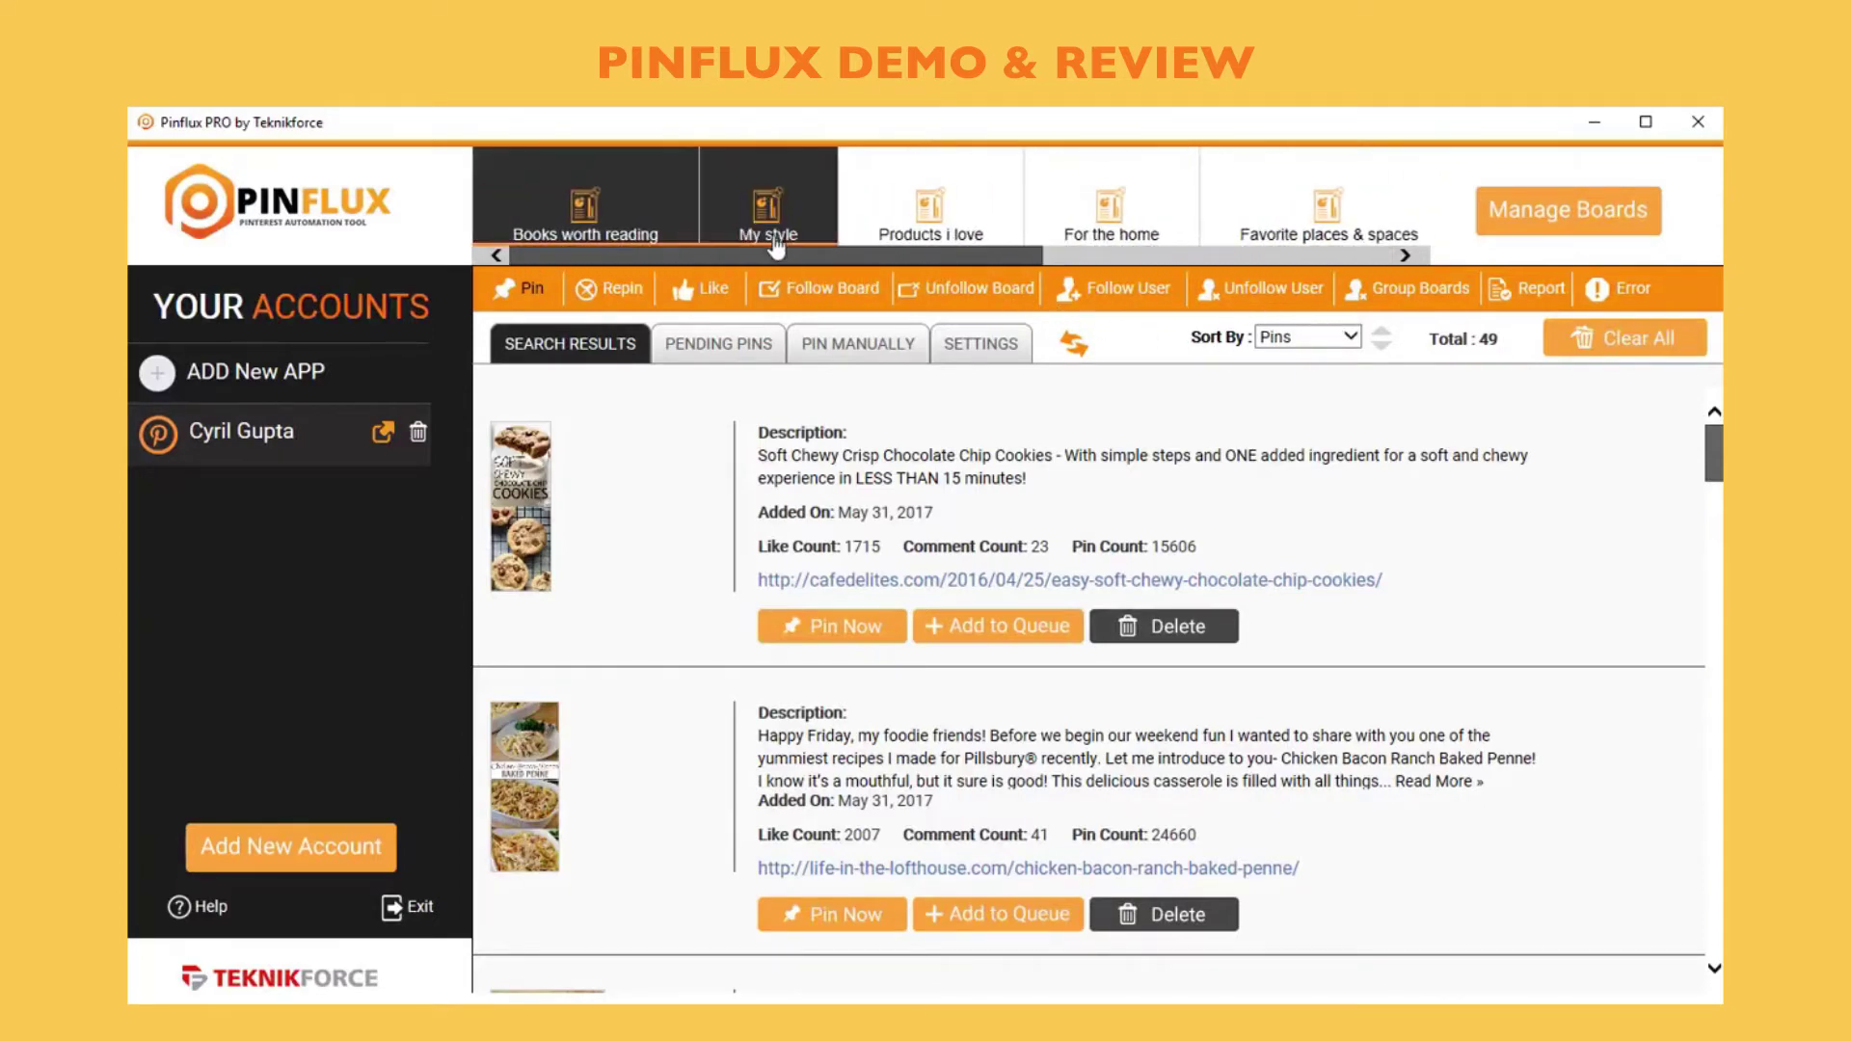
left_click(802, 222)
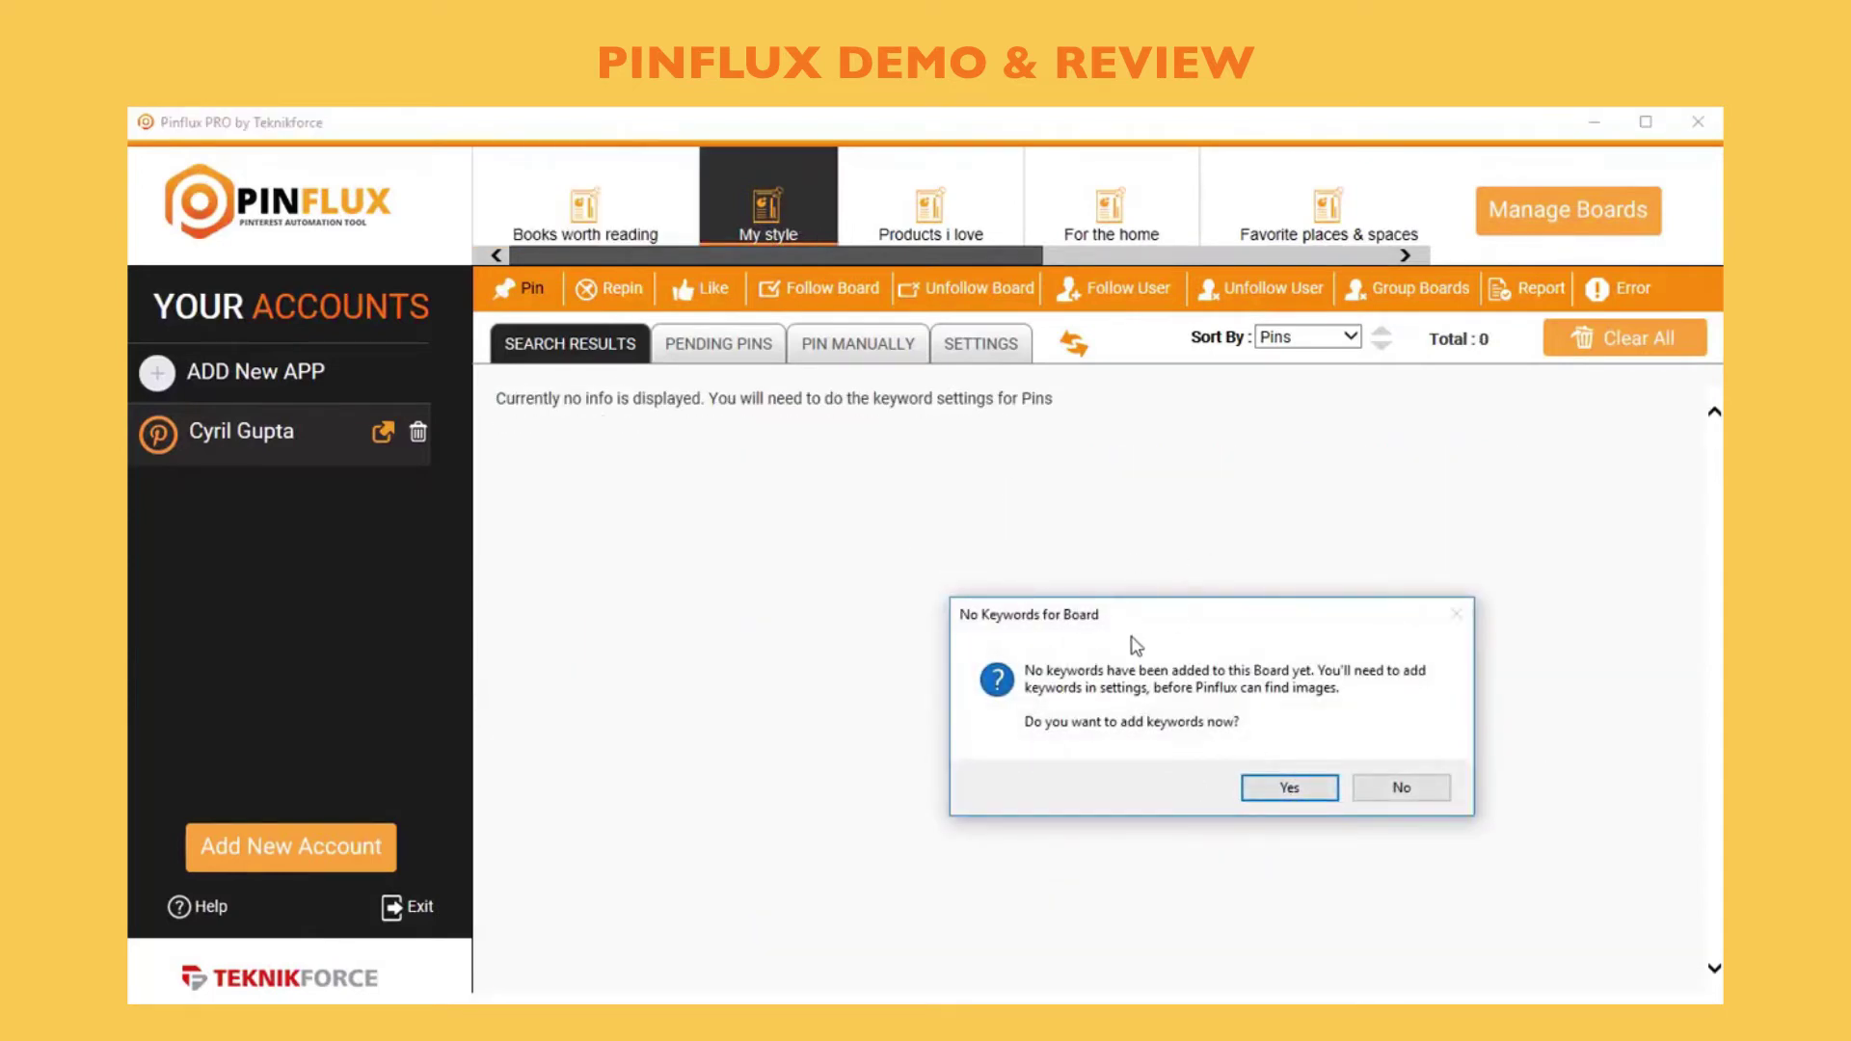
left_click_drag(1136, 644, 1013, 488)
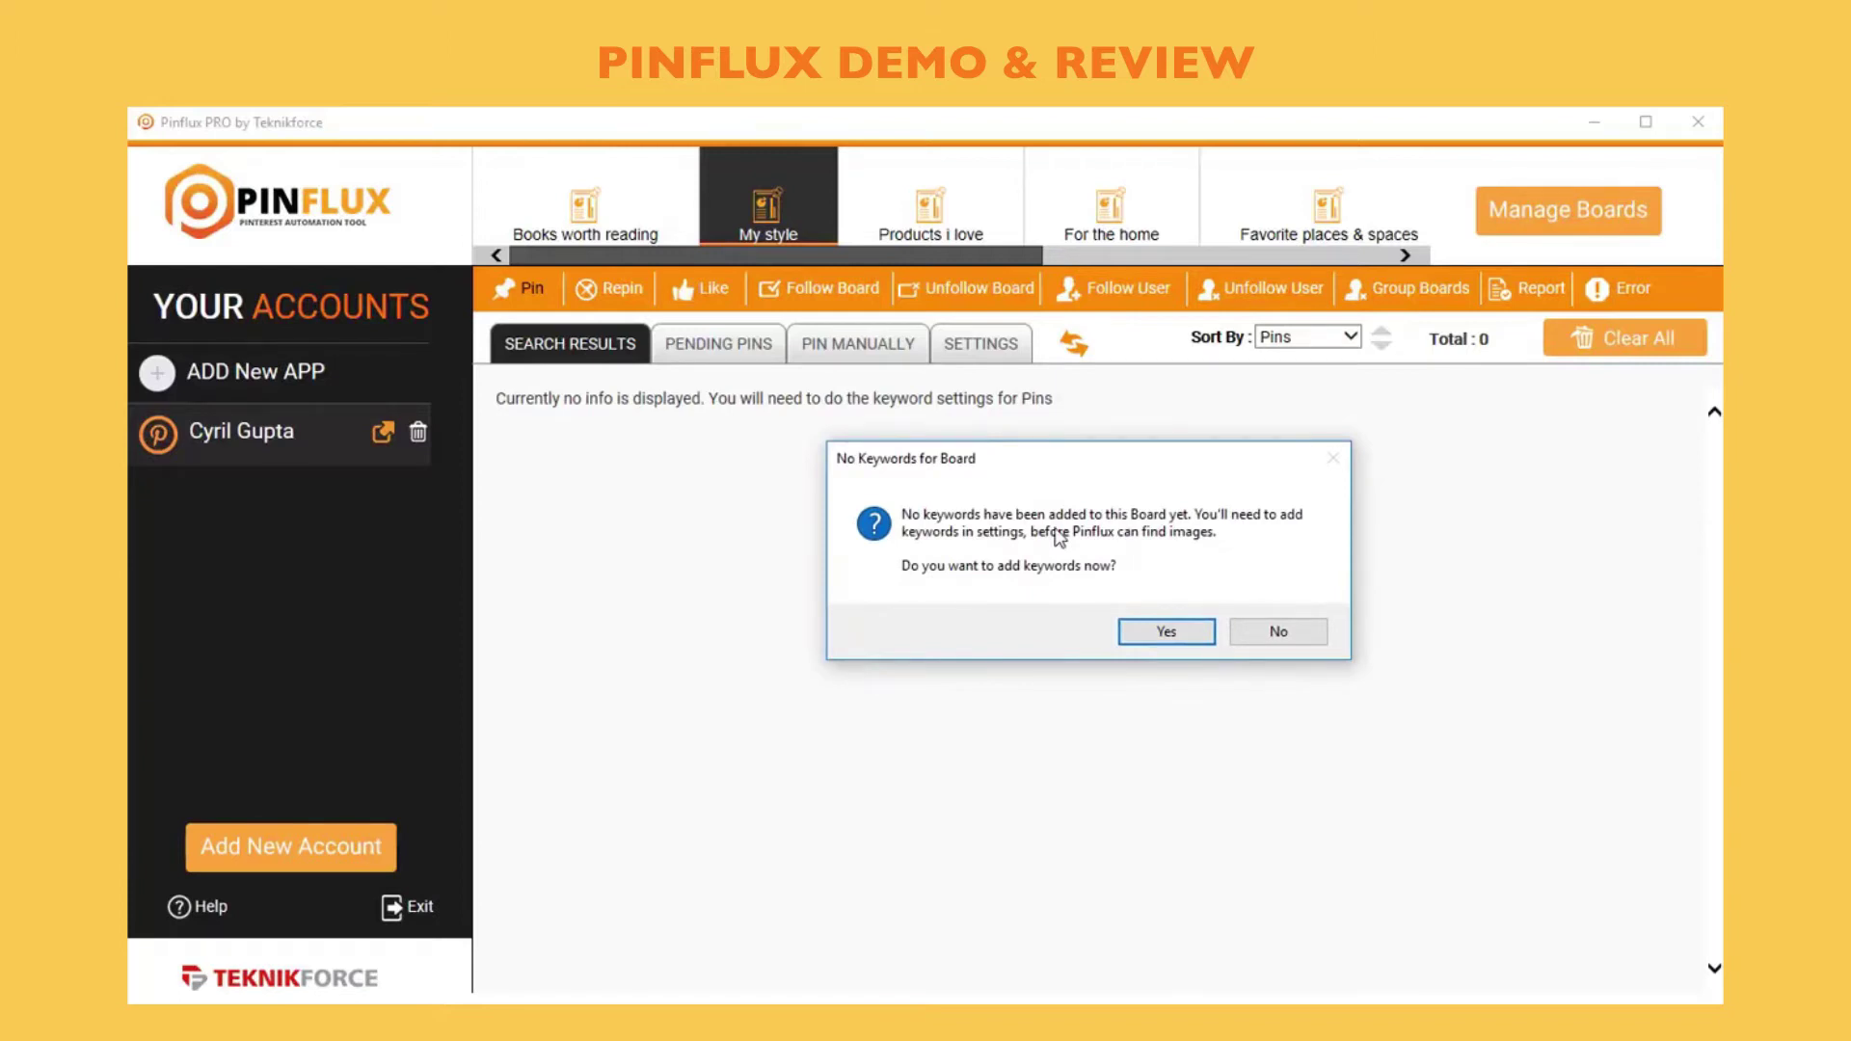
Agree to add keywords and add 'shirt designs' to the My style board's keyword list
left_click(1203, 633)
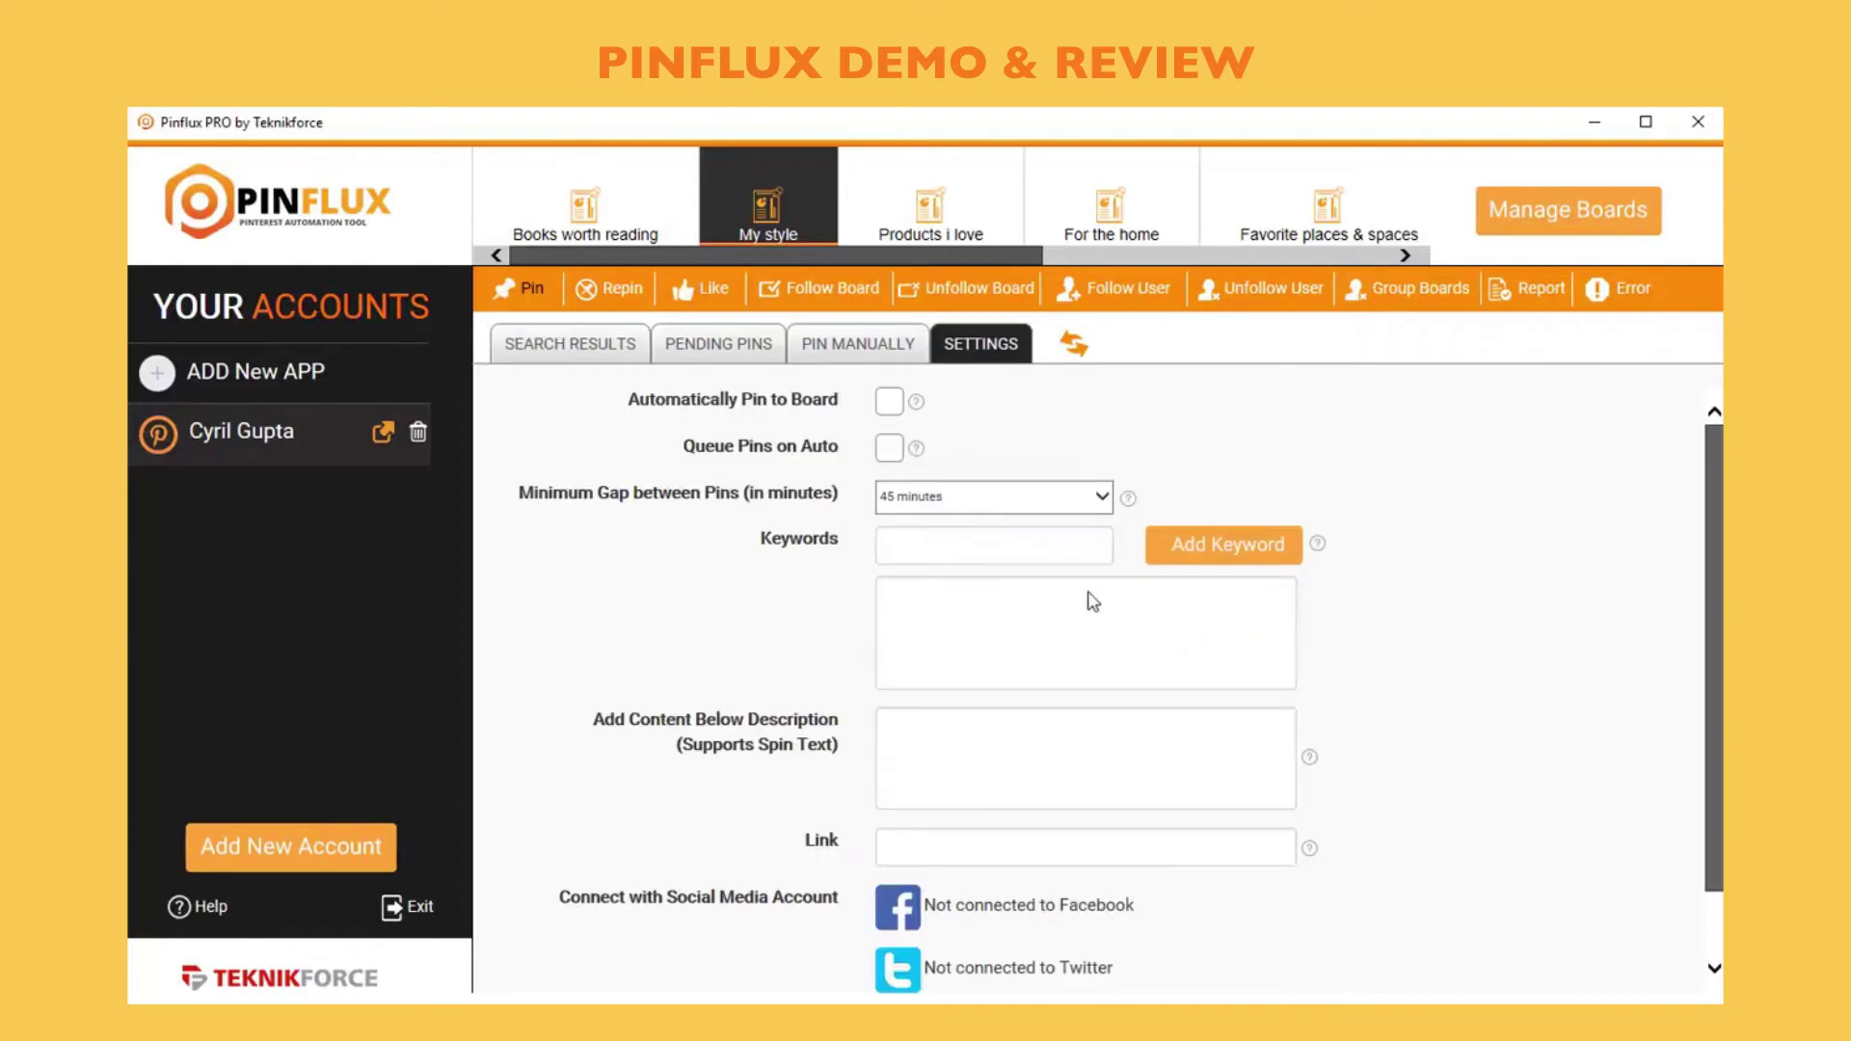
left_click(979, 539)
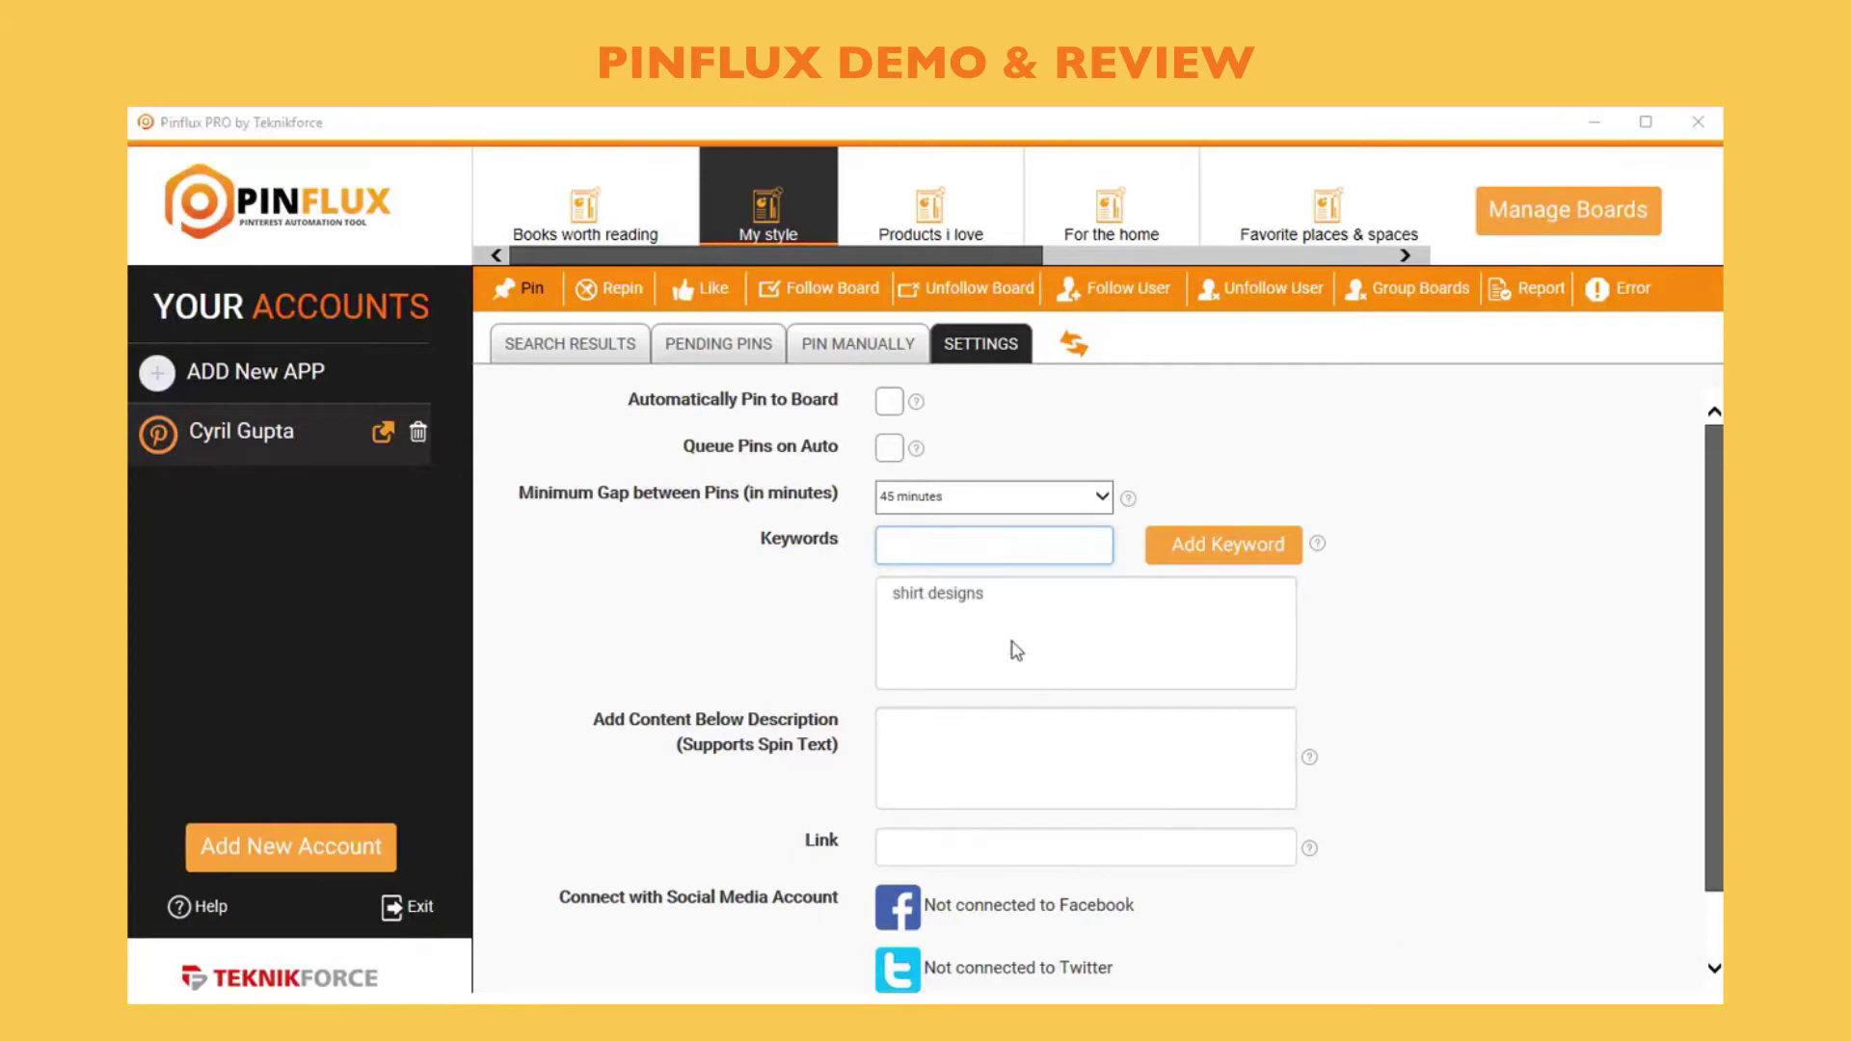
left_click(980, 590)
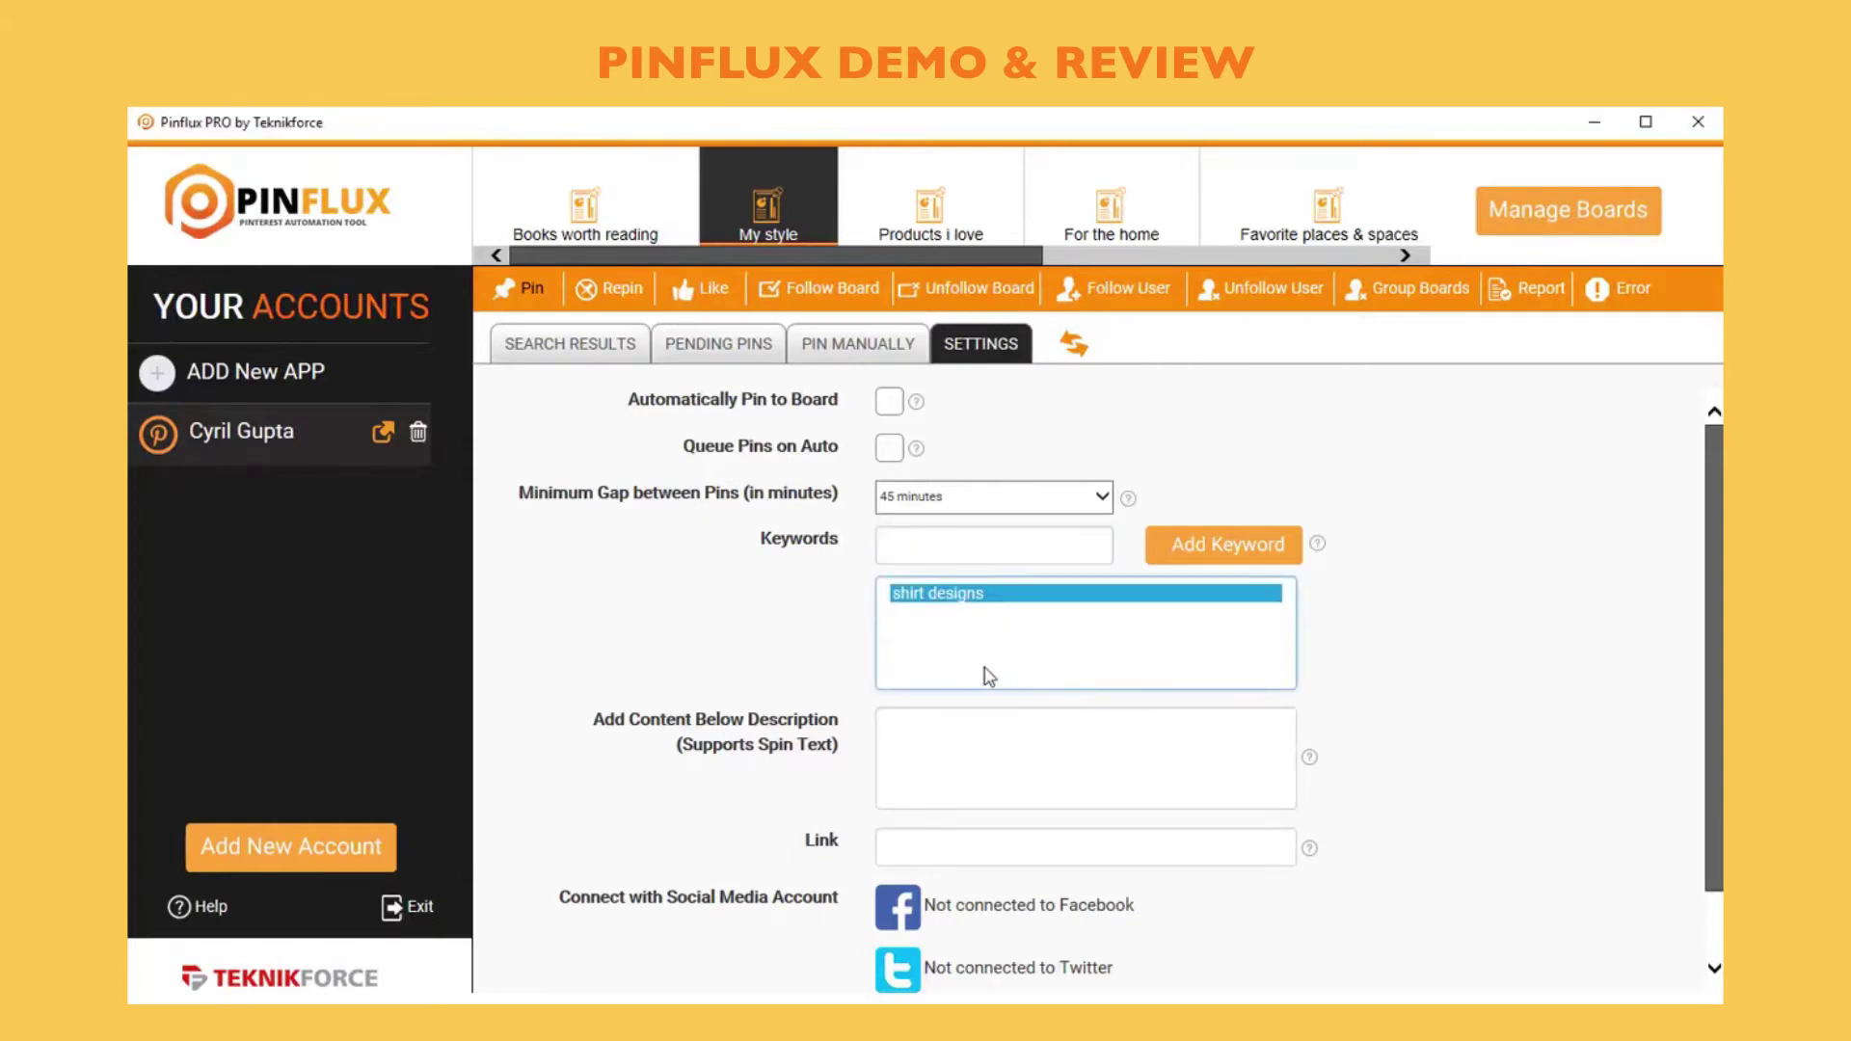
scroll(1071, 790, "down", 2)
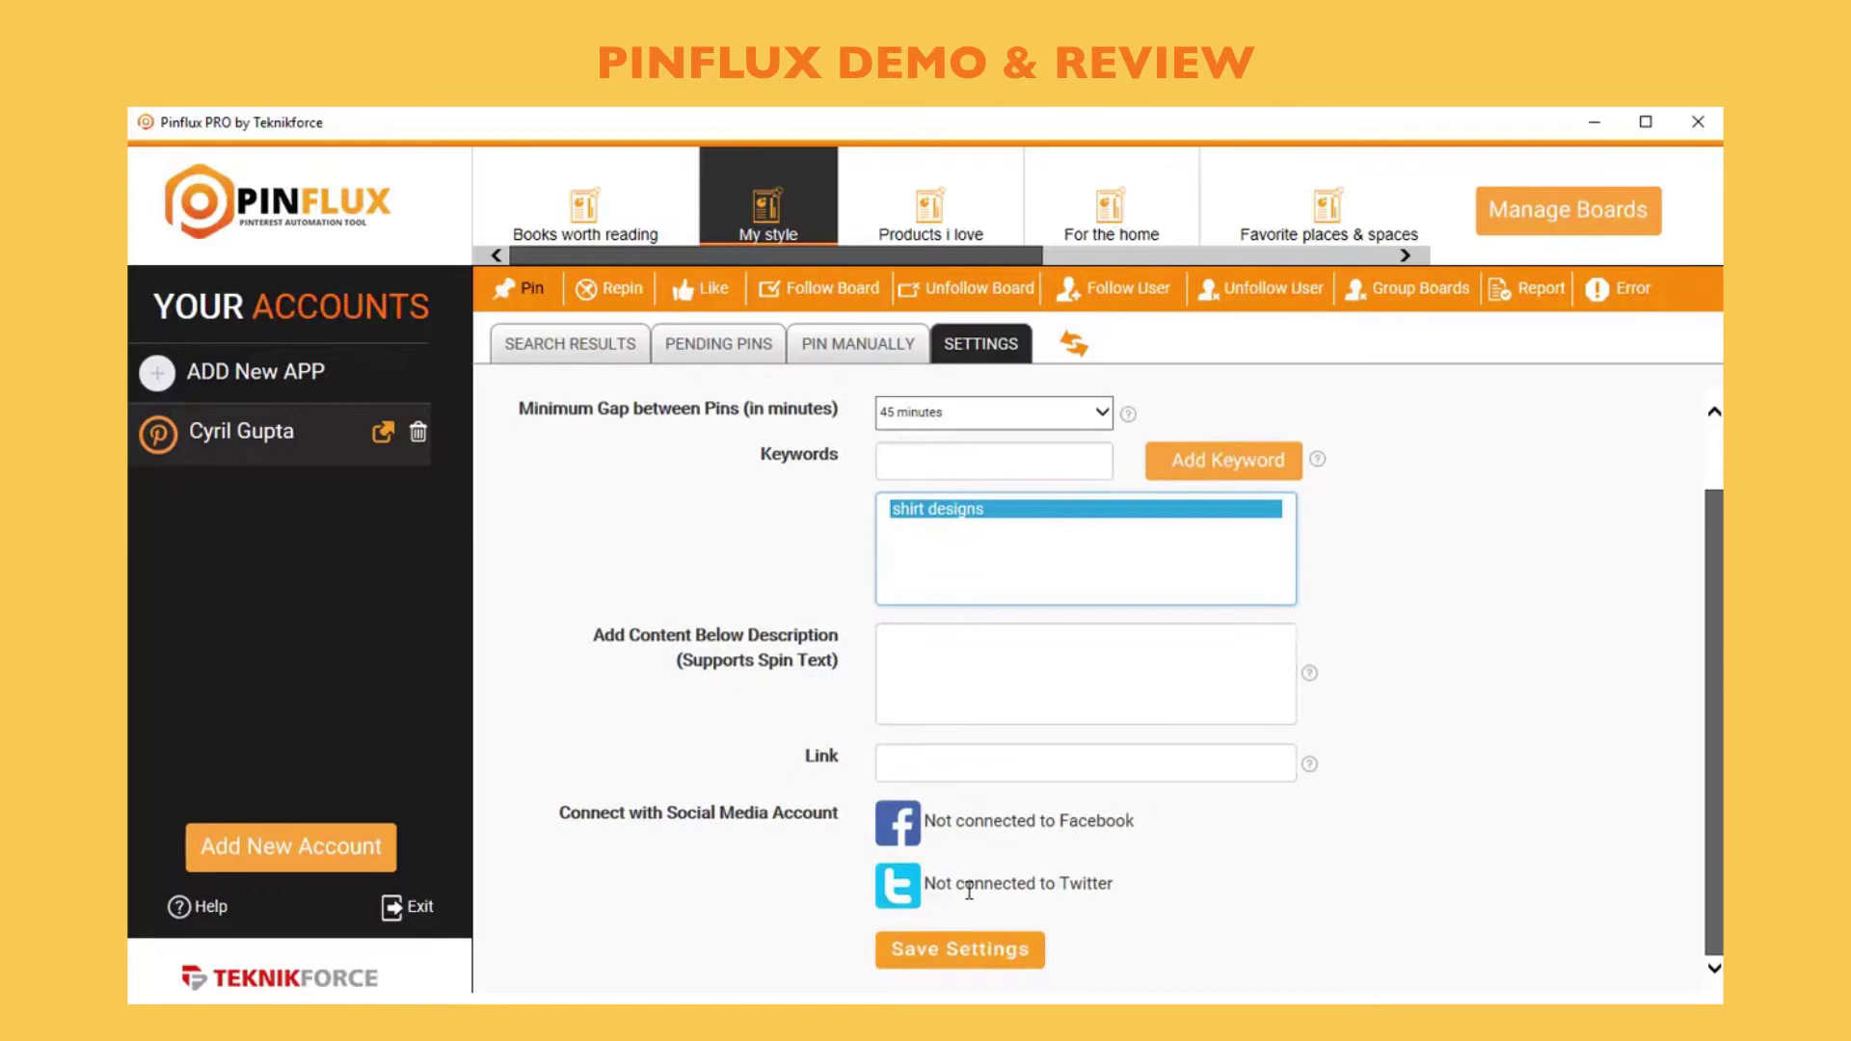
scroll(978, 755, "up", 2)
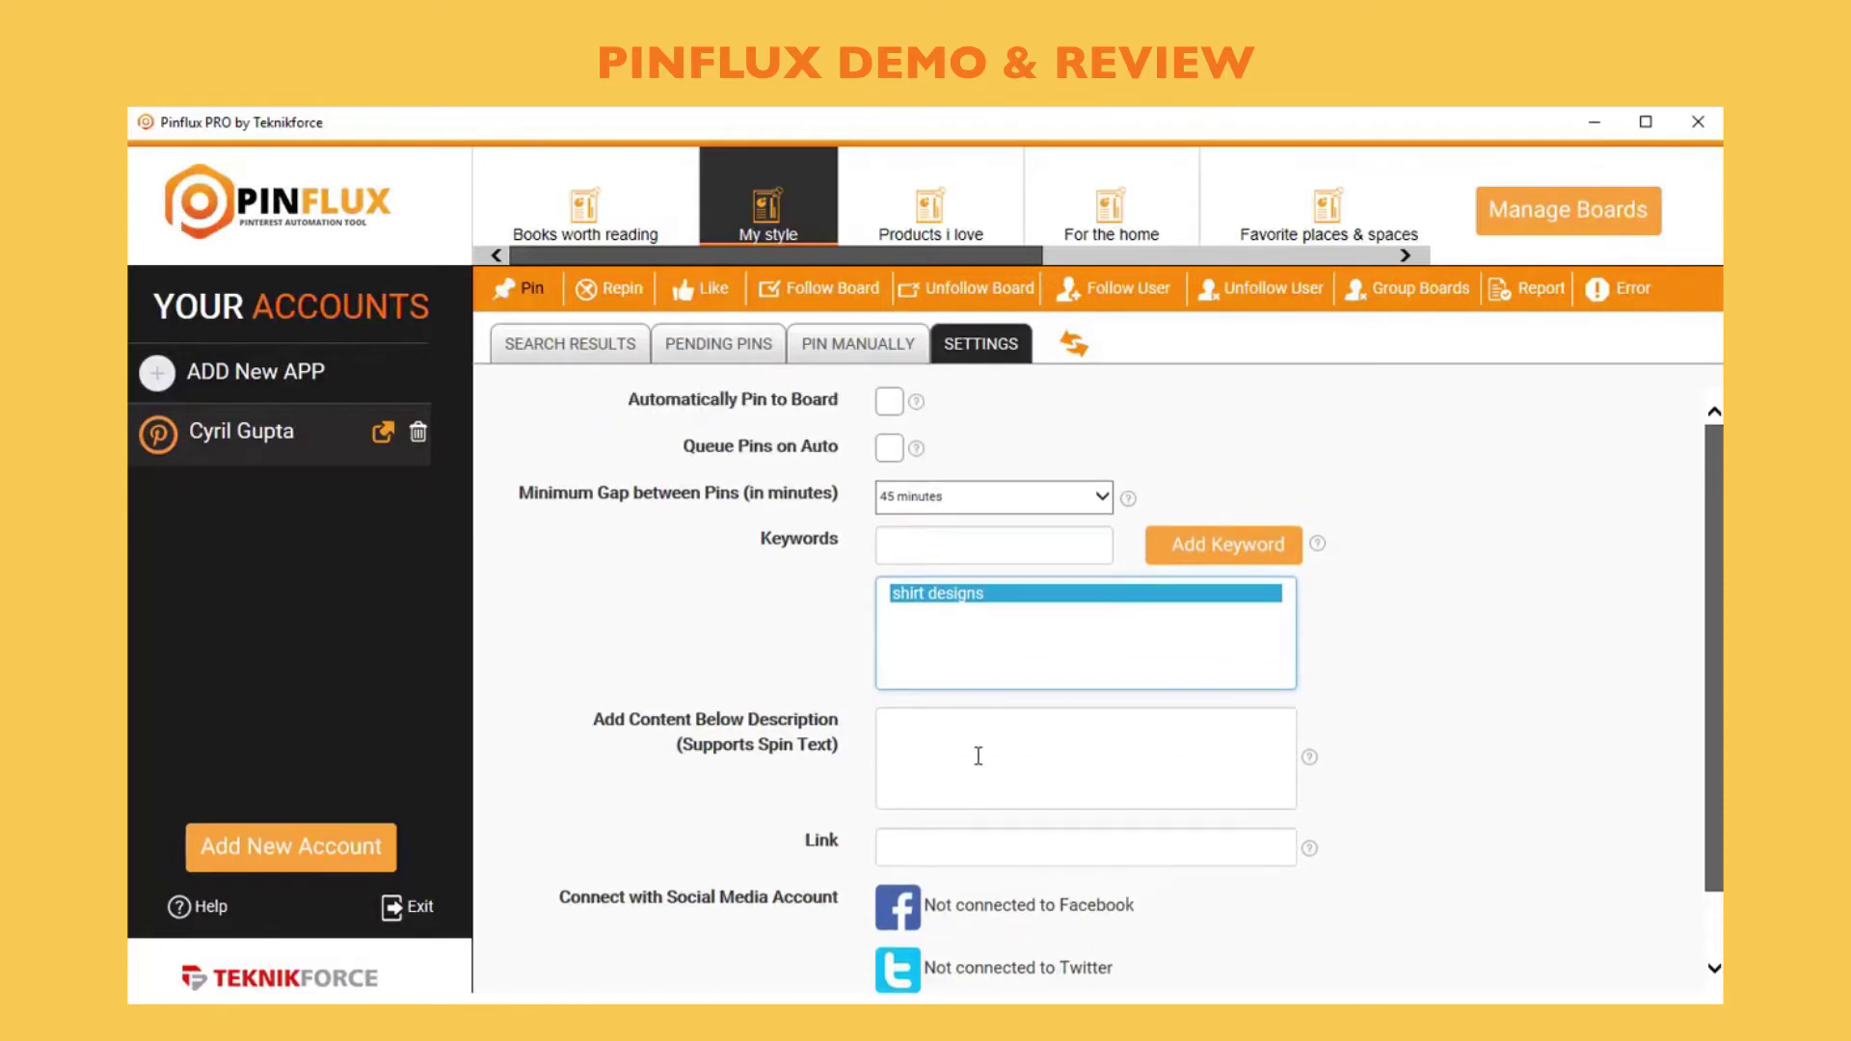
Turn on Queue Pins on Auto and keep the minimum gap at 45 minutes
left_click(890, 413)
left_click(890, 411)
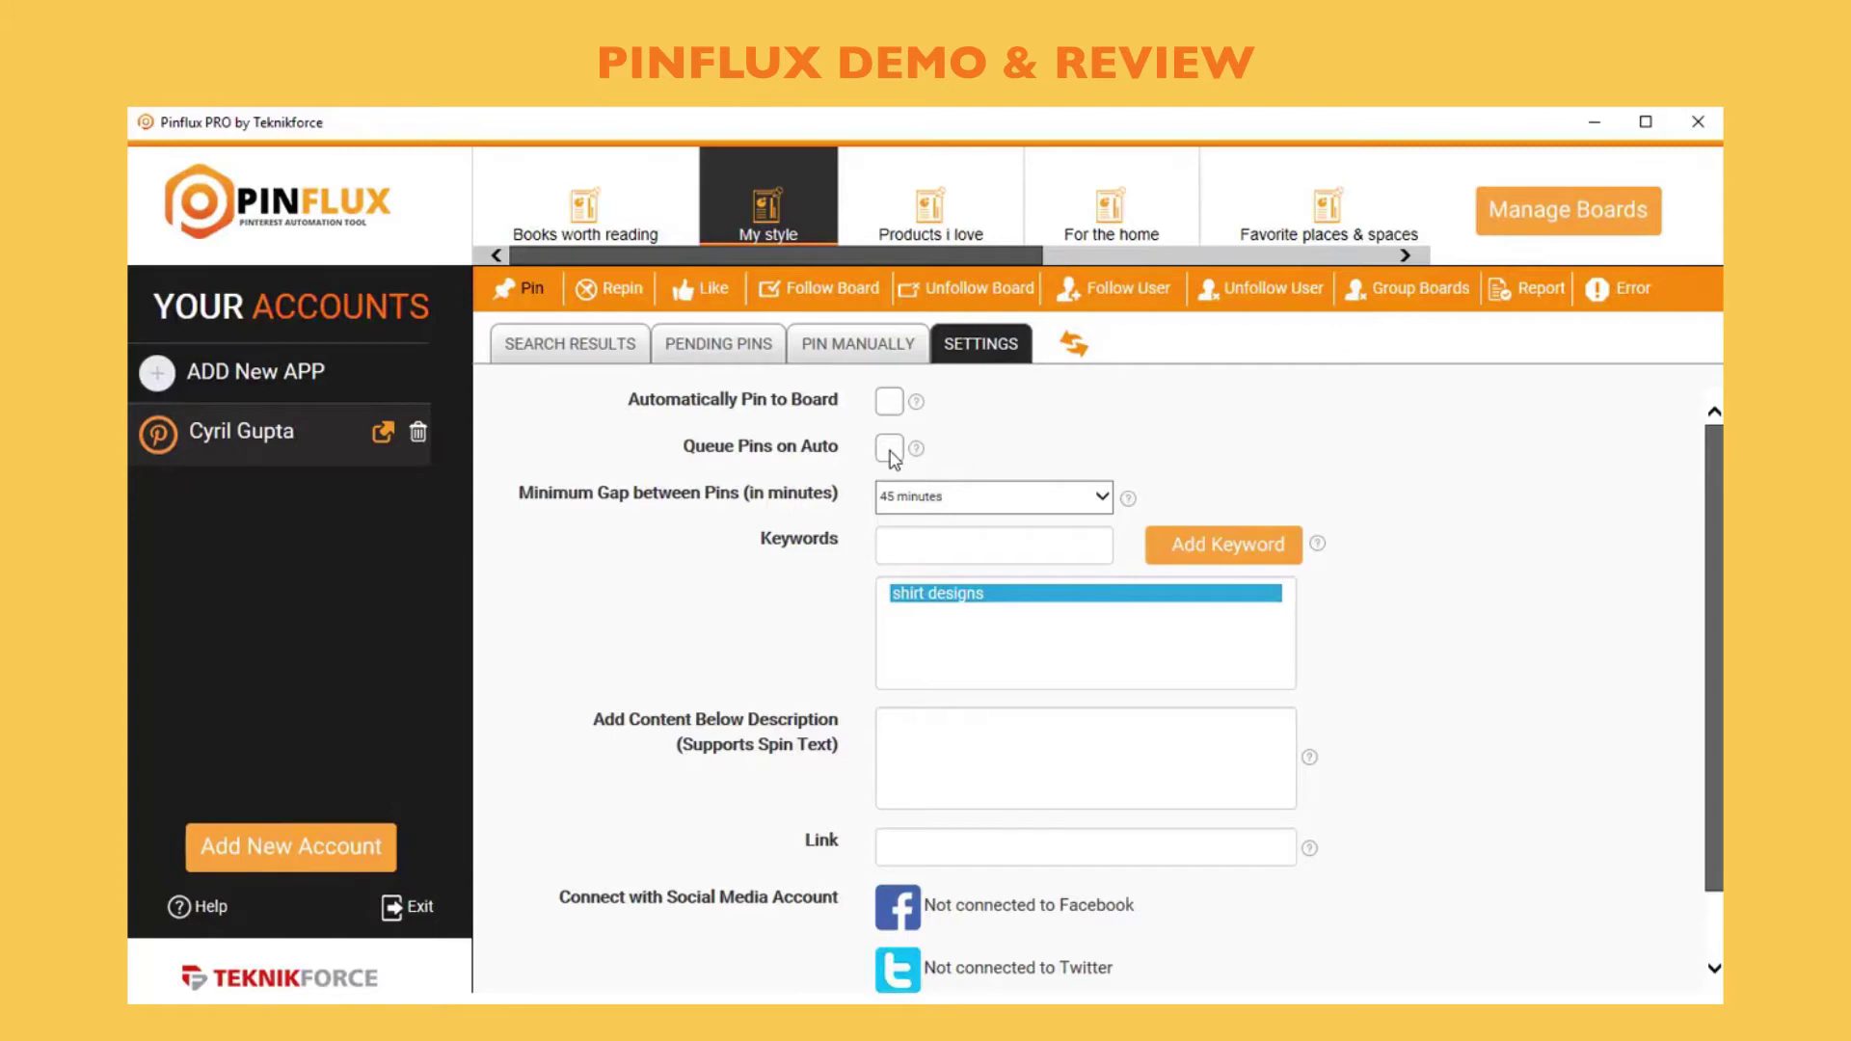
left_click(891, 457)
left_click(905, 498)
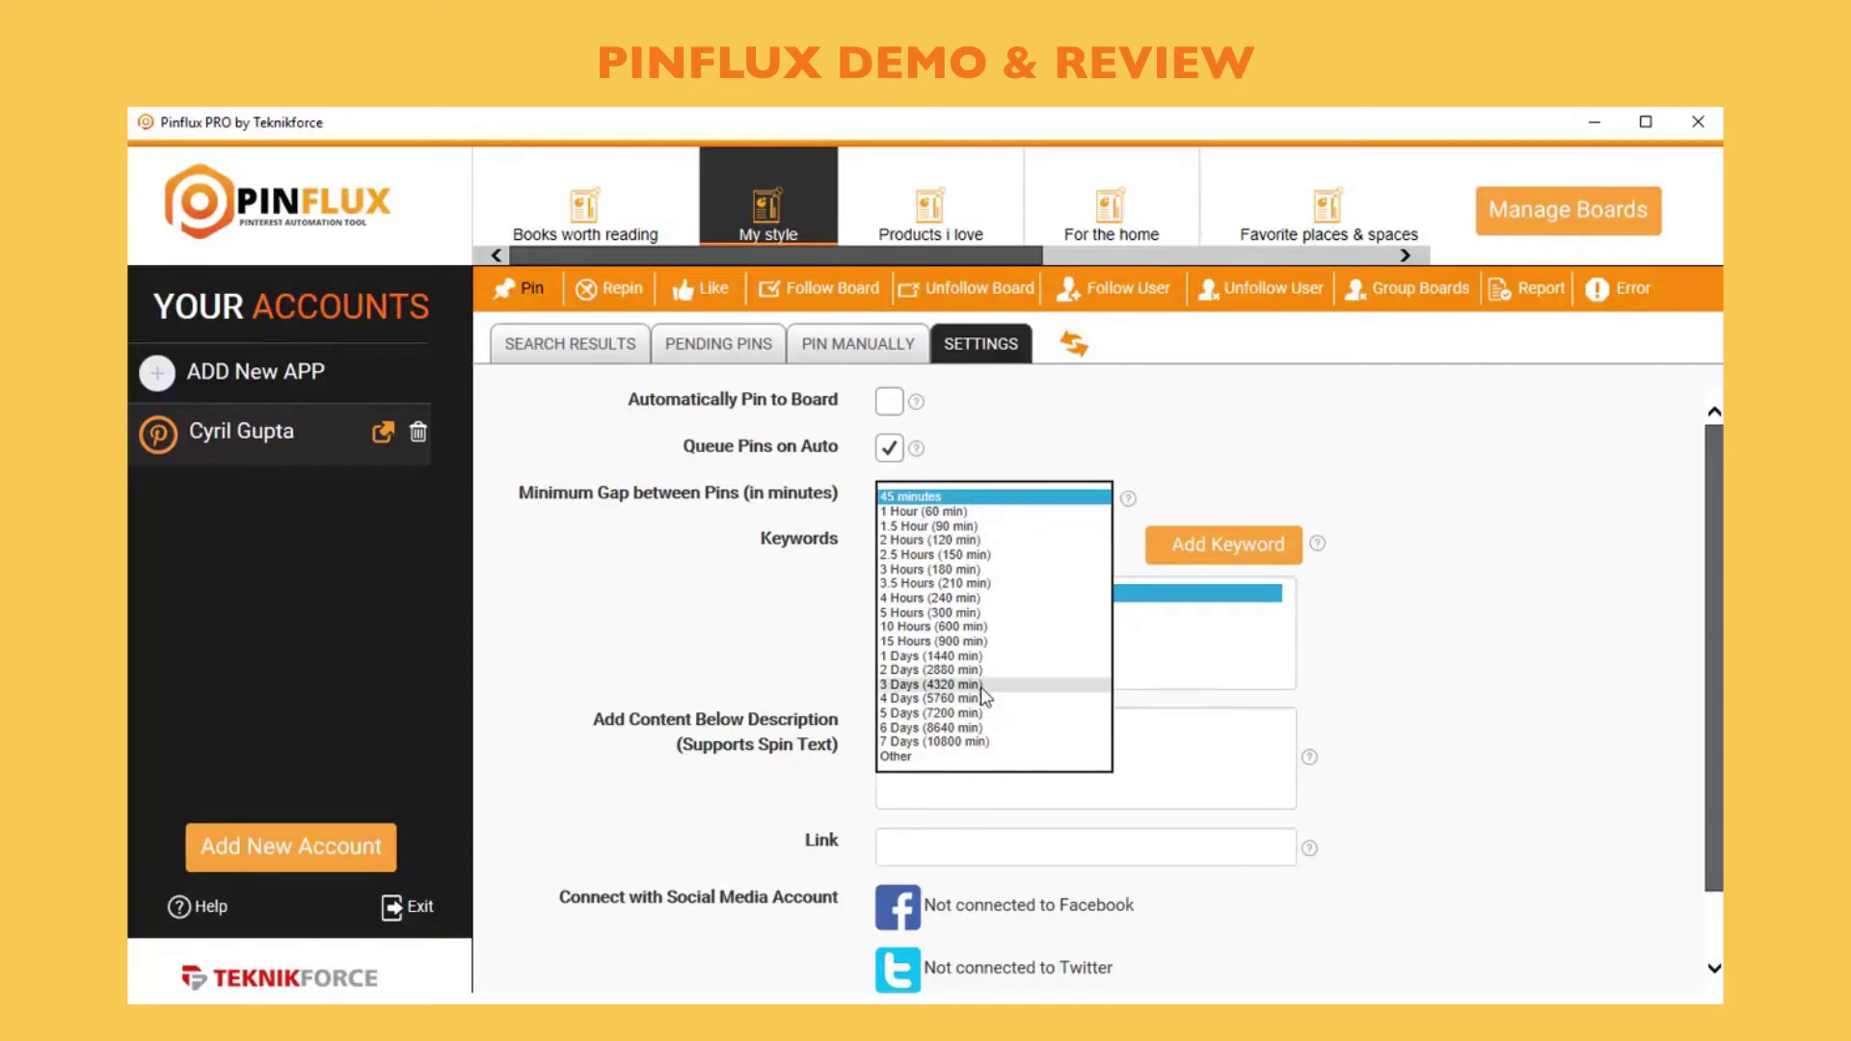
left_click(1176, 462)
left_click(1032, 503)
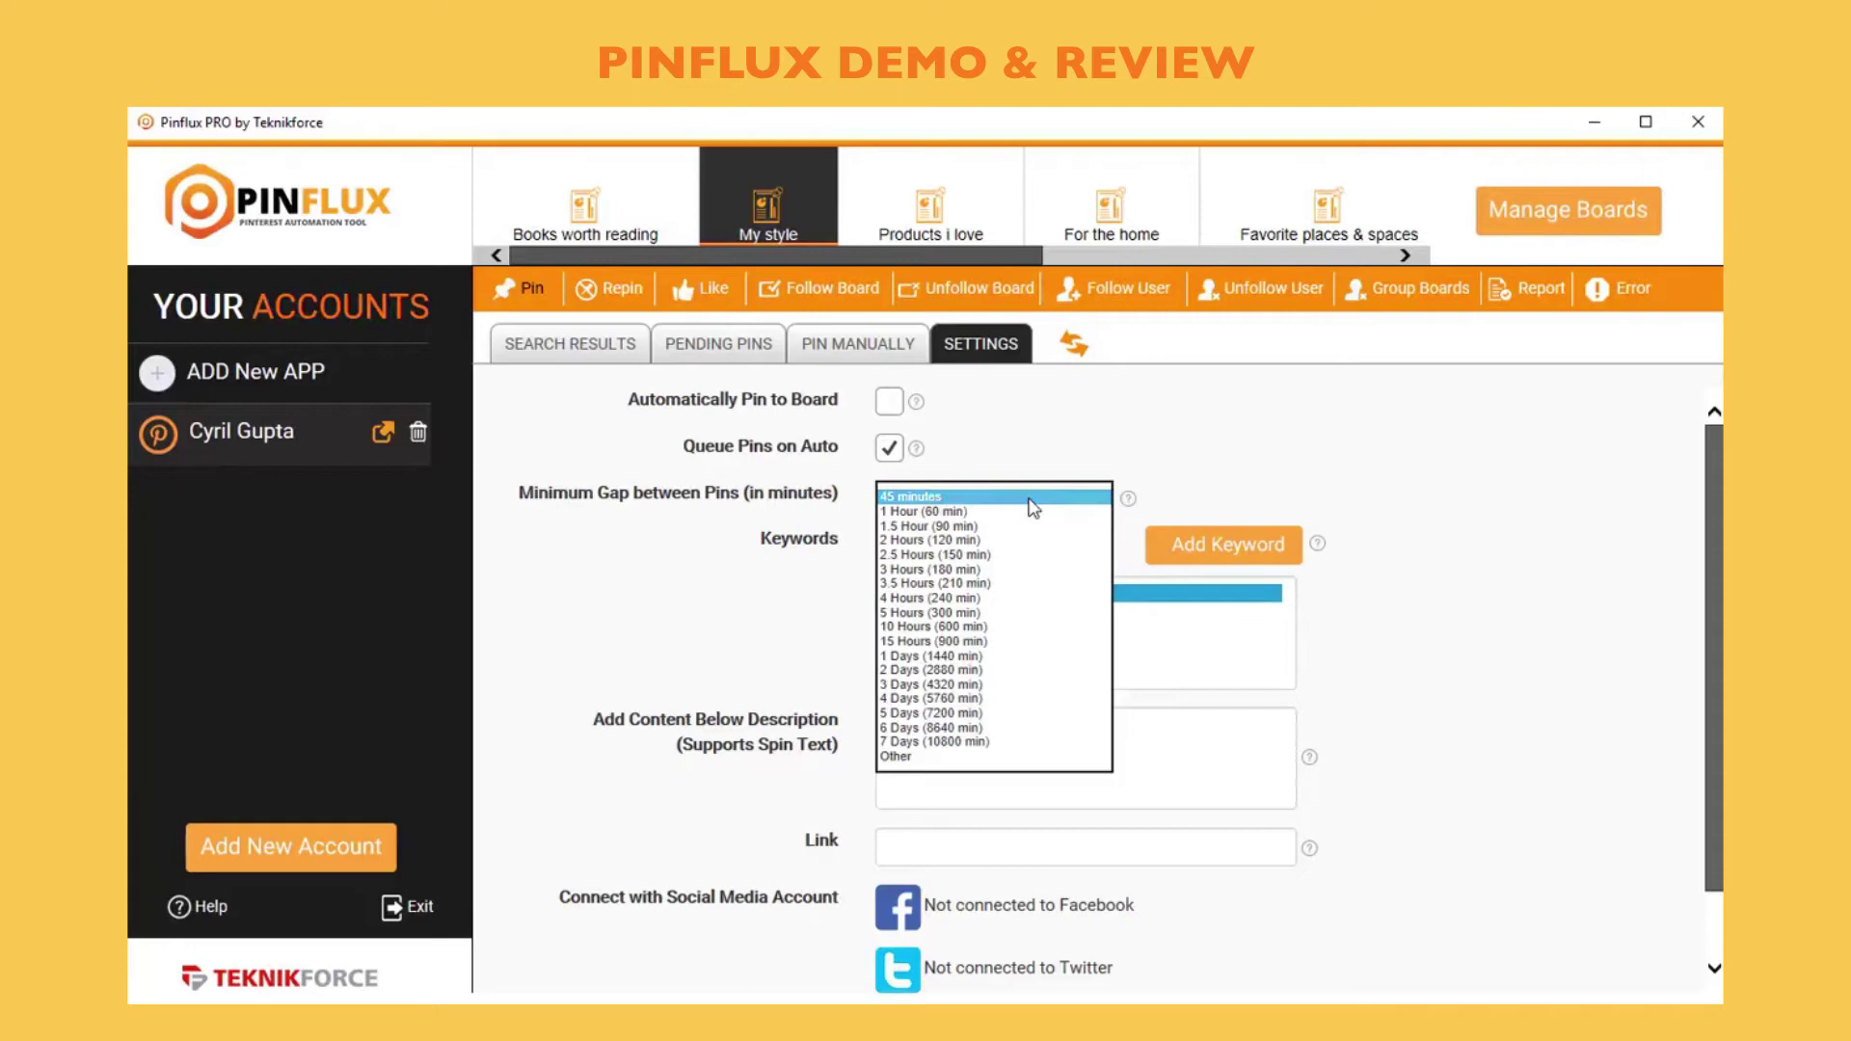
left_click(1032, 499)
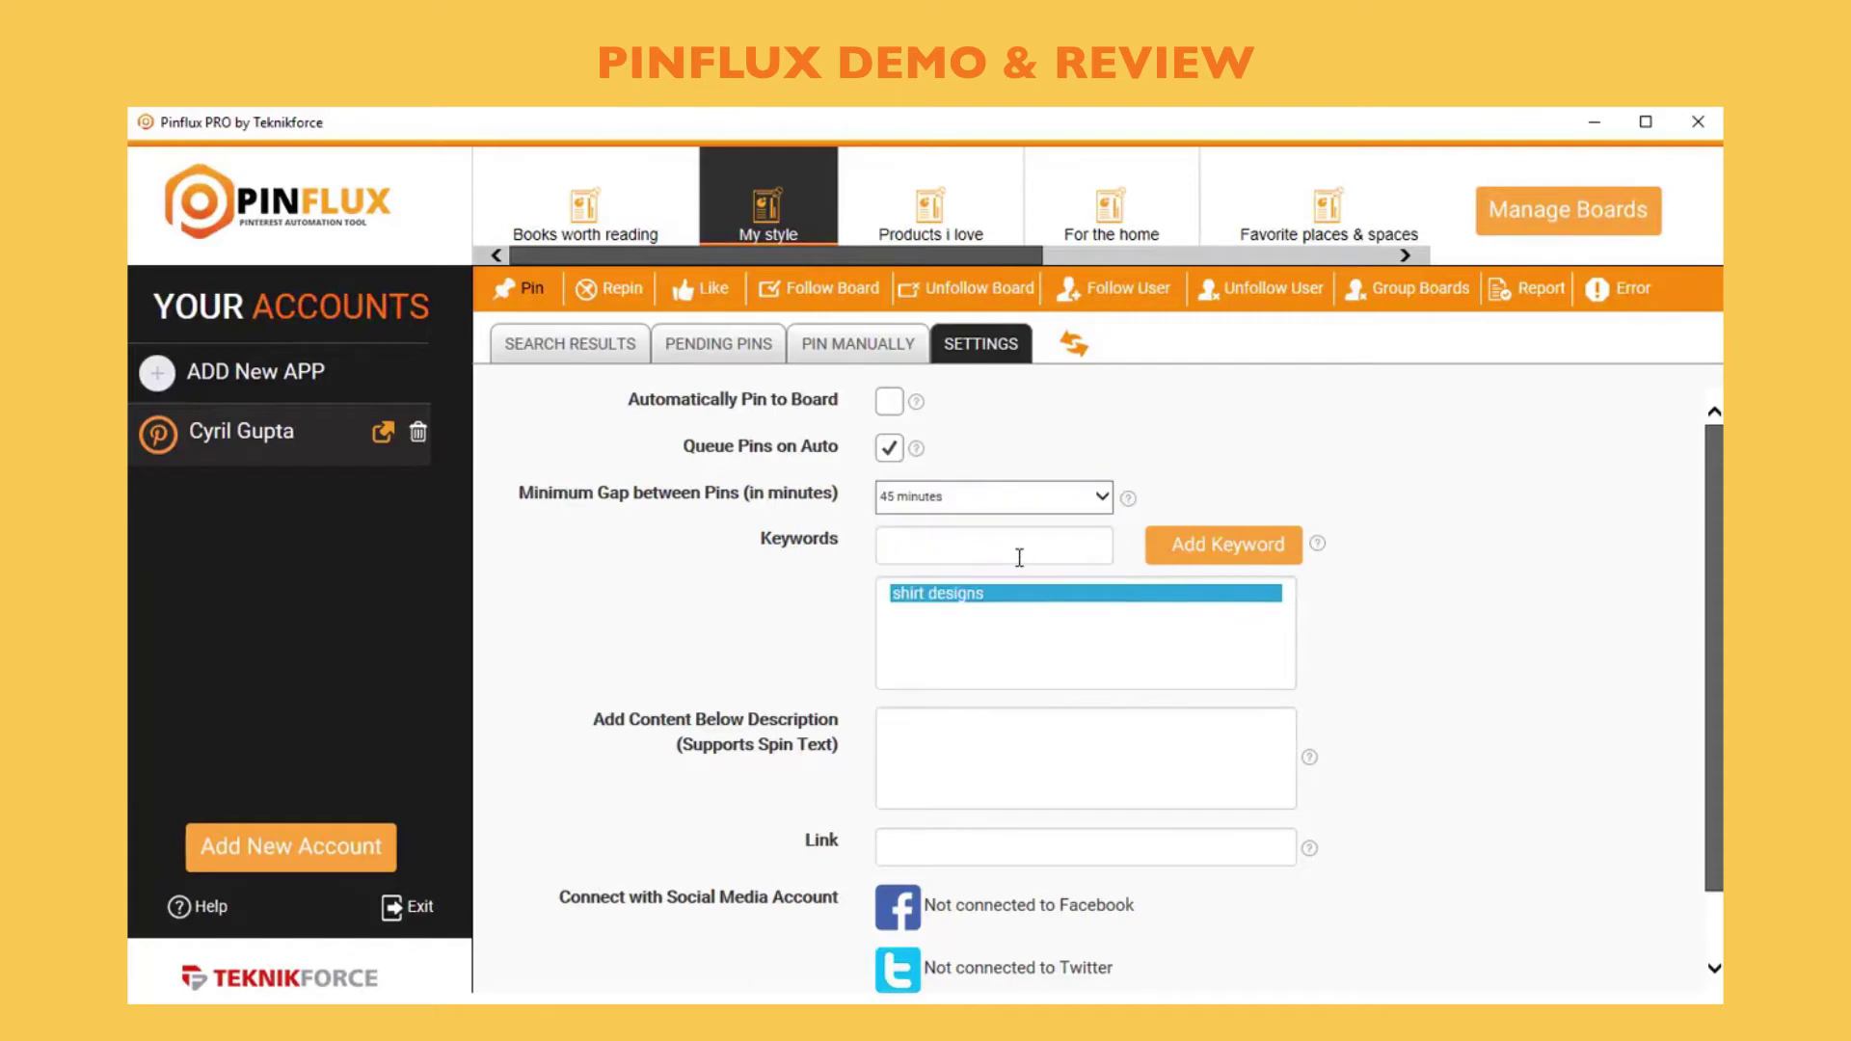
Check the shirt designs keyword, leaving the description and Link fields blank
left_click(930, 595)
scroll(1133, 733, "down", 1)
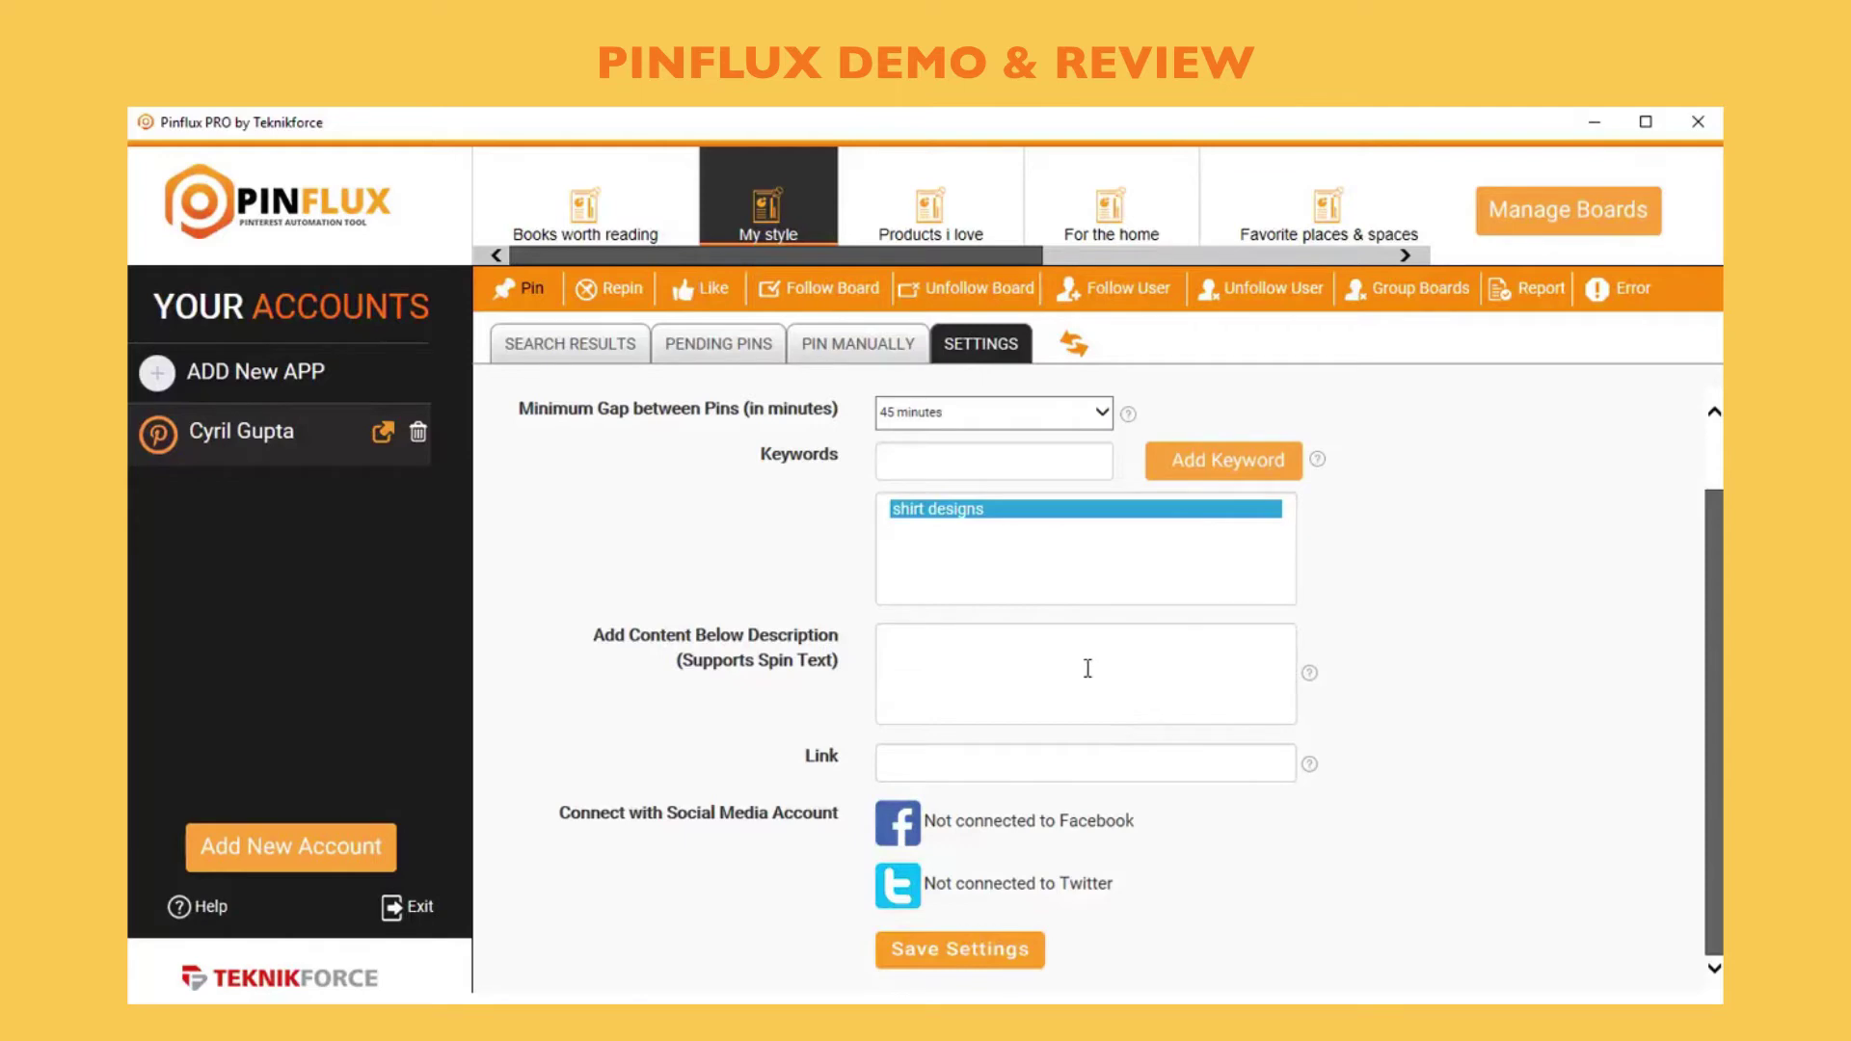
left_click(972, 680)
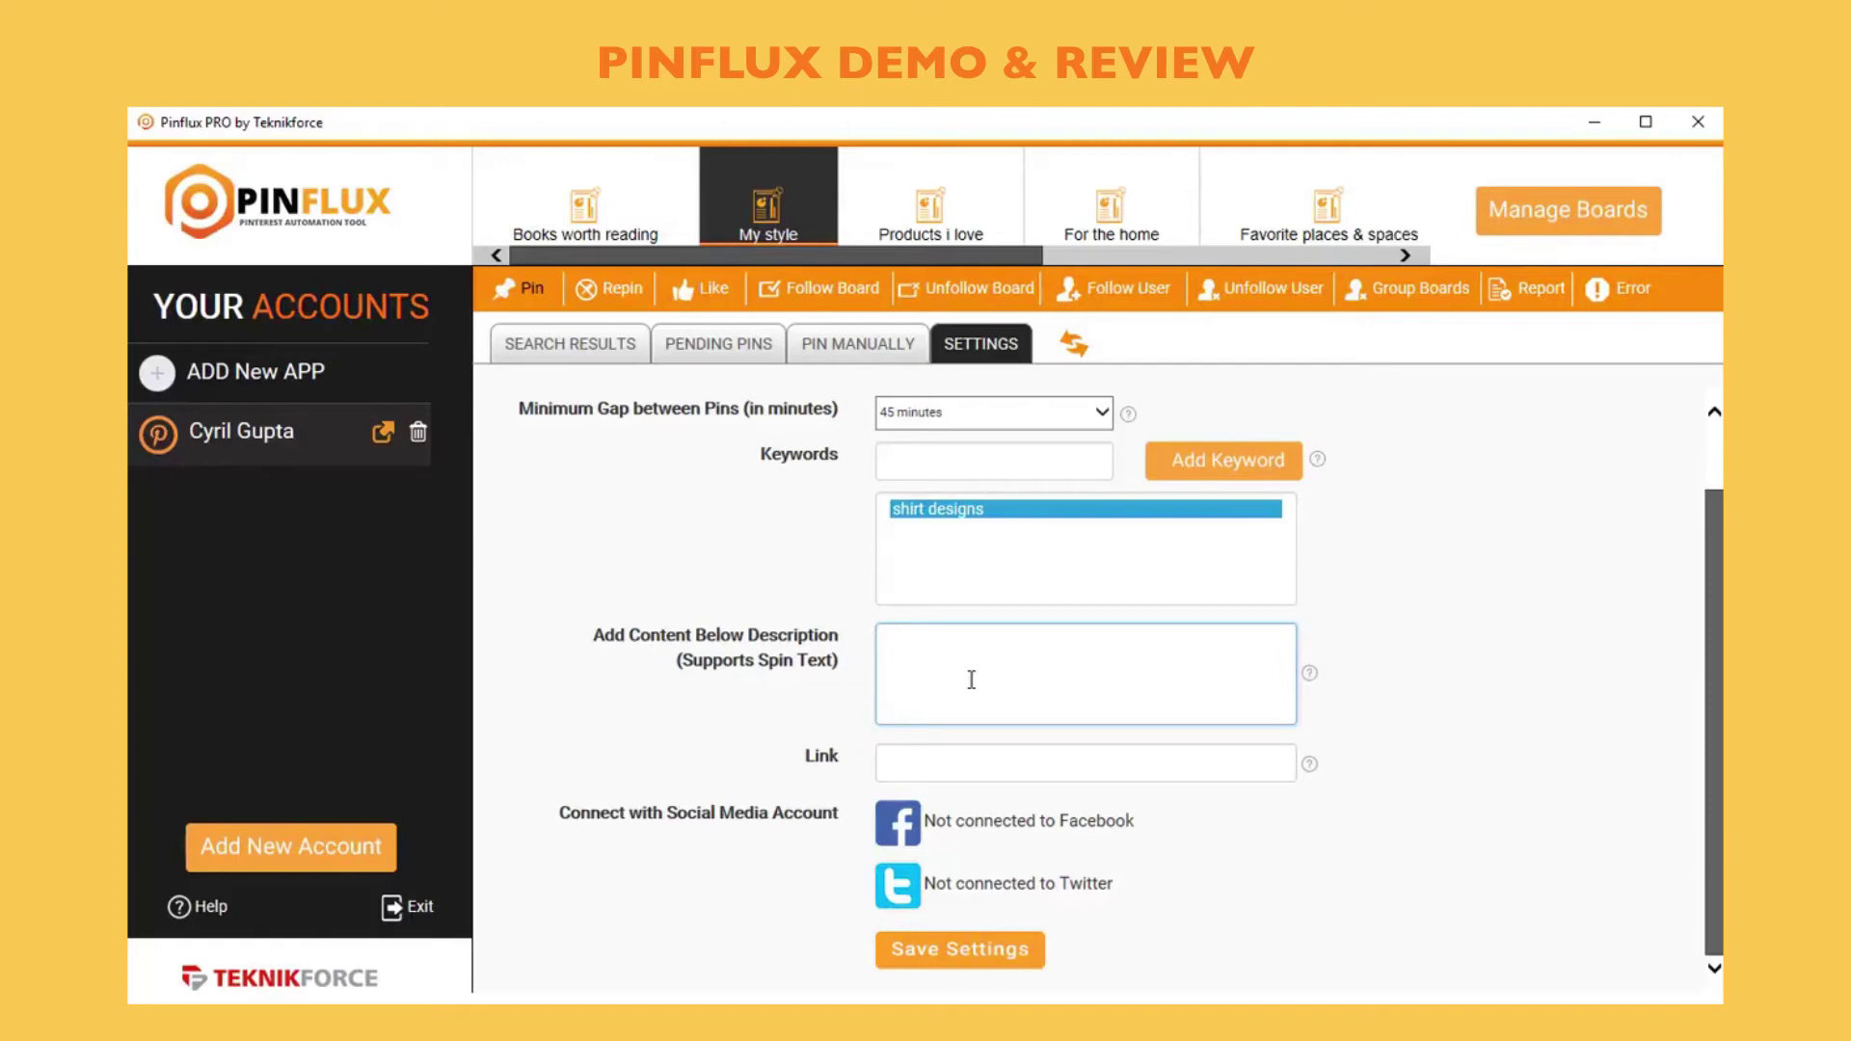
left_click(1004, 768)
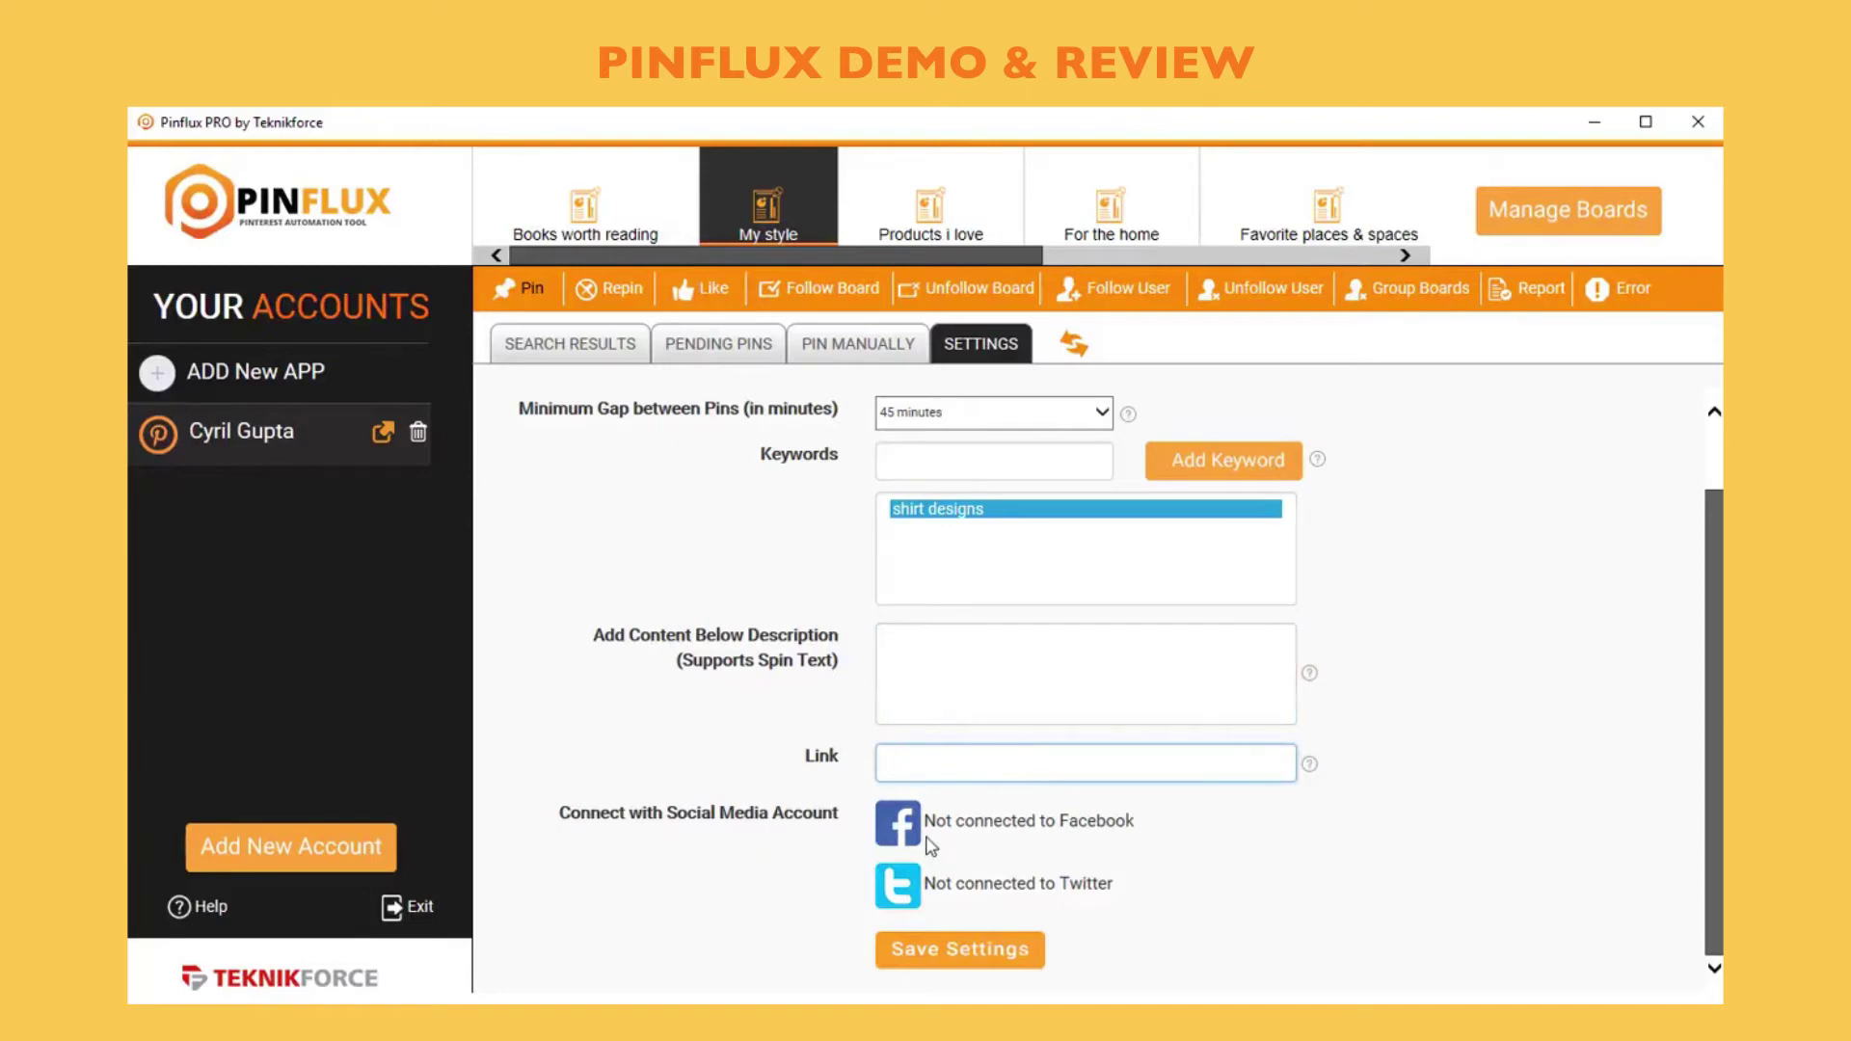
Save the My style settings and scroll through the 262 pending pins
left_click(990, 957)
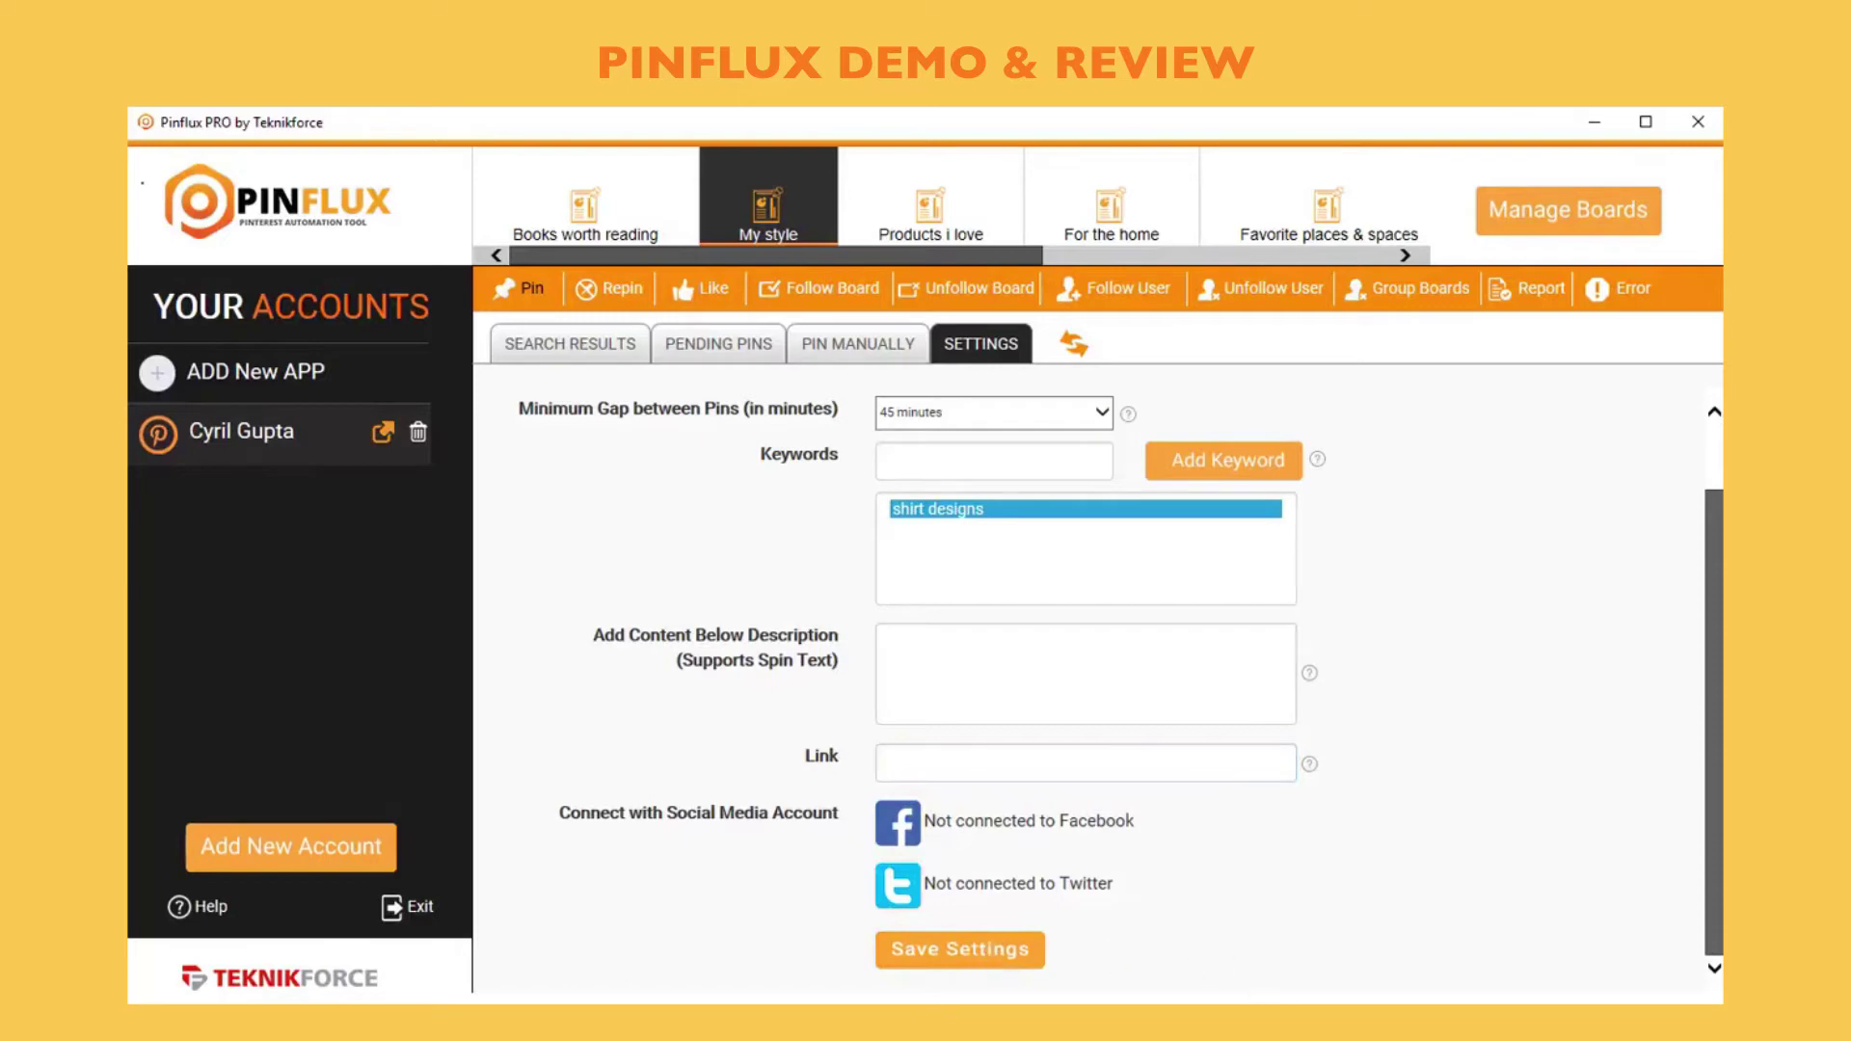
left_click(752, 349)
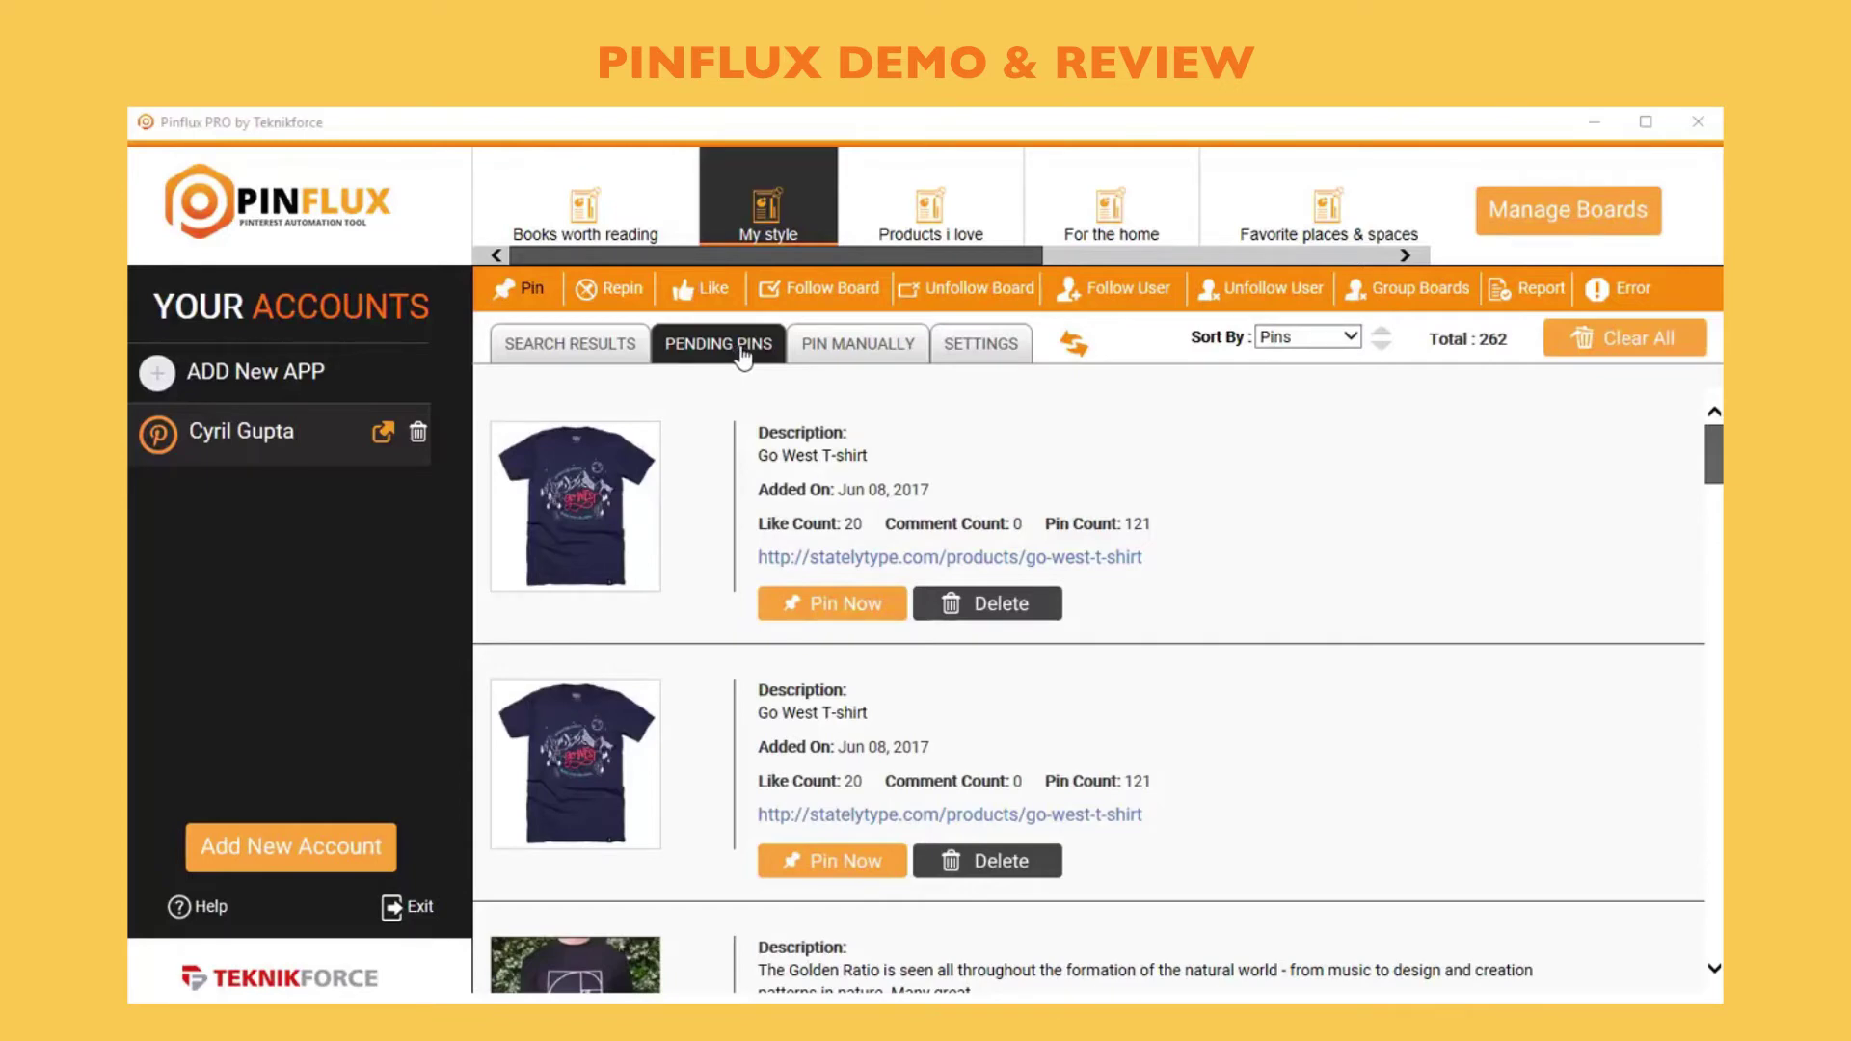
scroll(1301, 736, "down", 3)
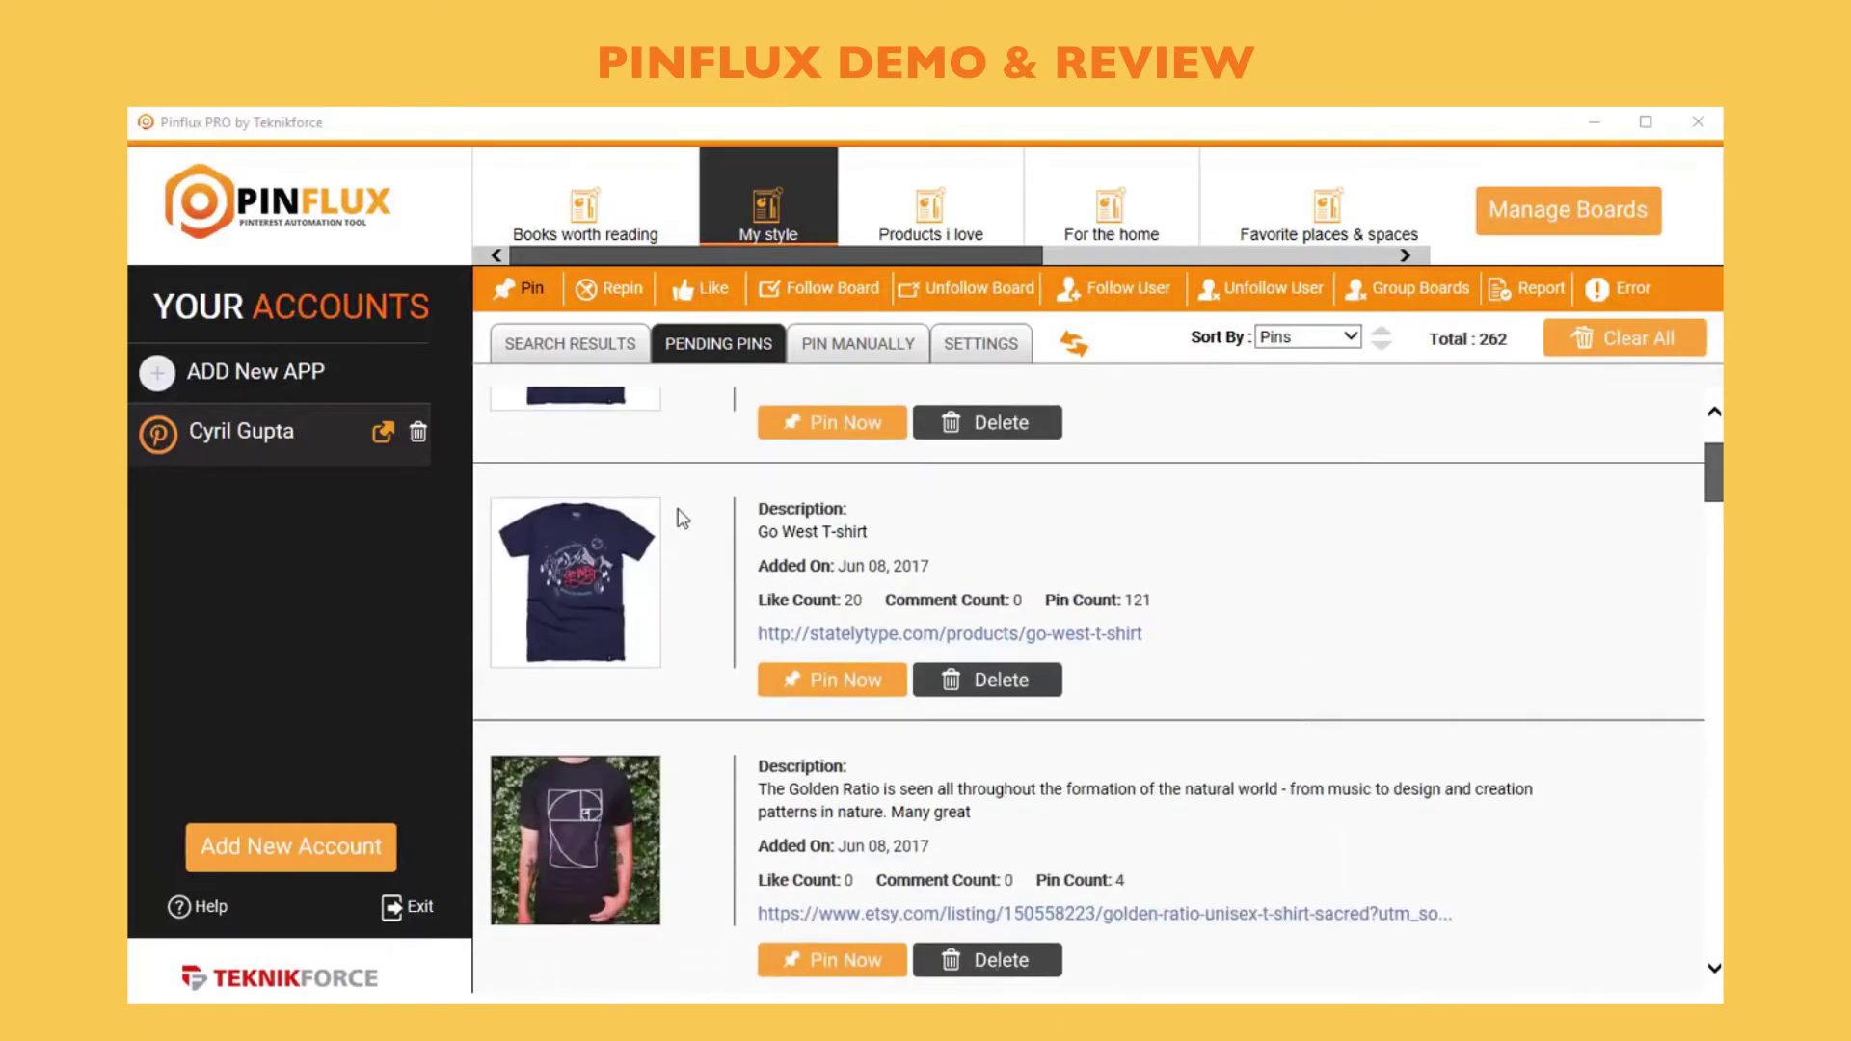
scroll(735, 559, "down", 10)
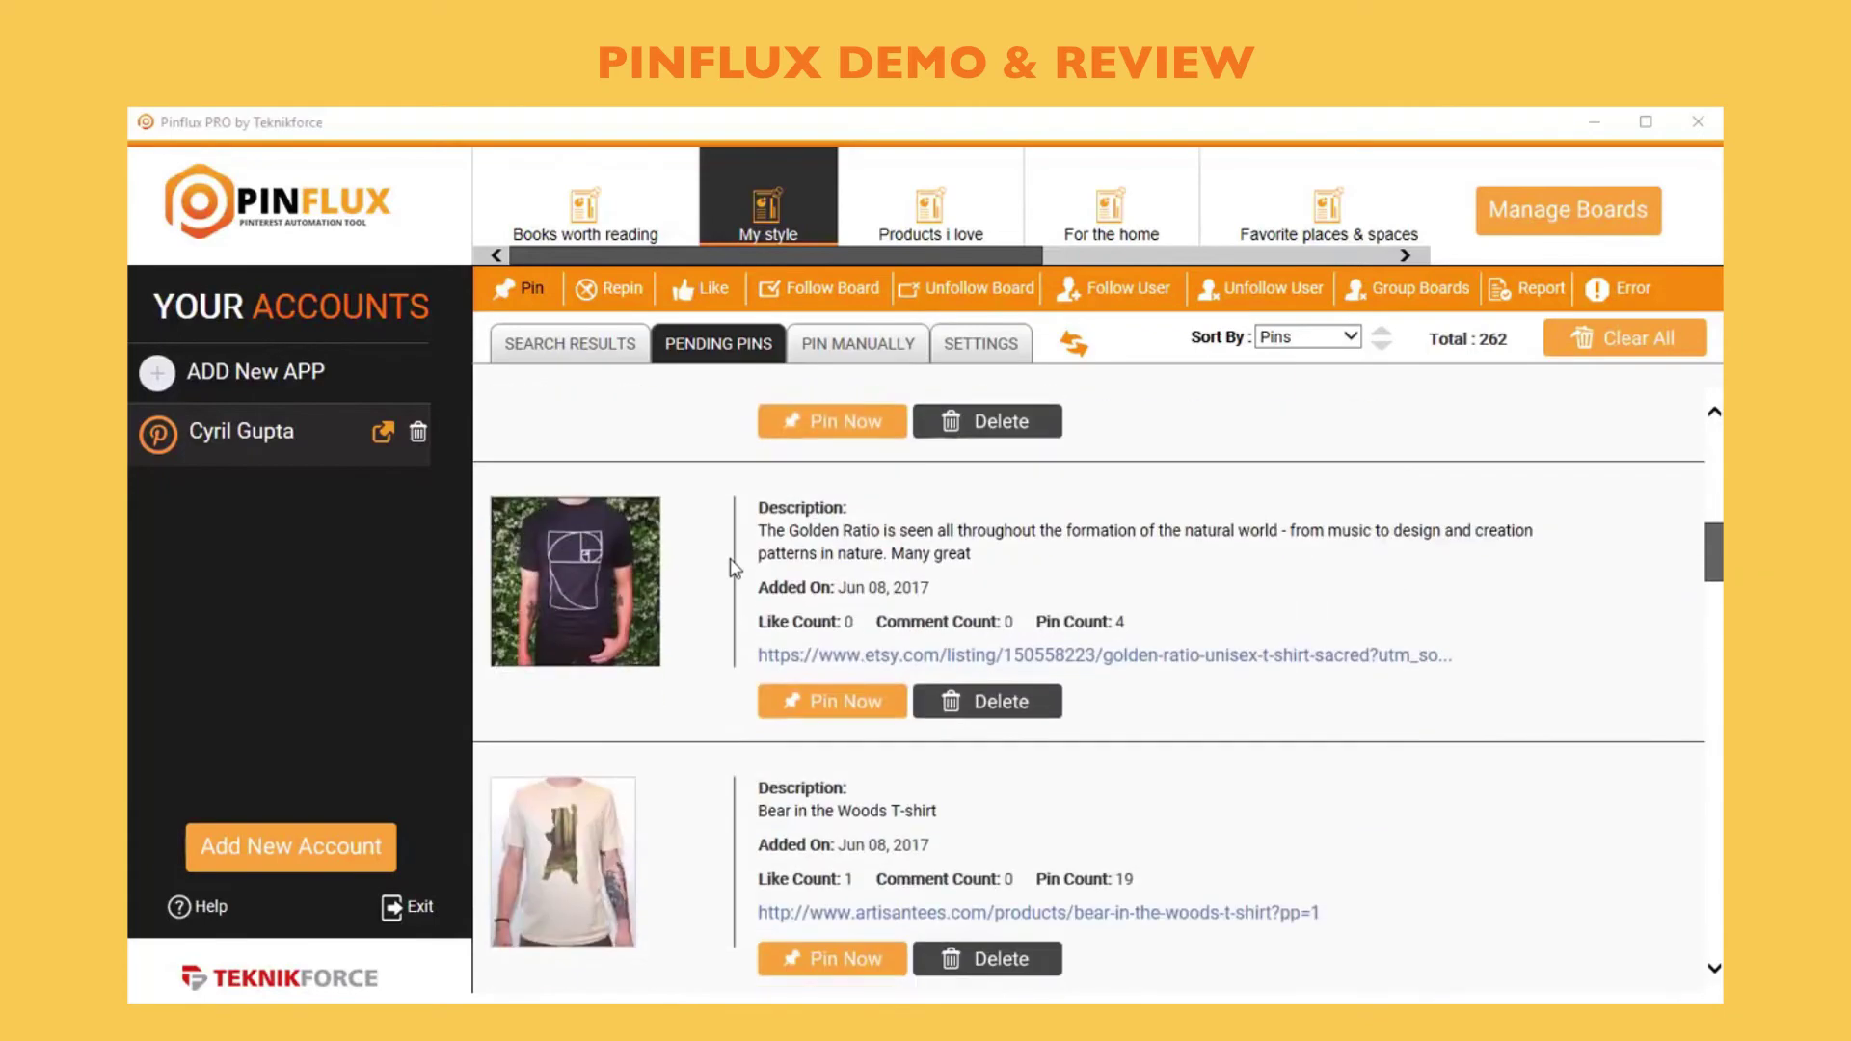
scroll(735, 568, "down", 8)
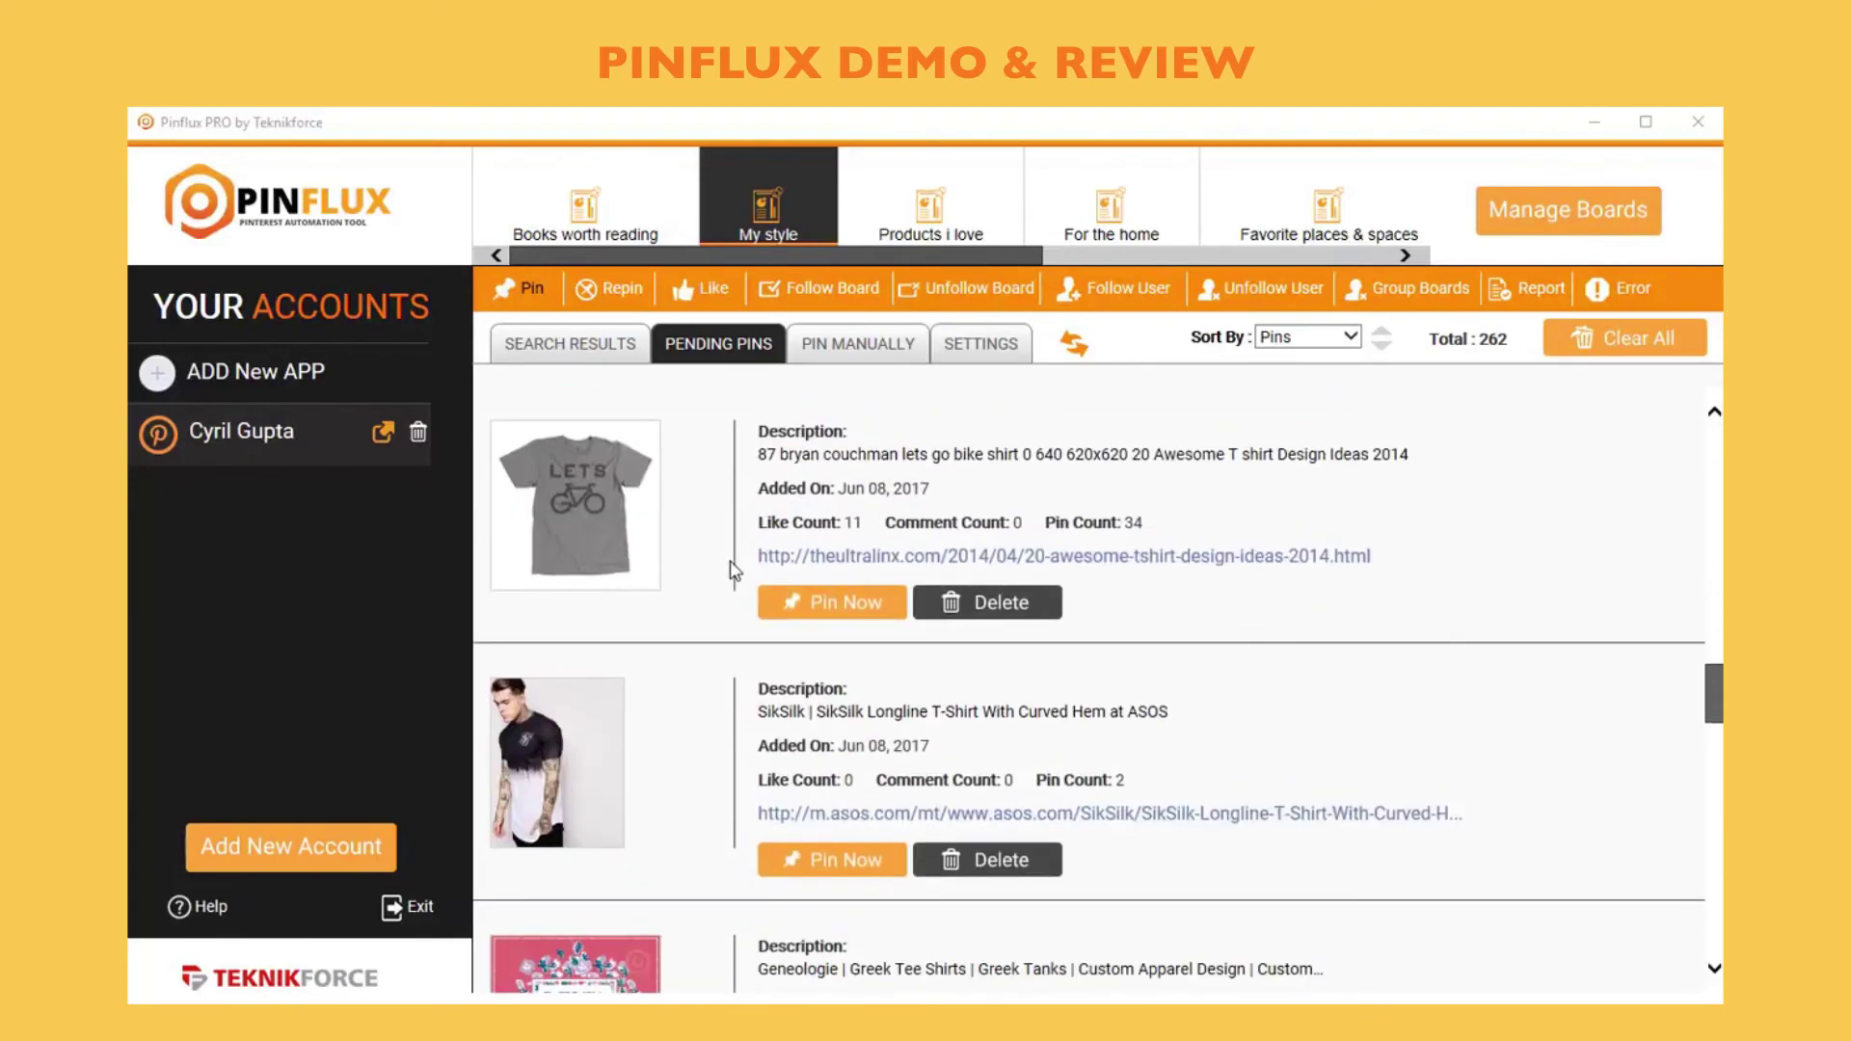
scroll(735, 569, "down", 6)
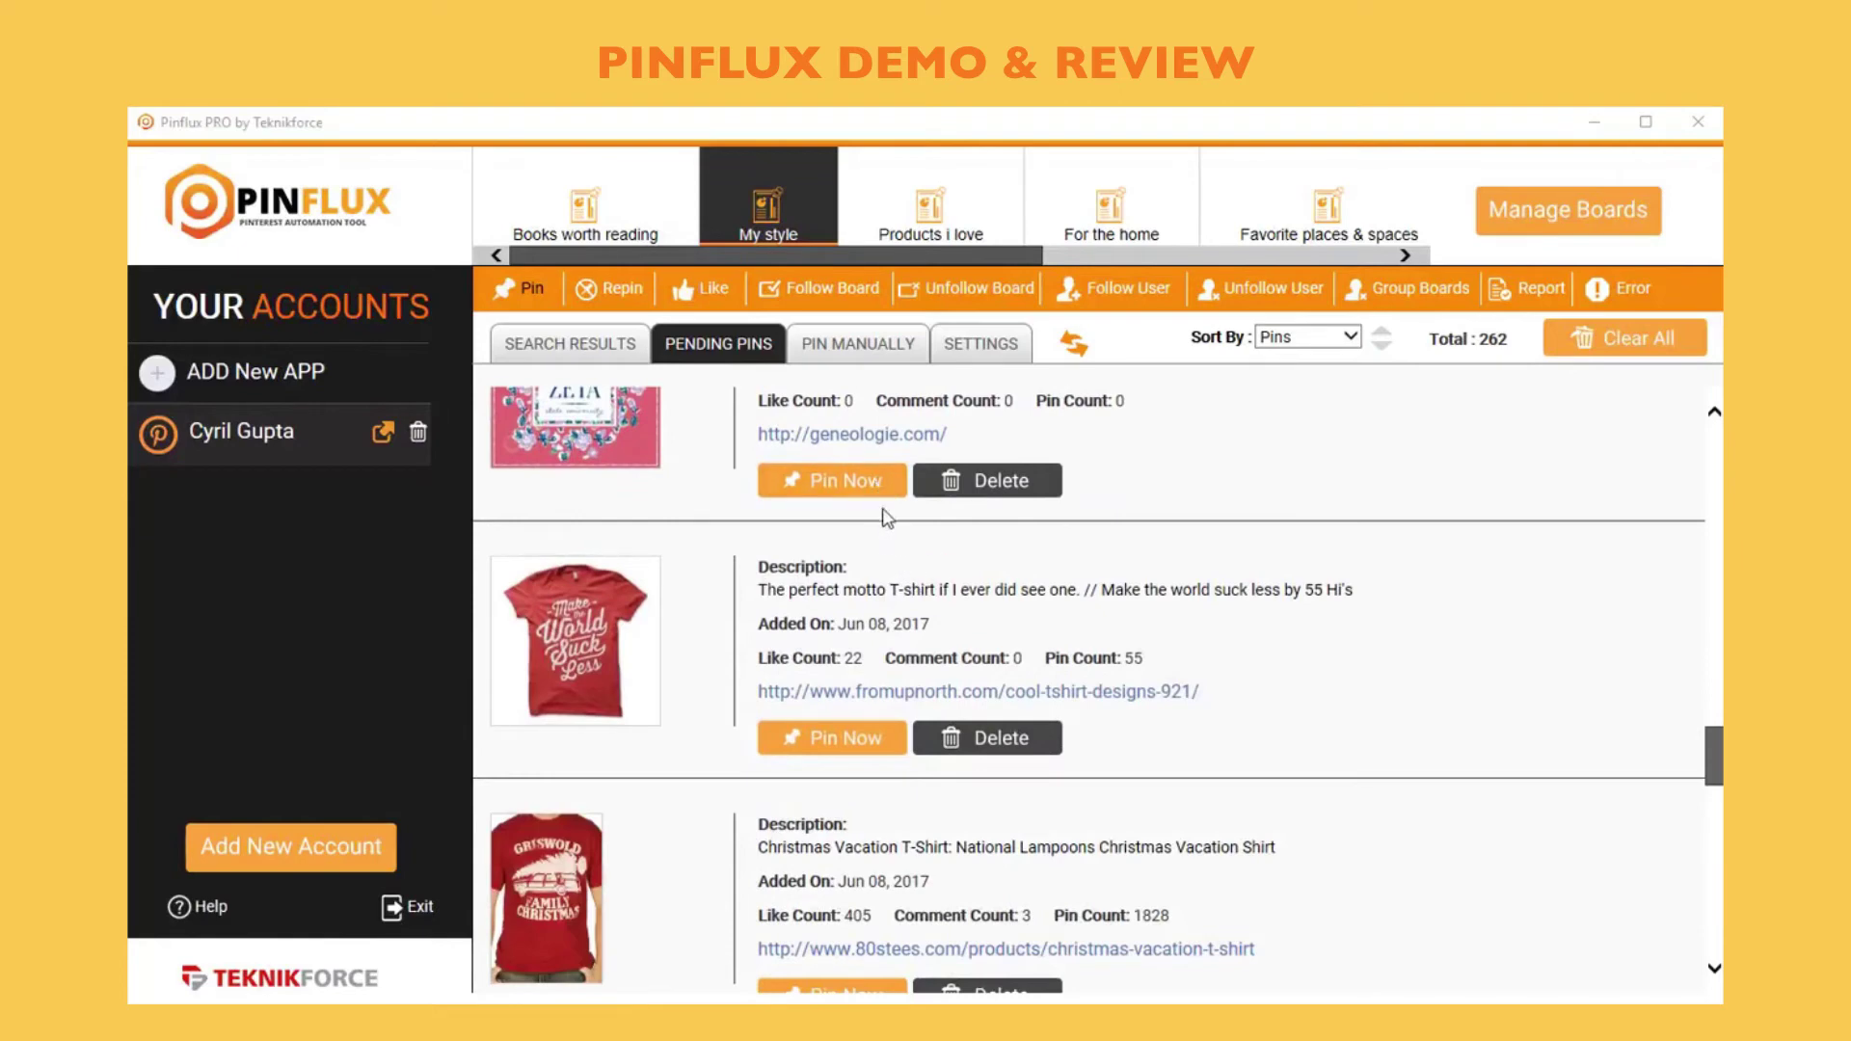
scroll(877, 500, "up", 3)
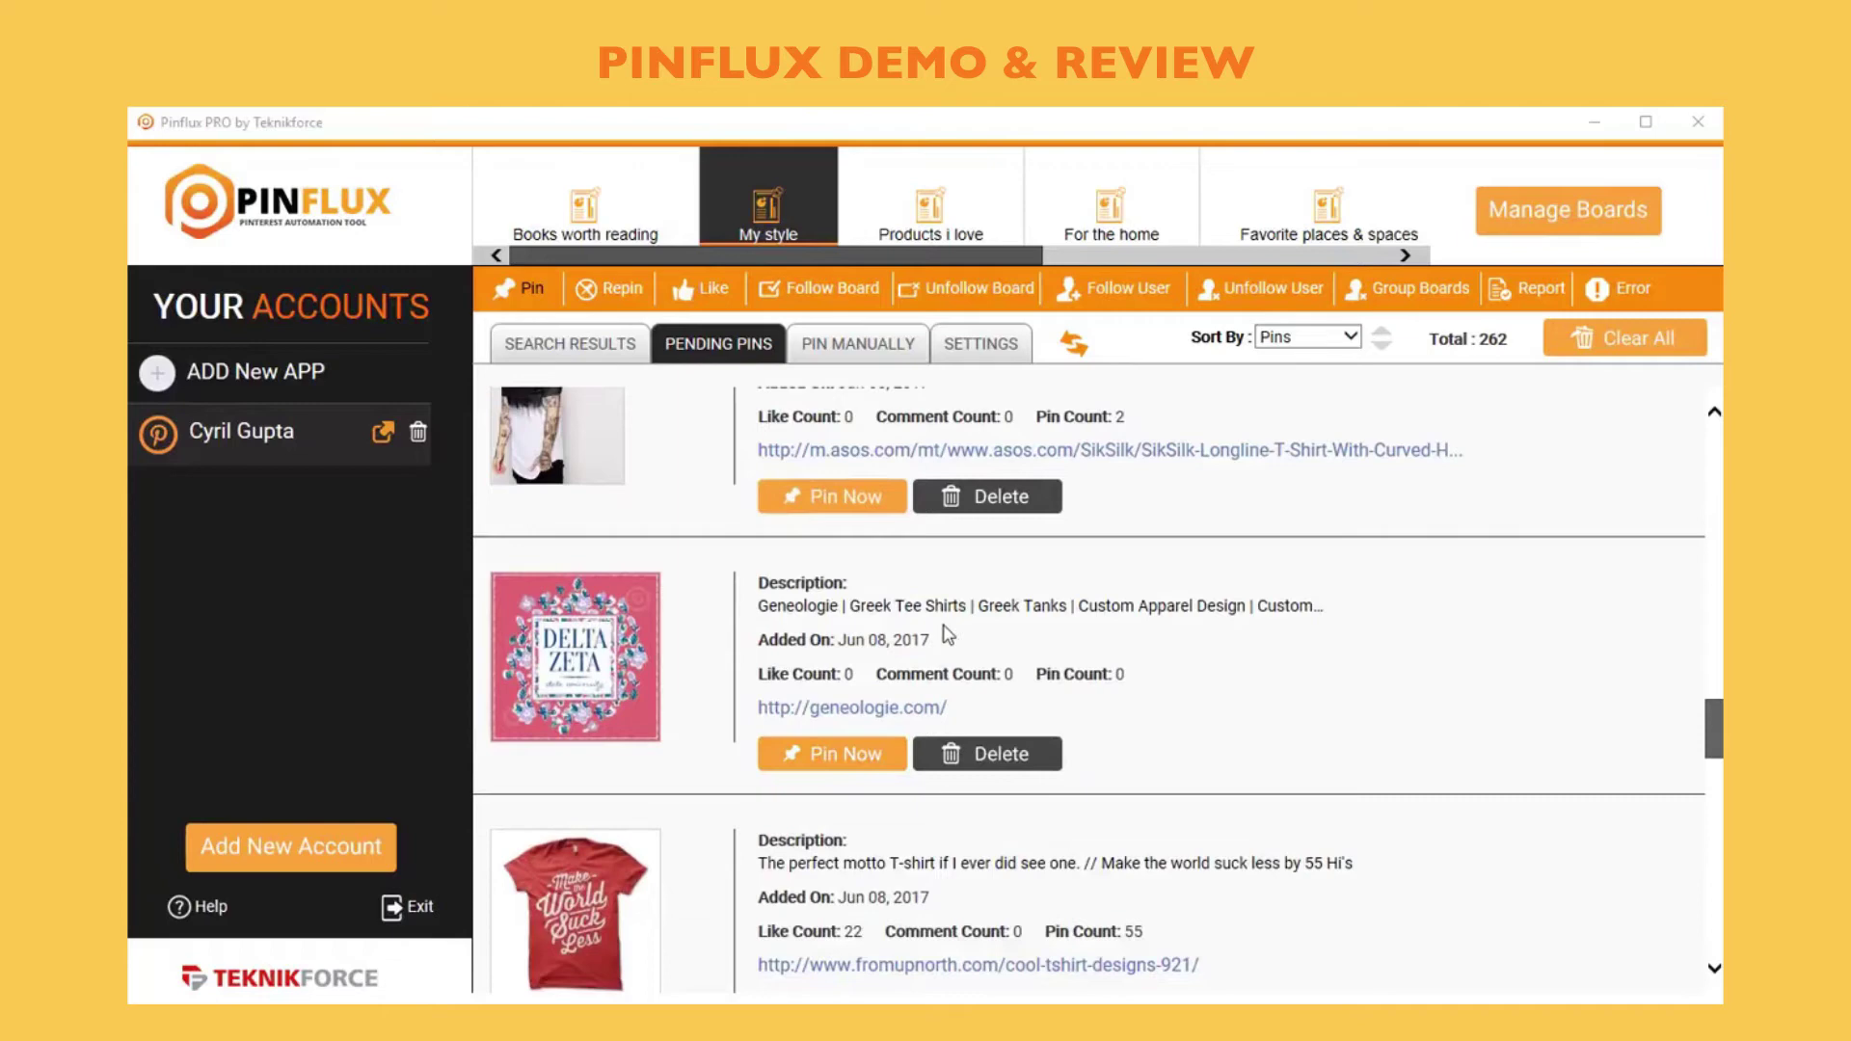
left_click(958, 709)
left_click_drag(976, 713, 777, 712)
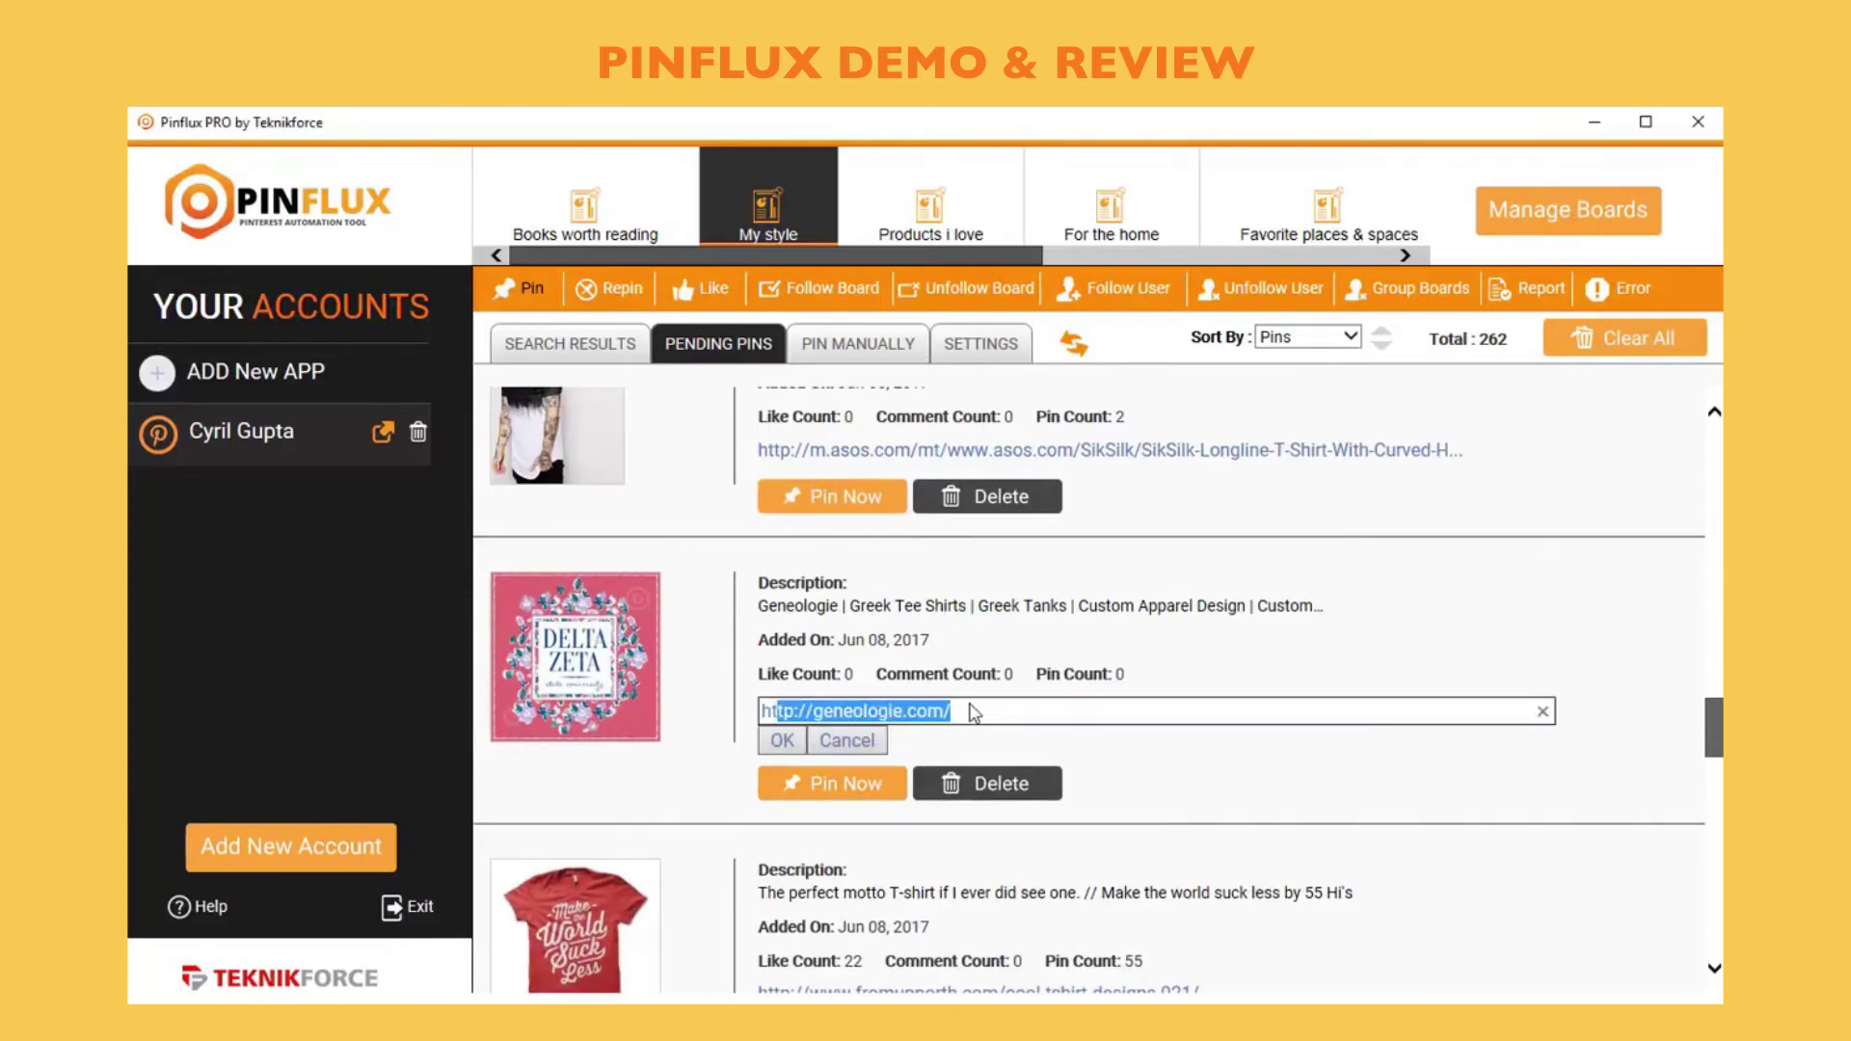
key("BackSpace")
type("tp://mysite.com")
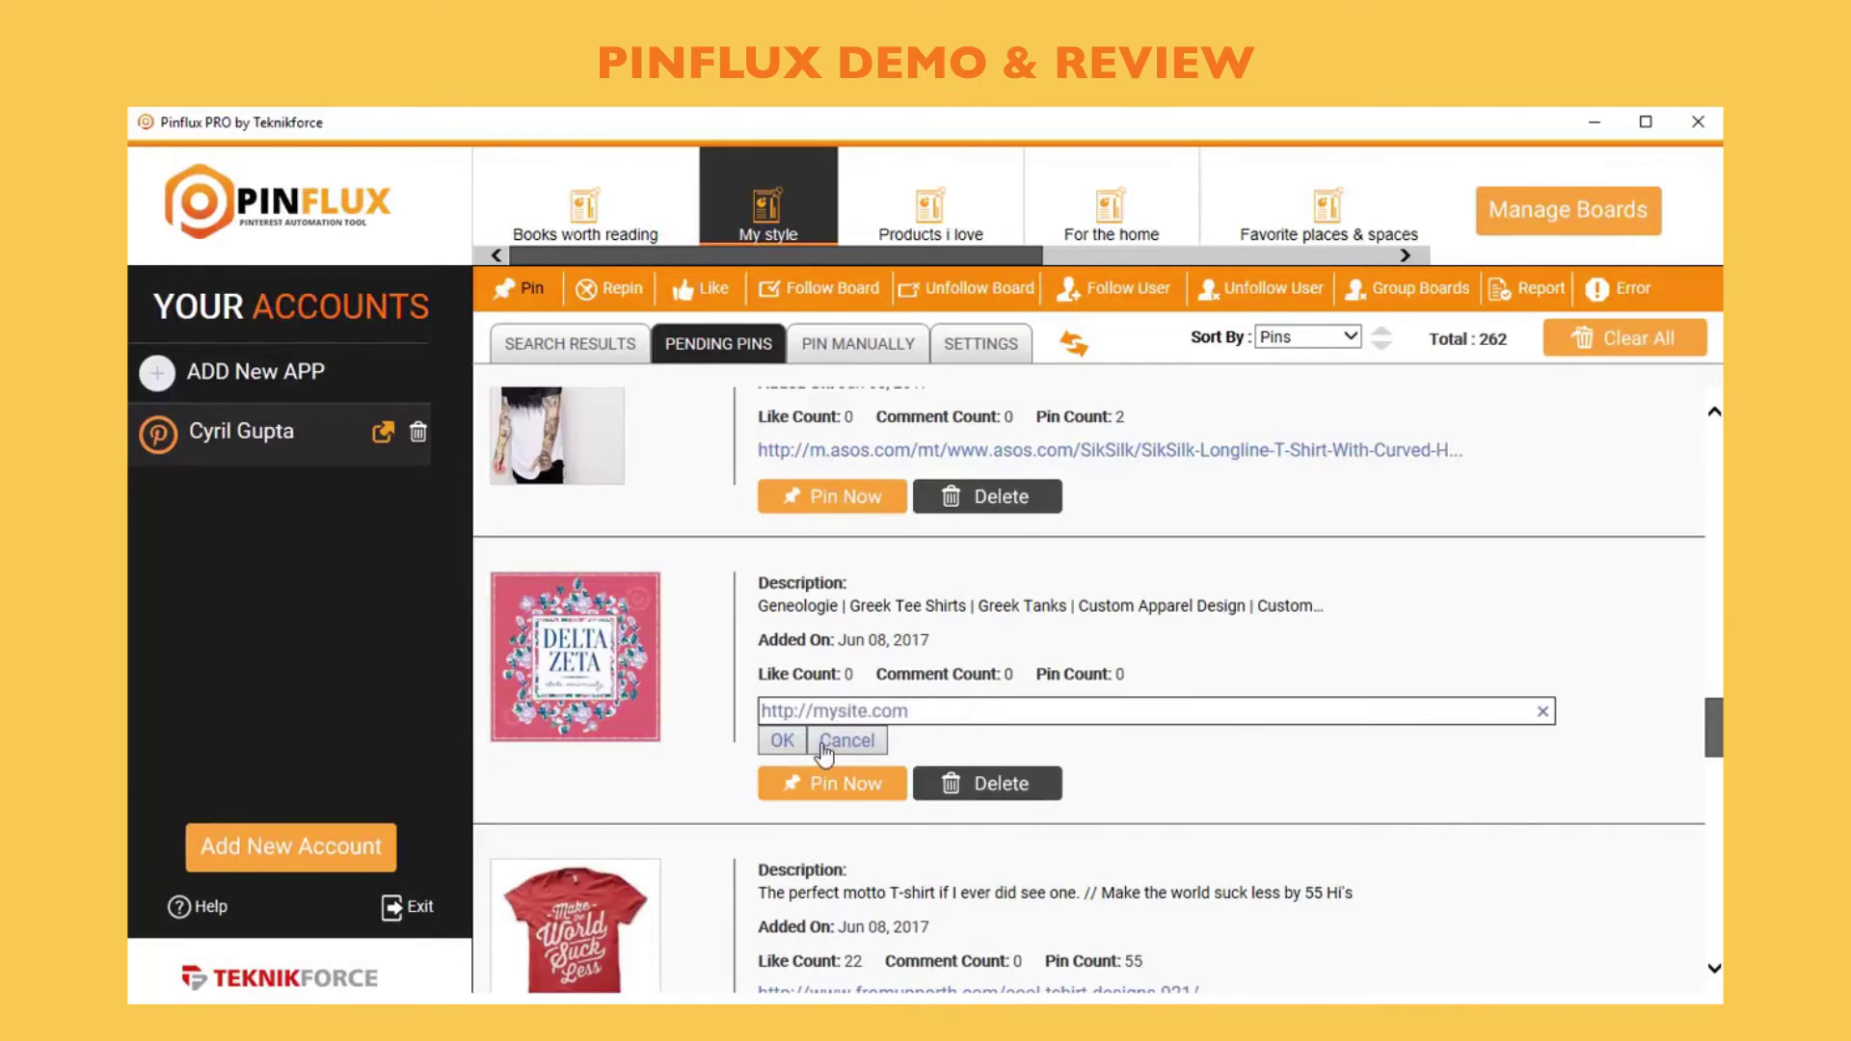
left_click(782, 741)
Start replacing the pin's description with new text beginning 'This is a great t shirt'
left_click(936, 605)
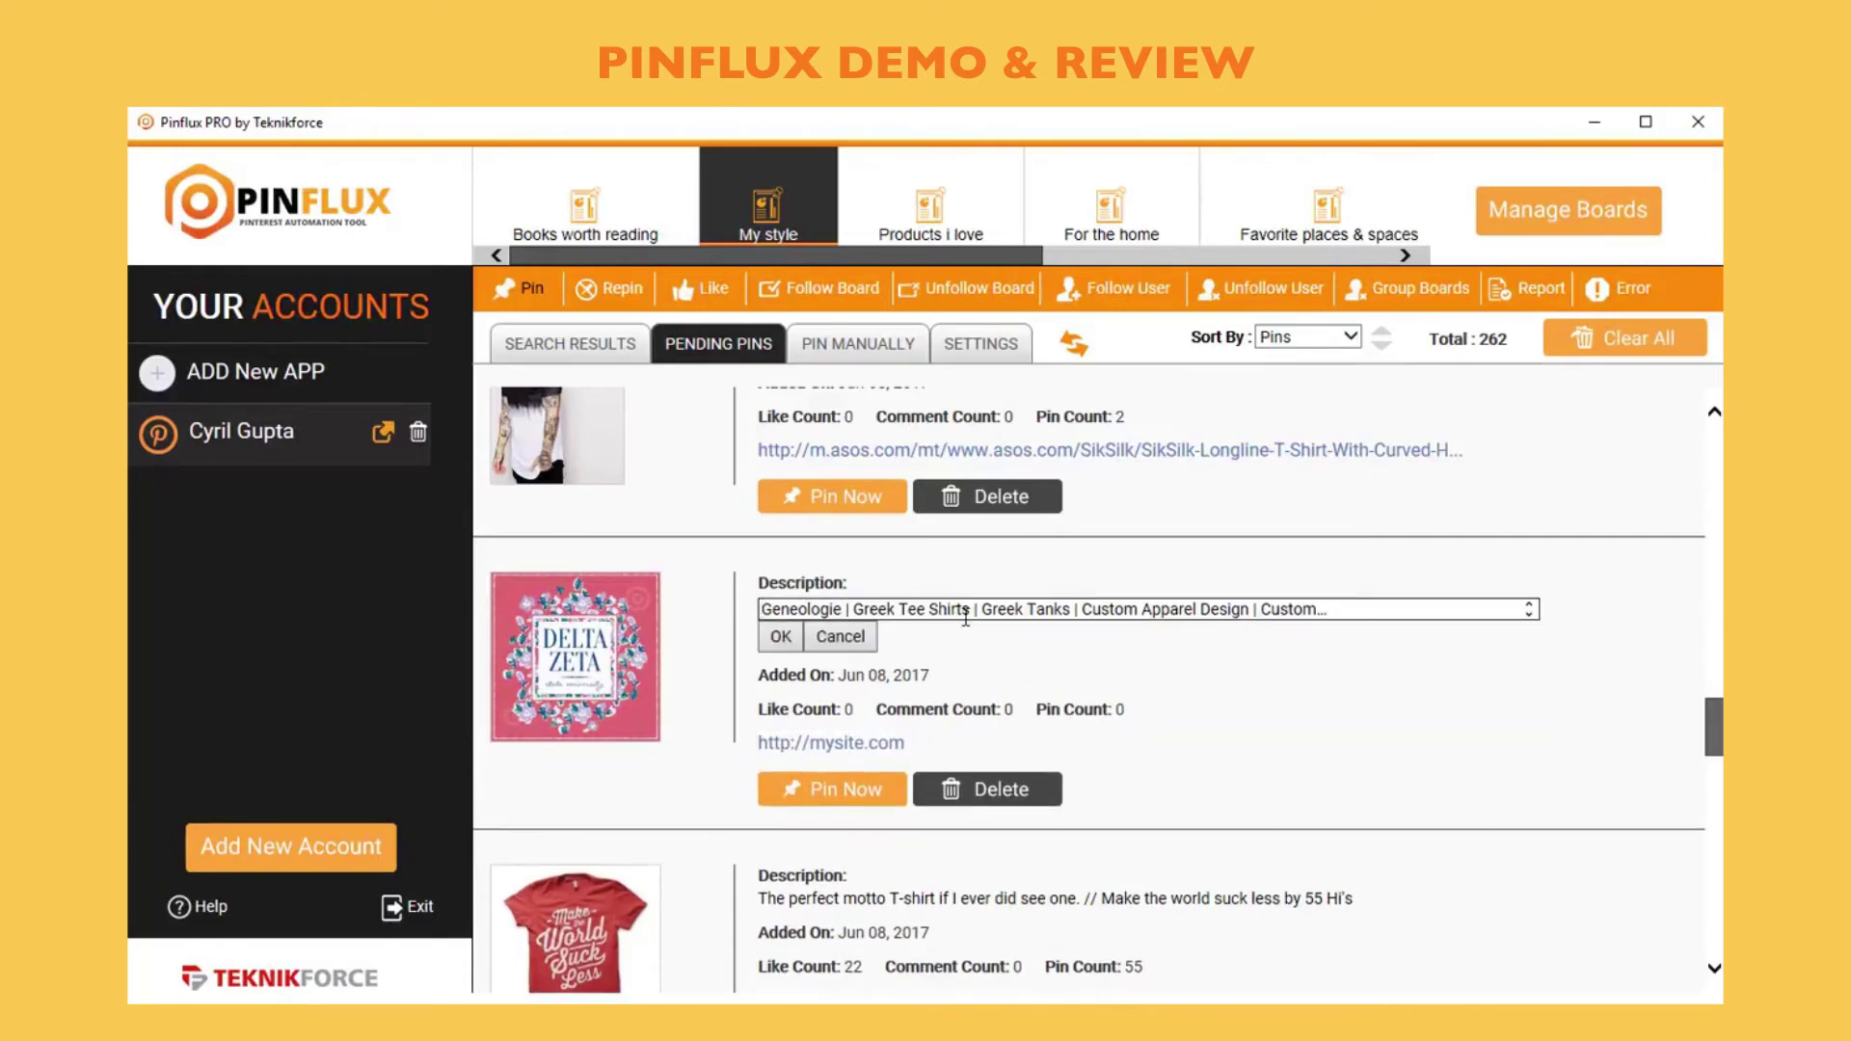
triple_click(967, 617)
type("Thi s")
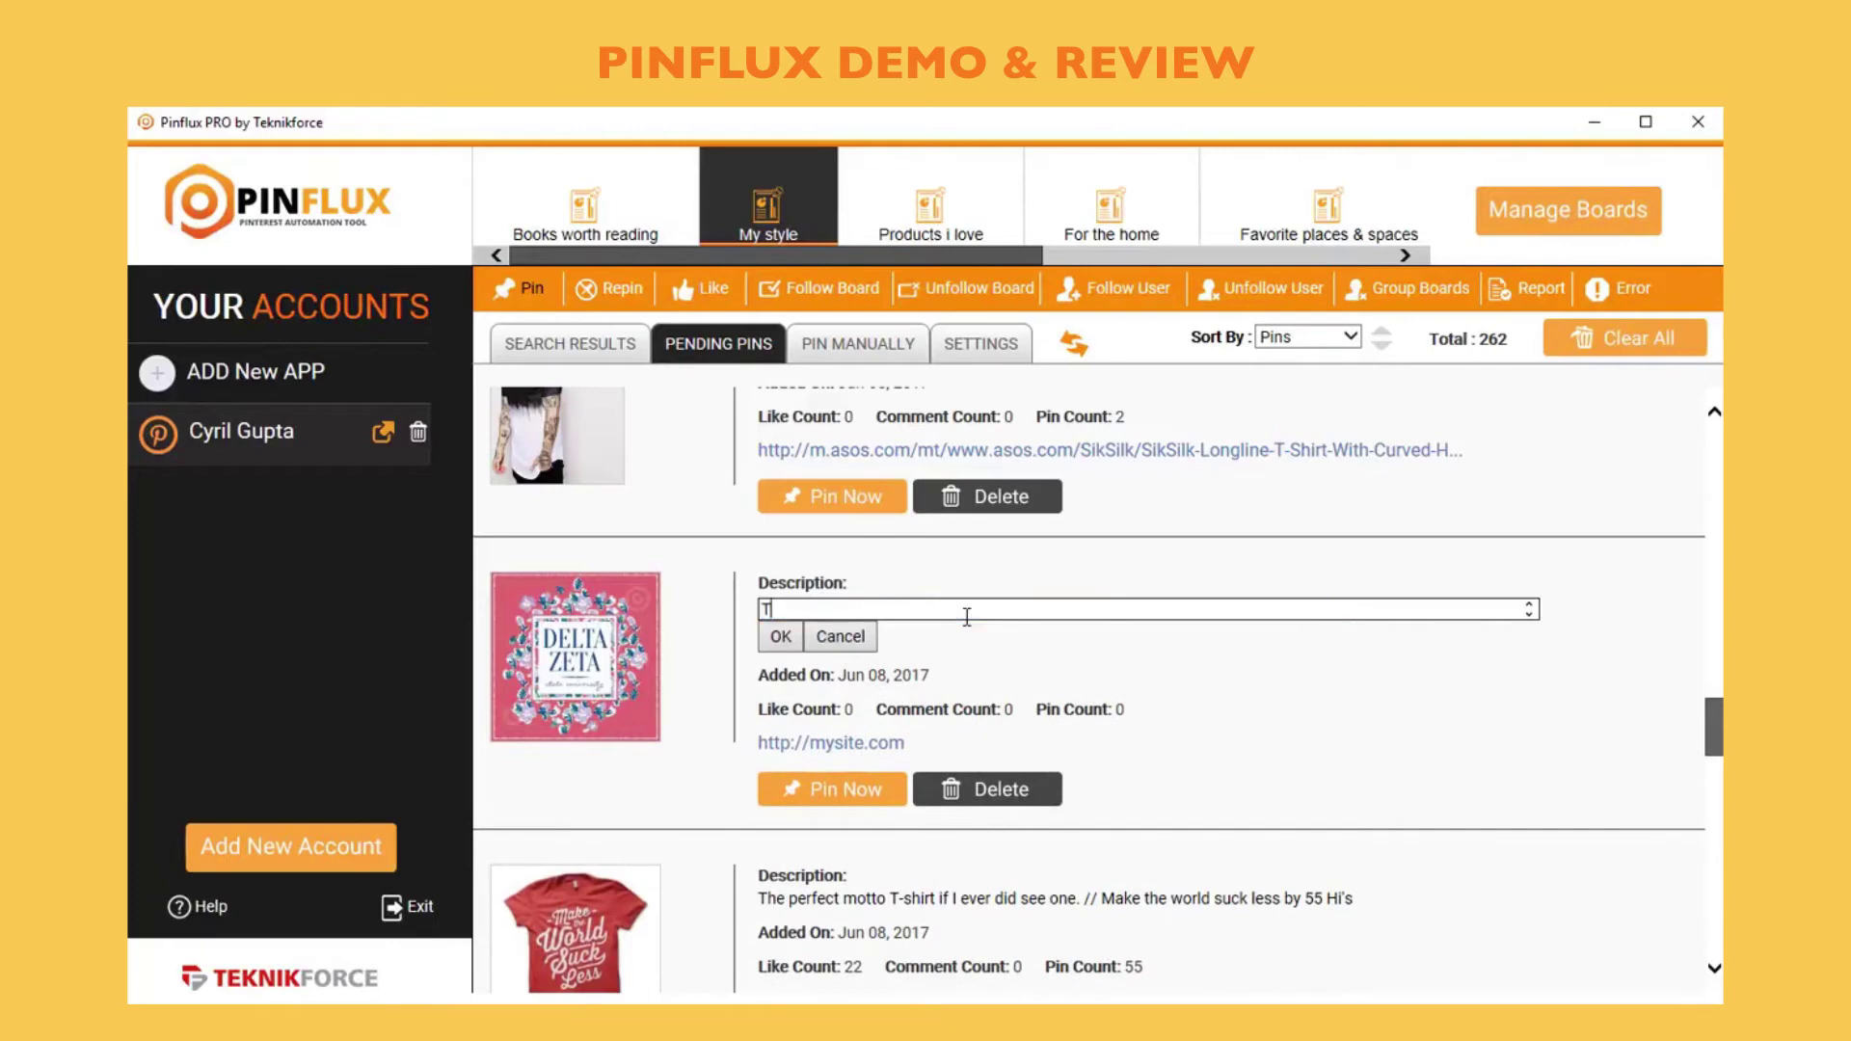
key("BackSpace")
key("BackSpace")
type("s is a great t shirt desig")
Save the description and publish the Delta Zeta, red Make the World Suck Less and Sriracha pins
left_click(781, 637)
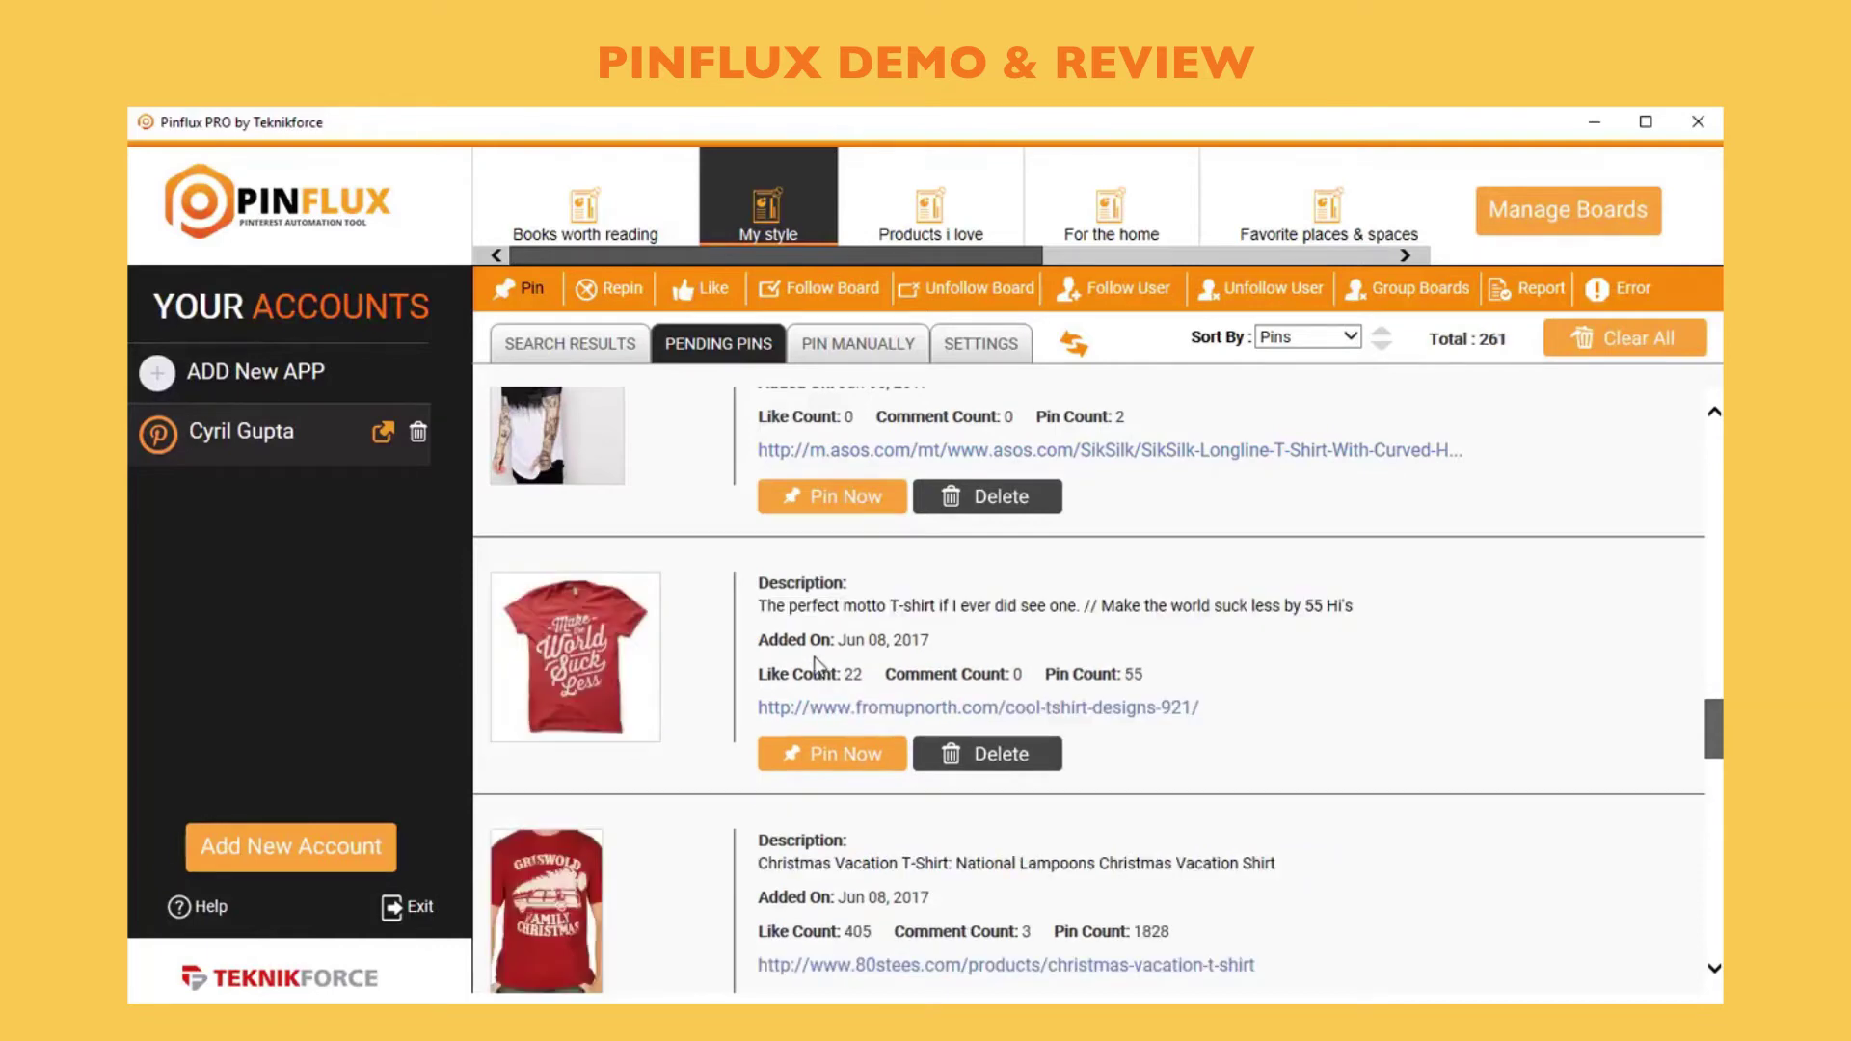
left_click(832, 752)
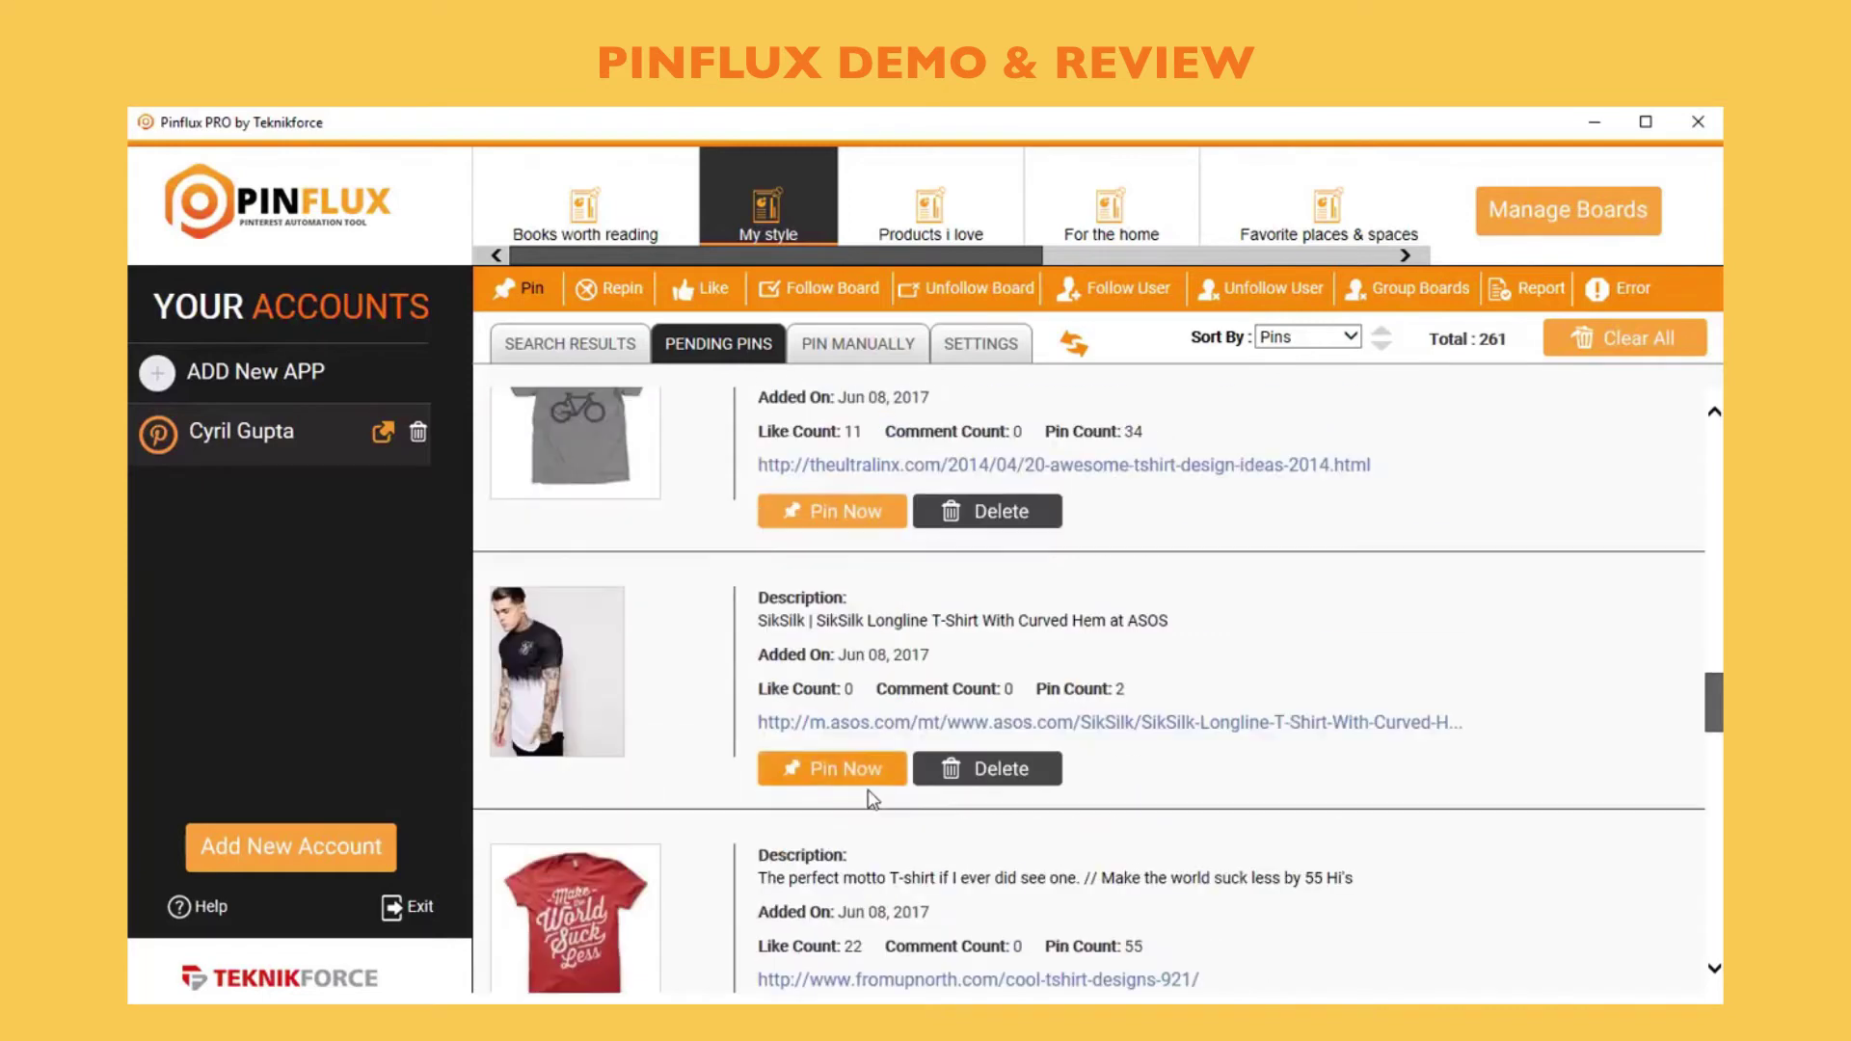
scroll(858, 815, "down", 2)
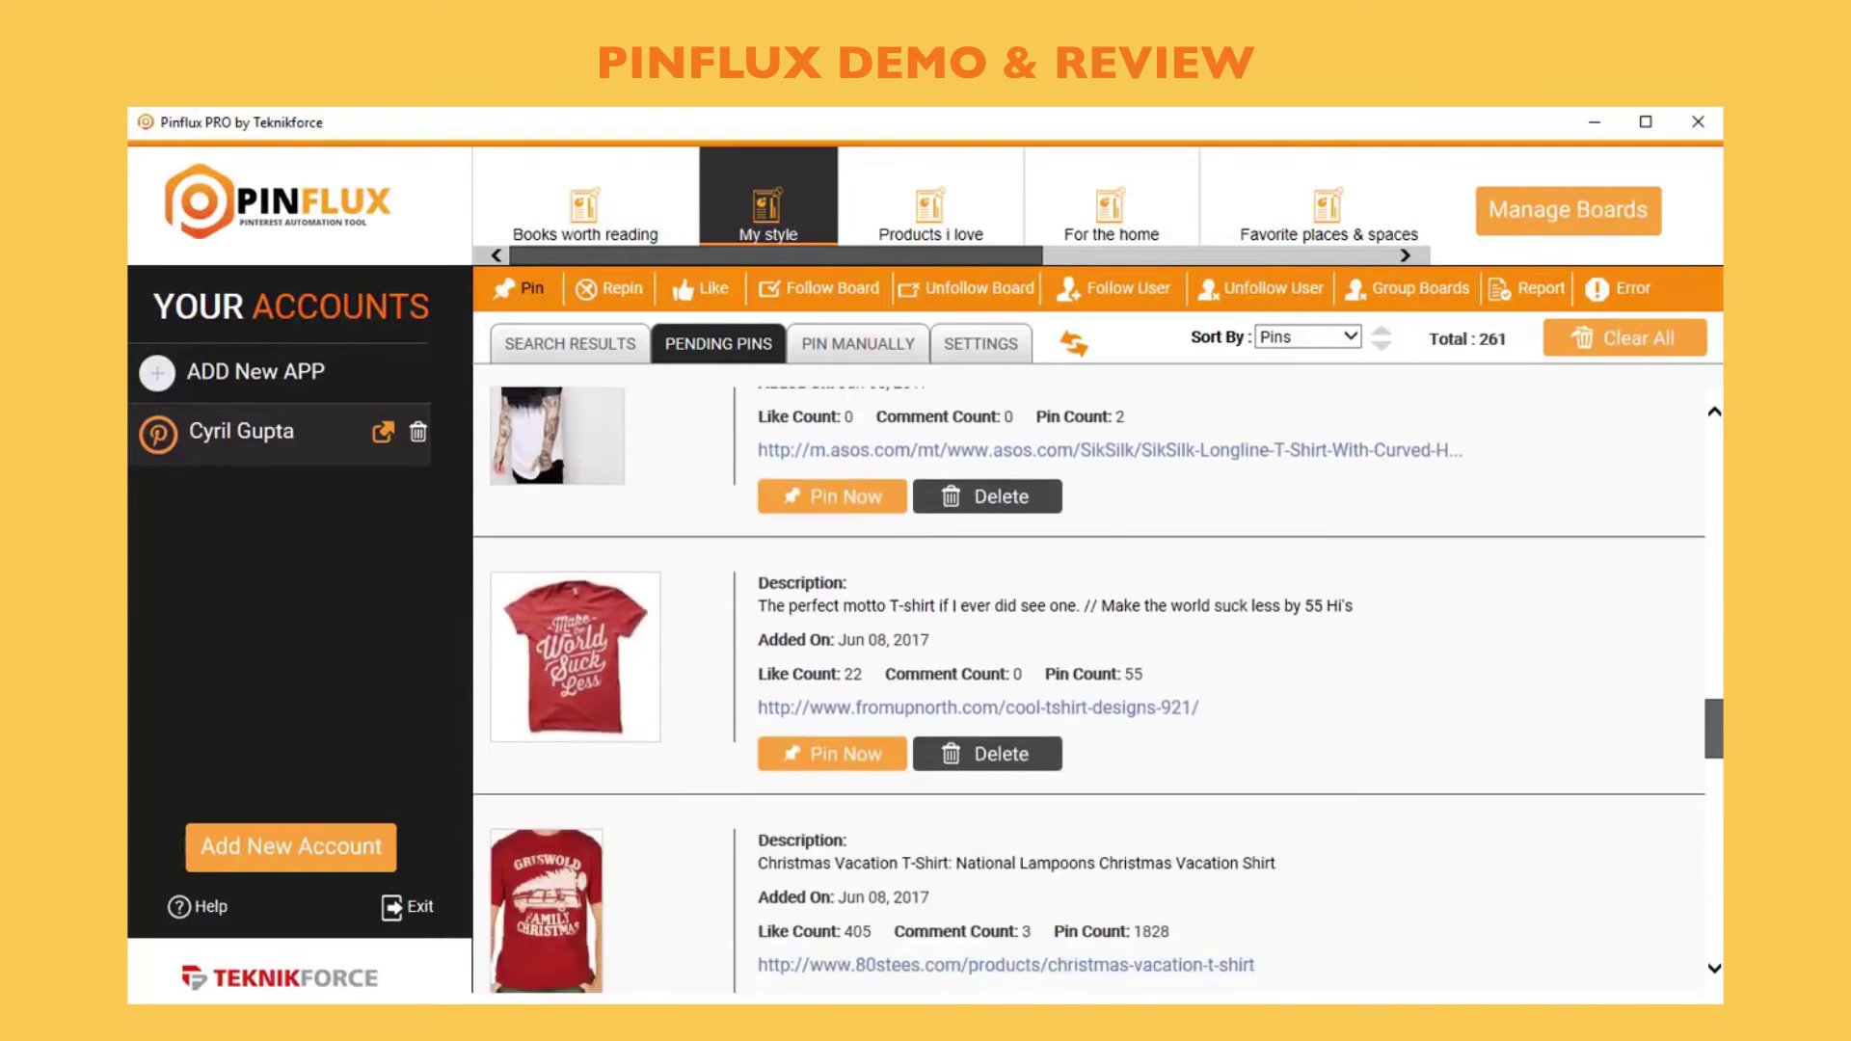
scroll(1007, 776, "down", 2)
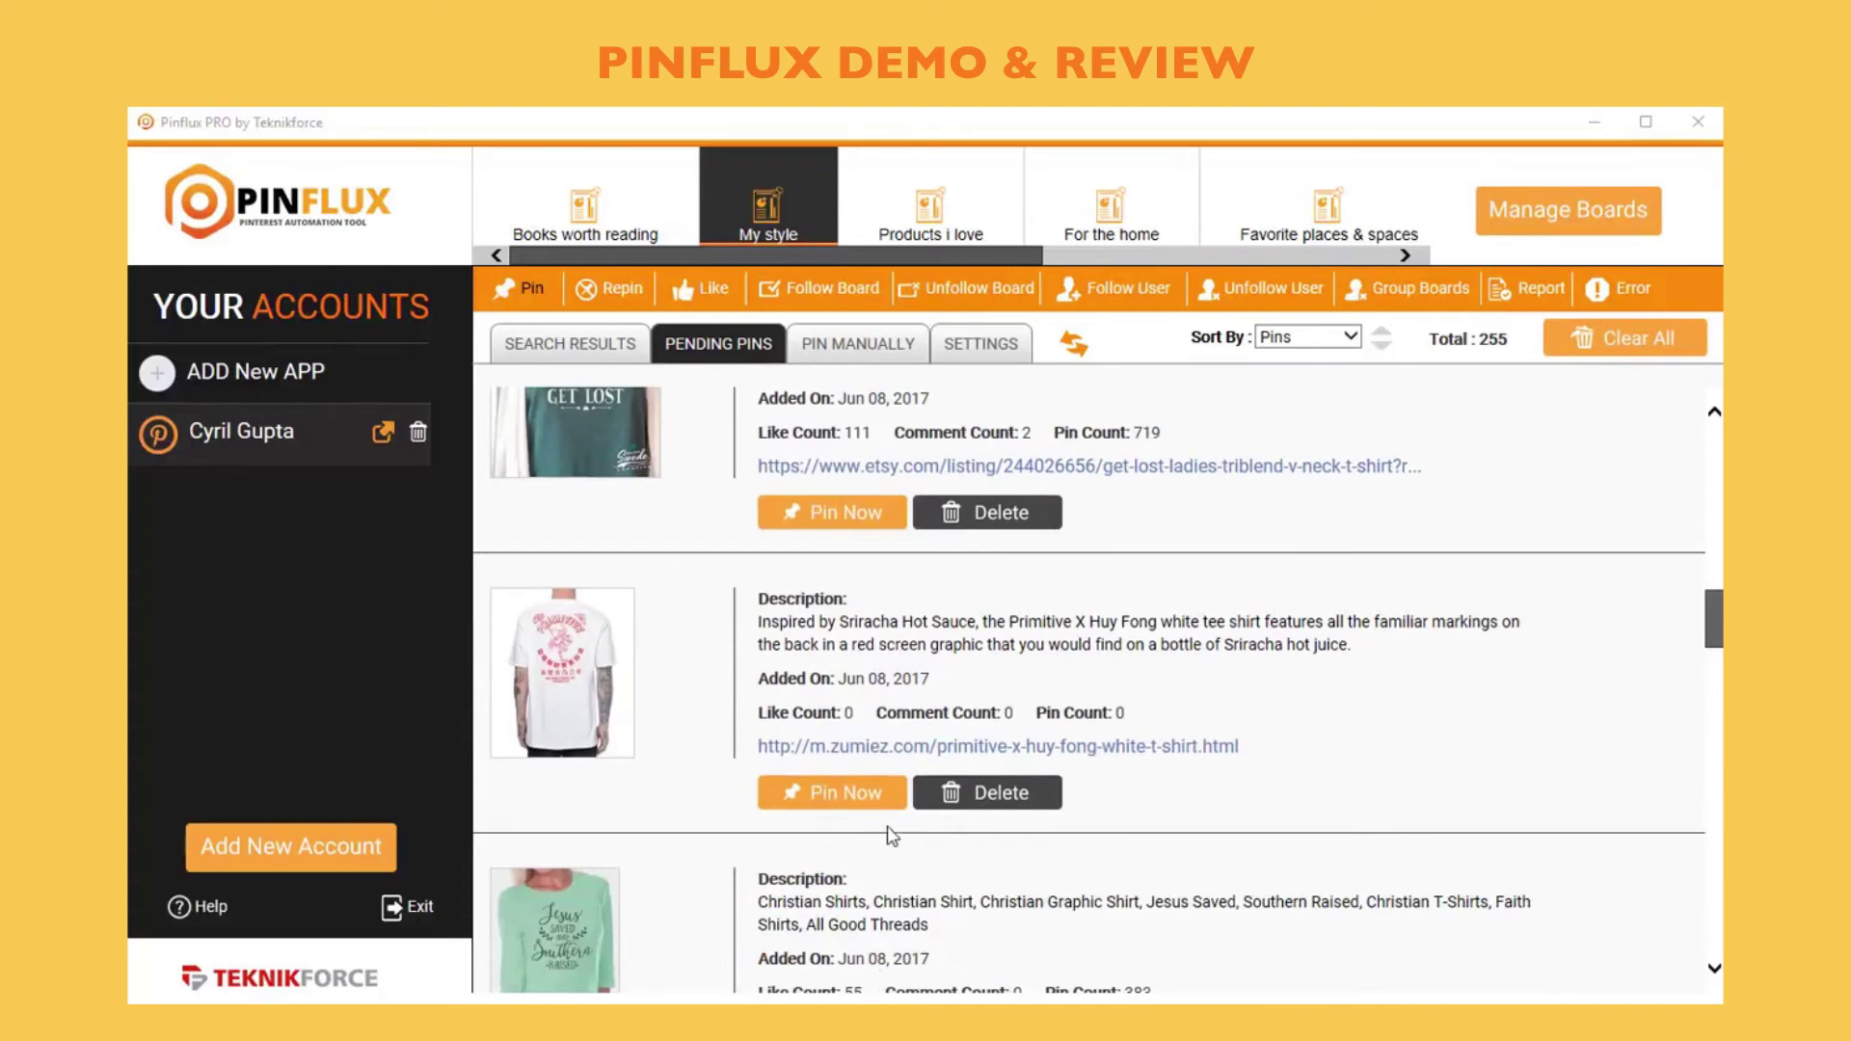
left_click(864, 804)
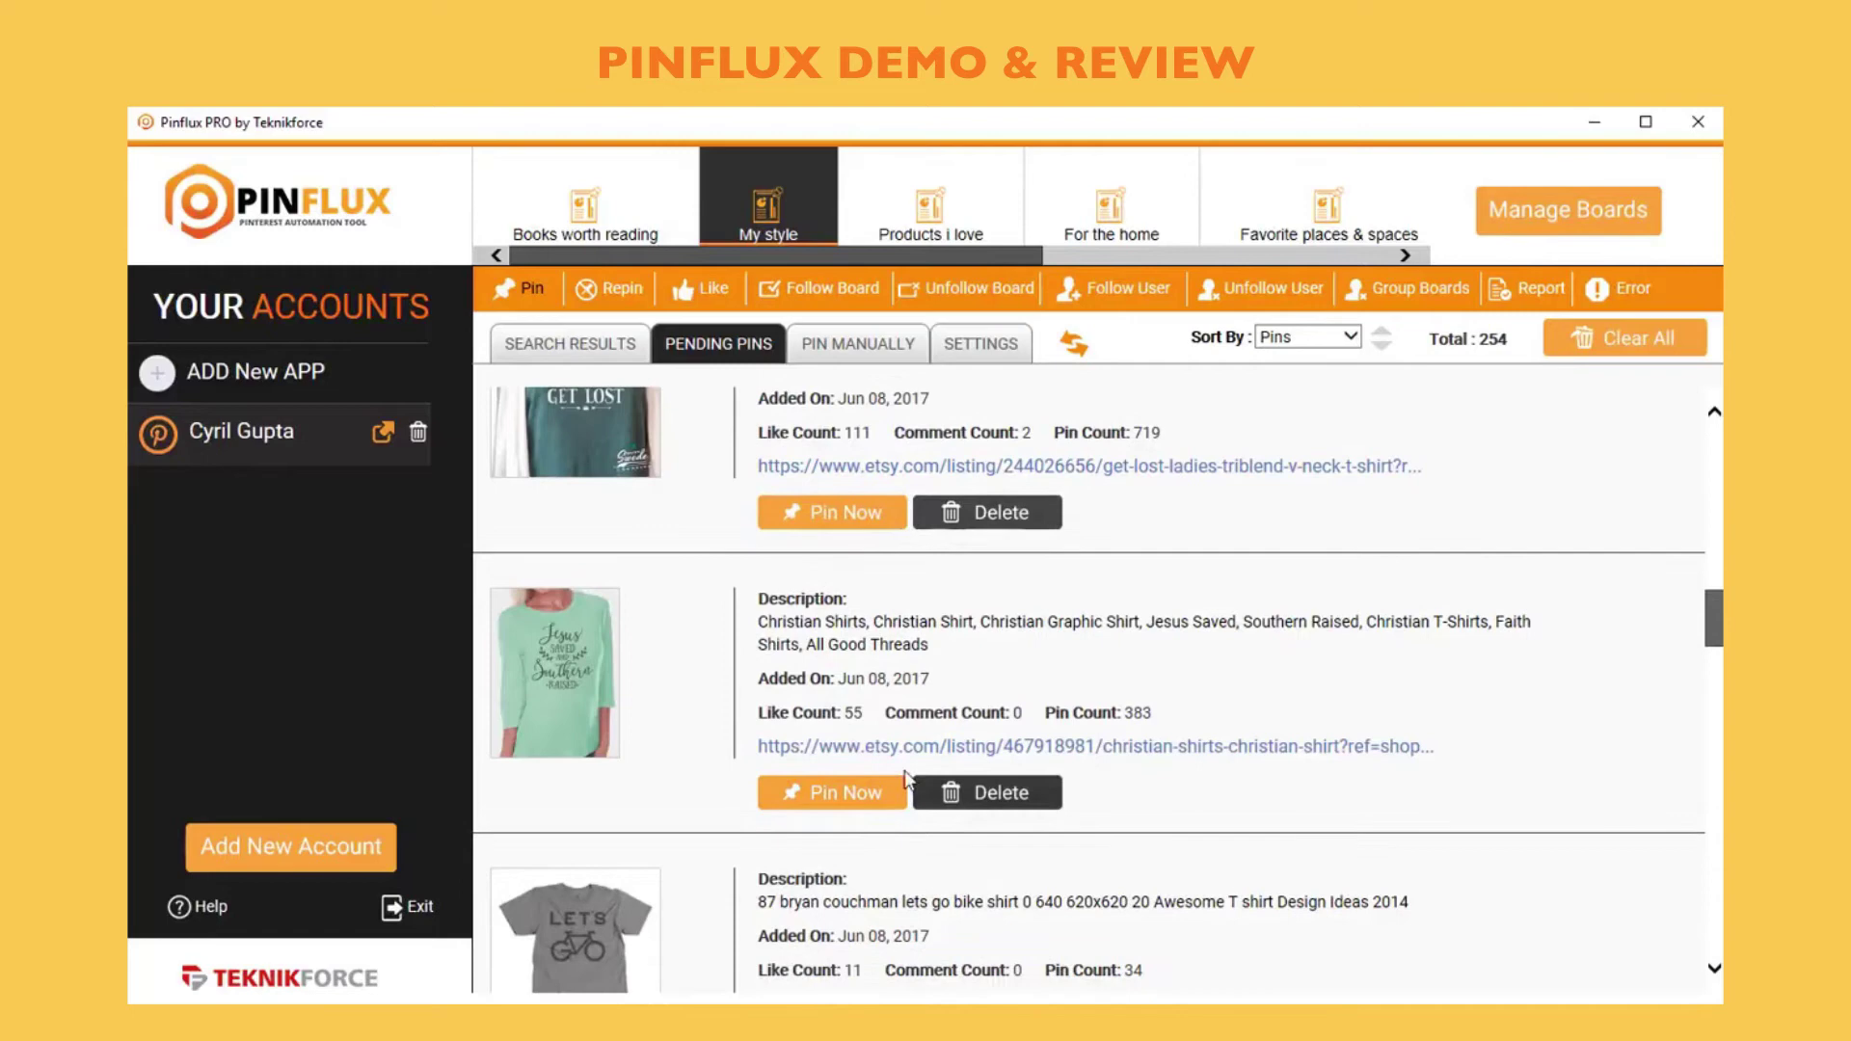
Publish the green Christian Shirts pin and scroll the list to review it
left_click(865, 808)
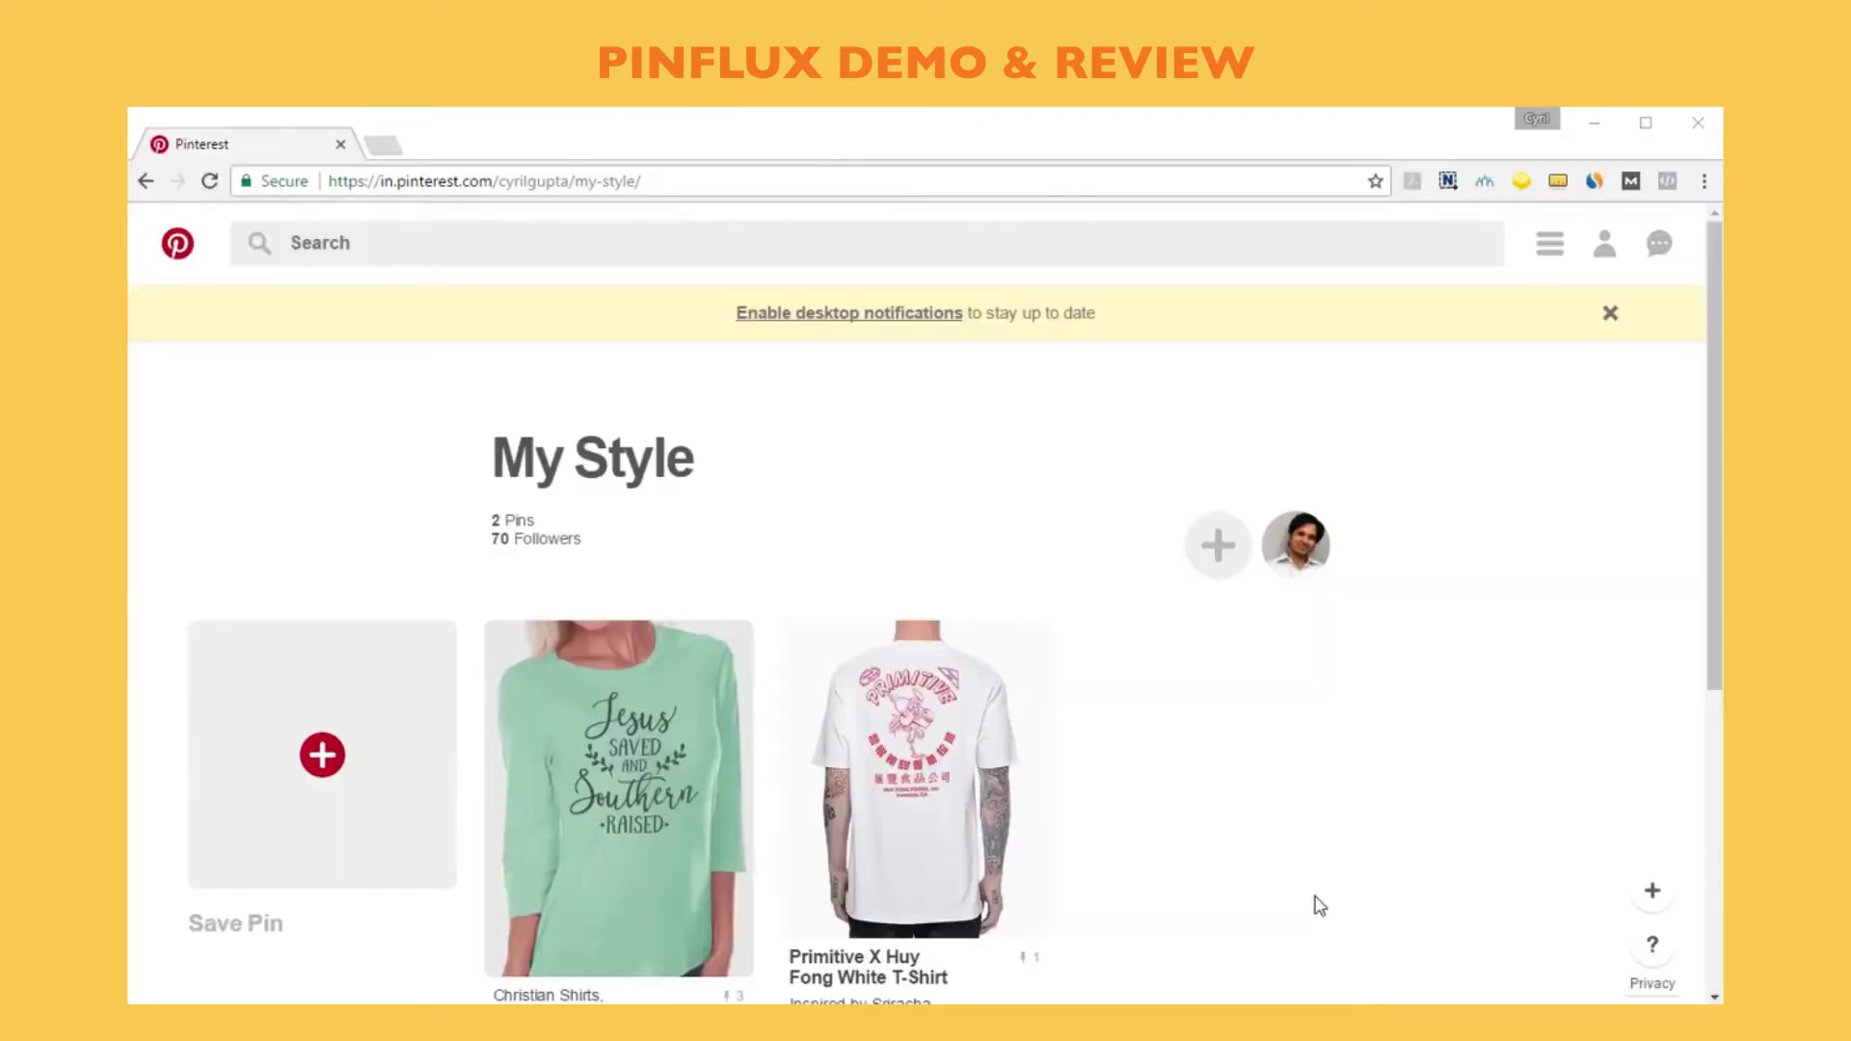
scroll(281, 588, "down", 4)
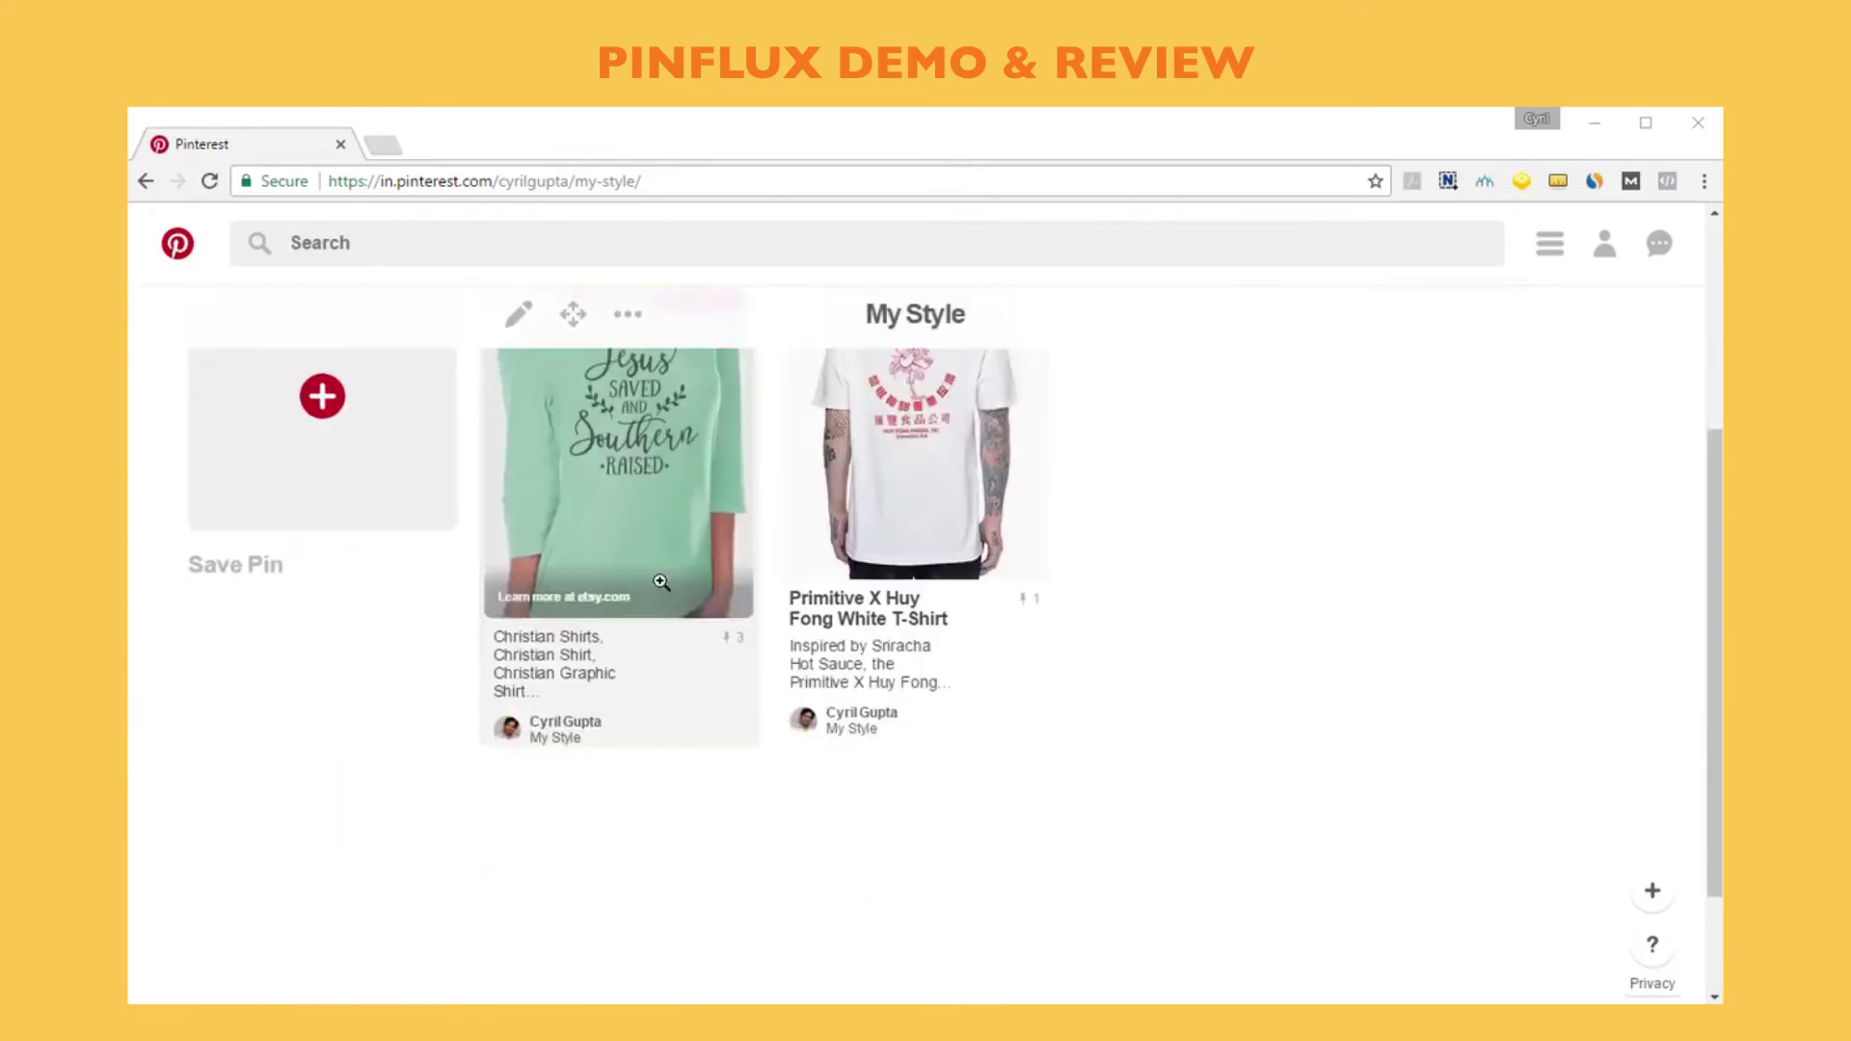
scroll(662, 582, "up", 4)
scroll(675, 627, "down", 1)
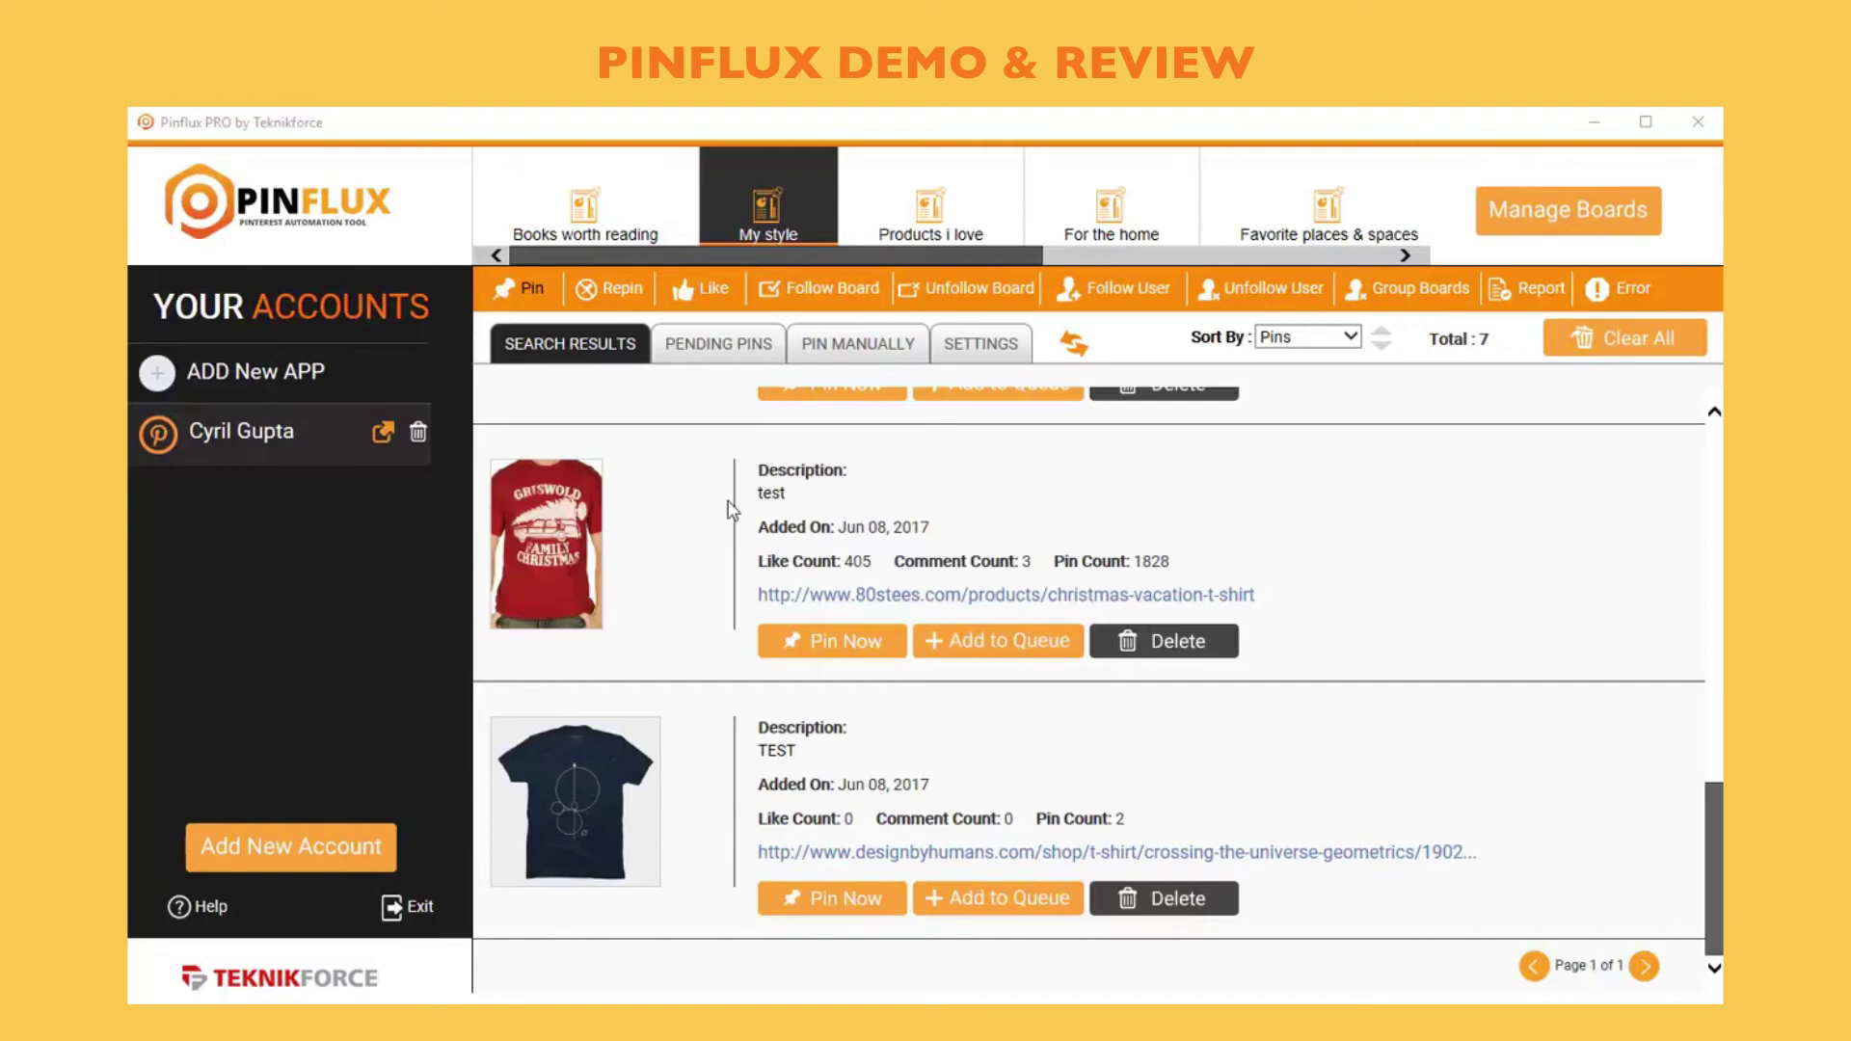
Switch to the Repin section, open its settings and enter a repin keyword
left_click(584, 297)
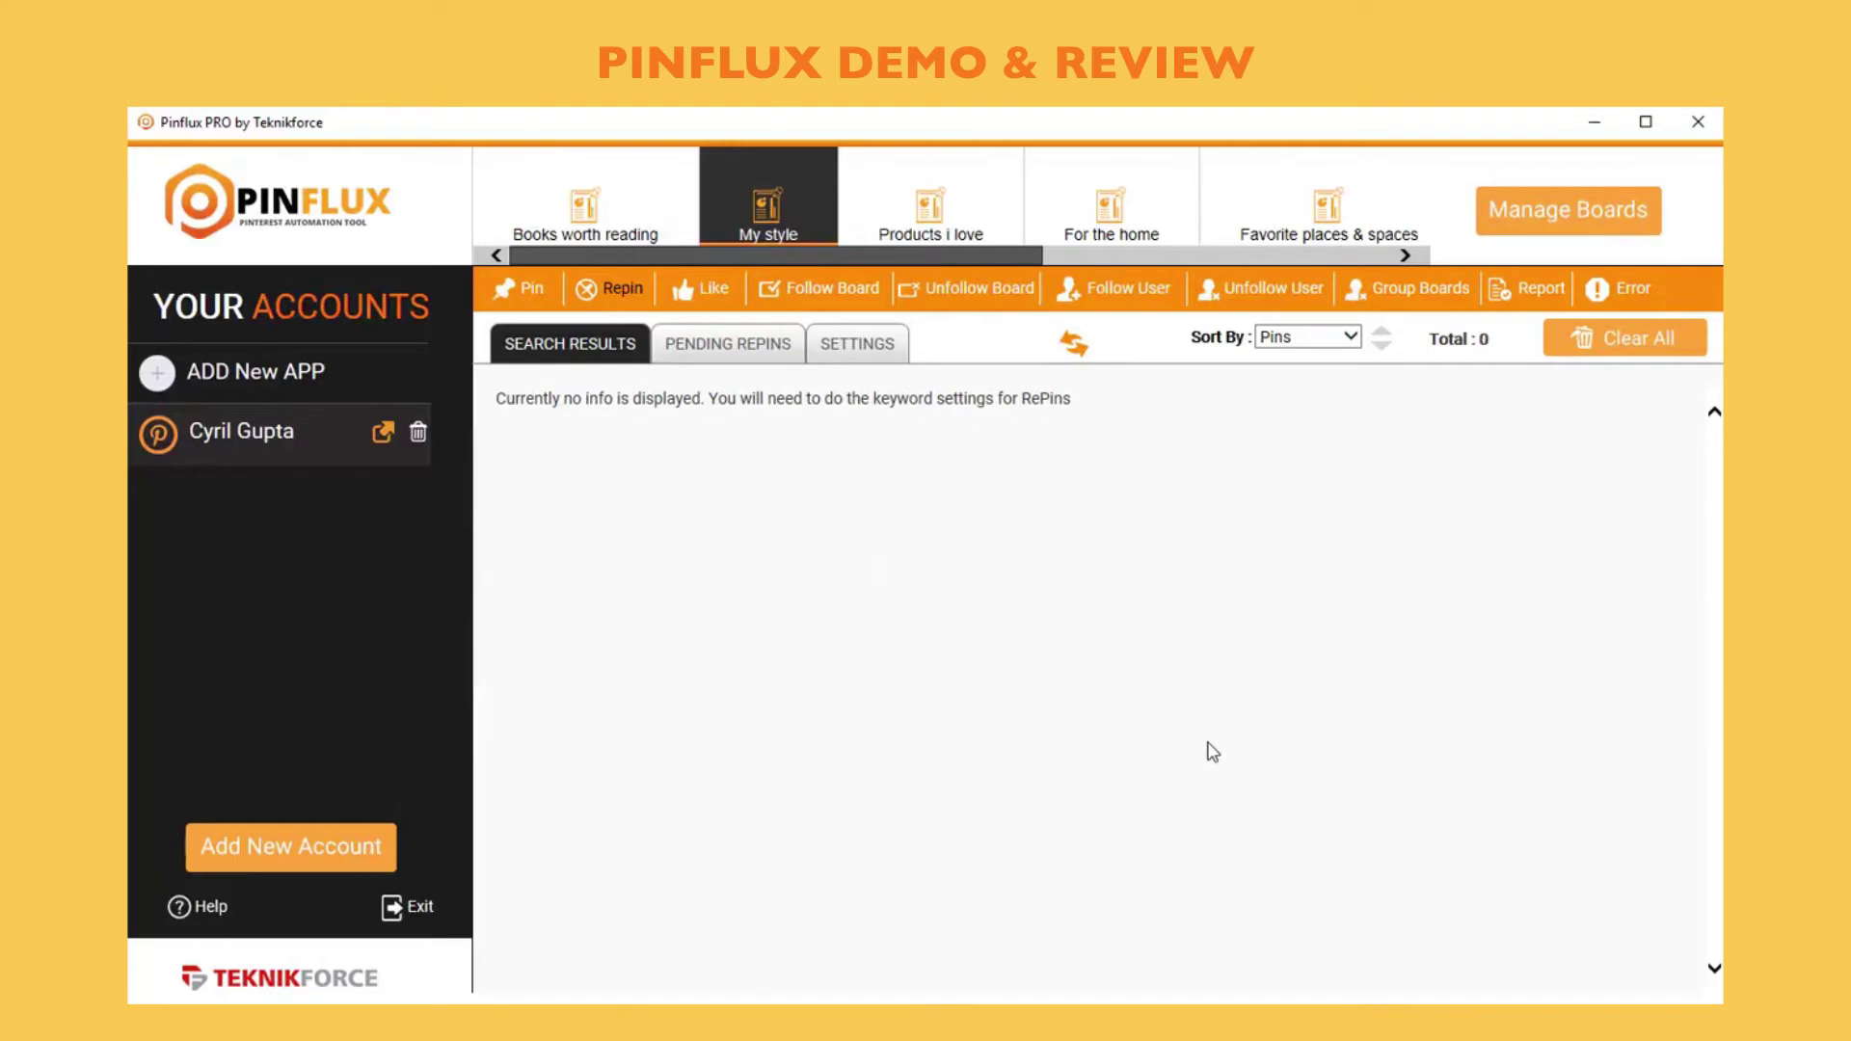
left_click(870, 345)
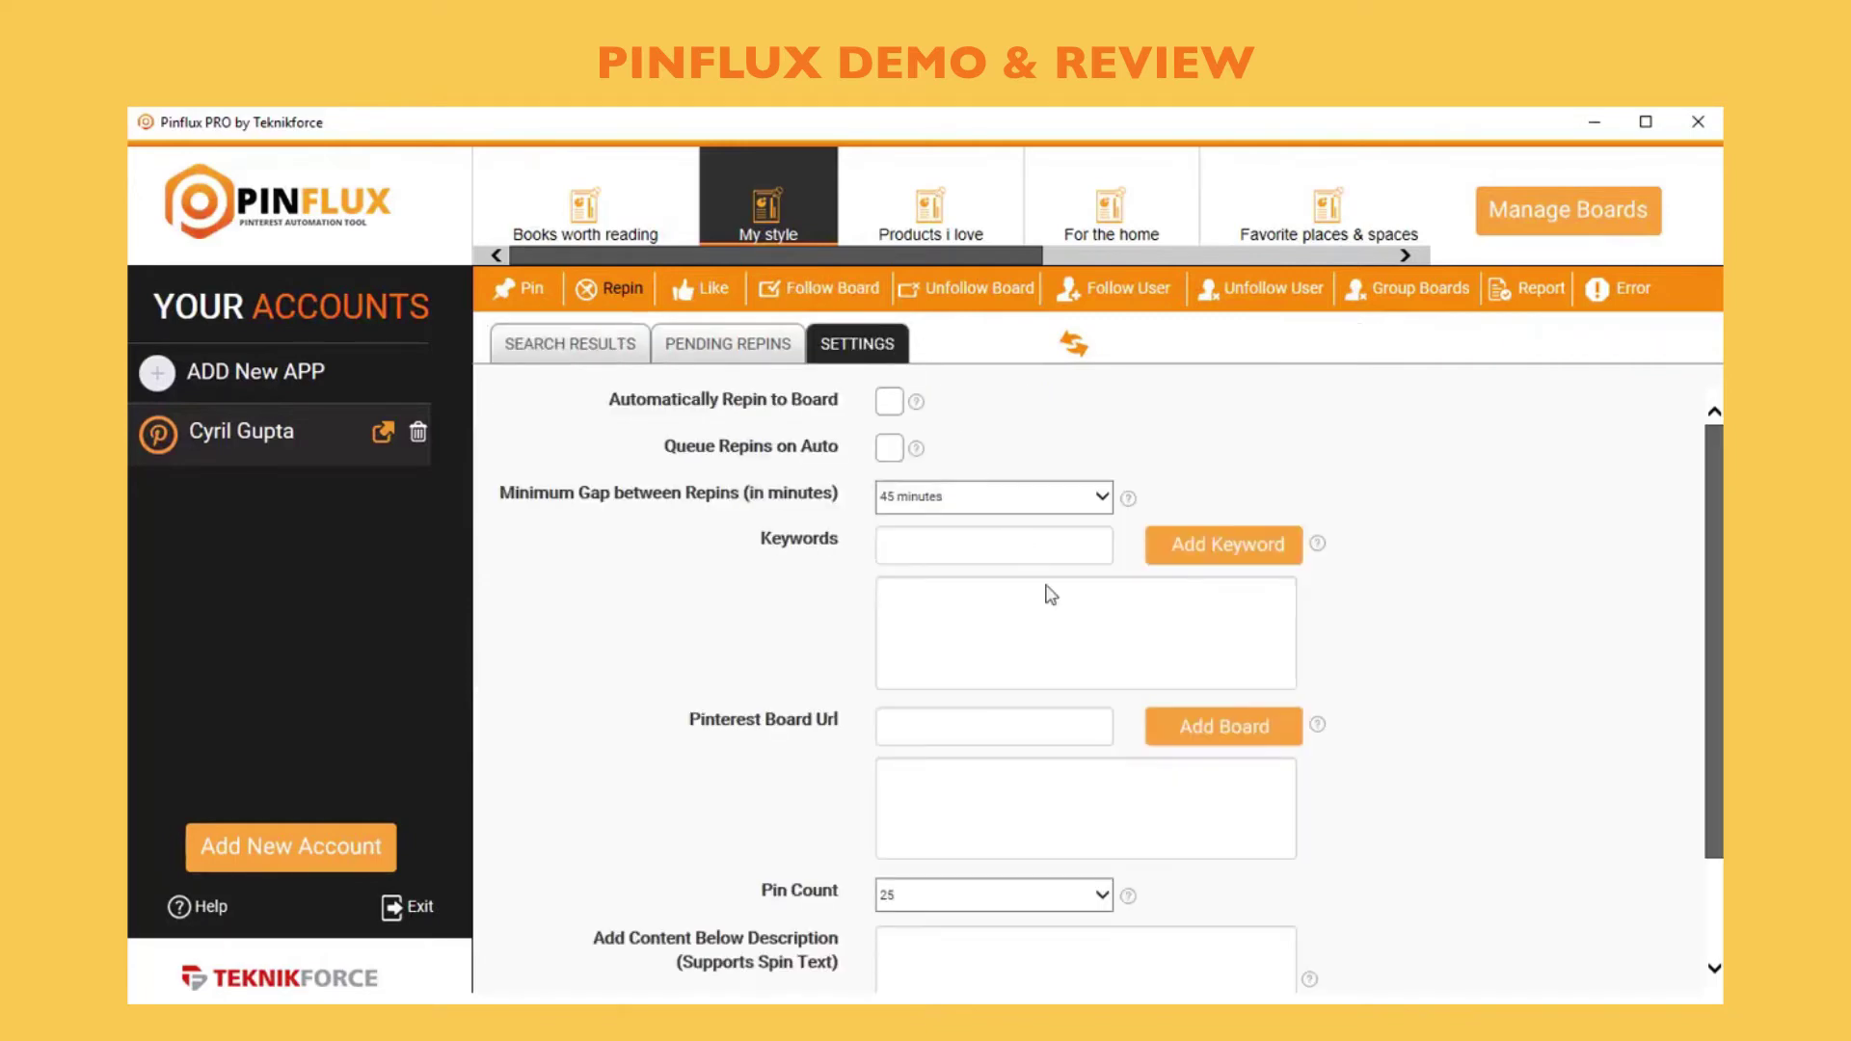
left_click(1051, 551)
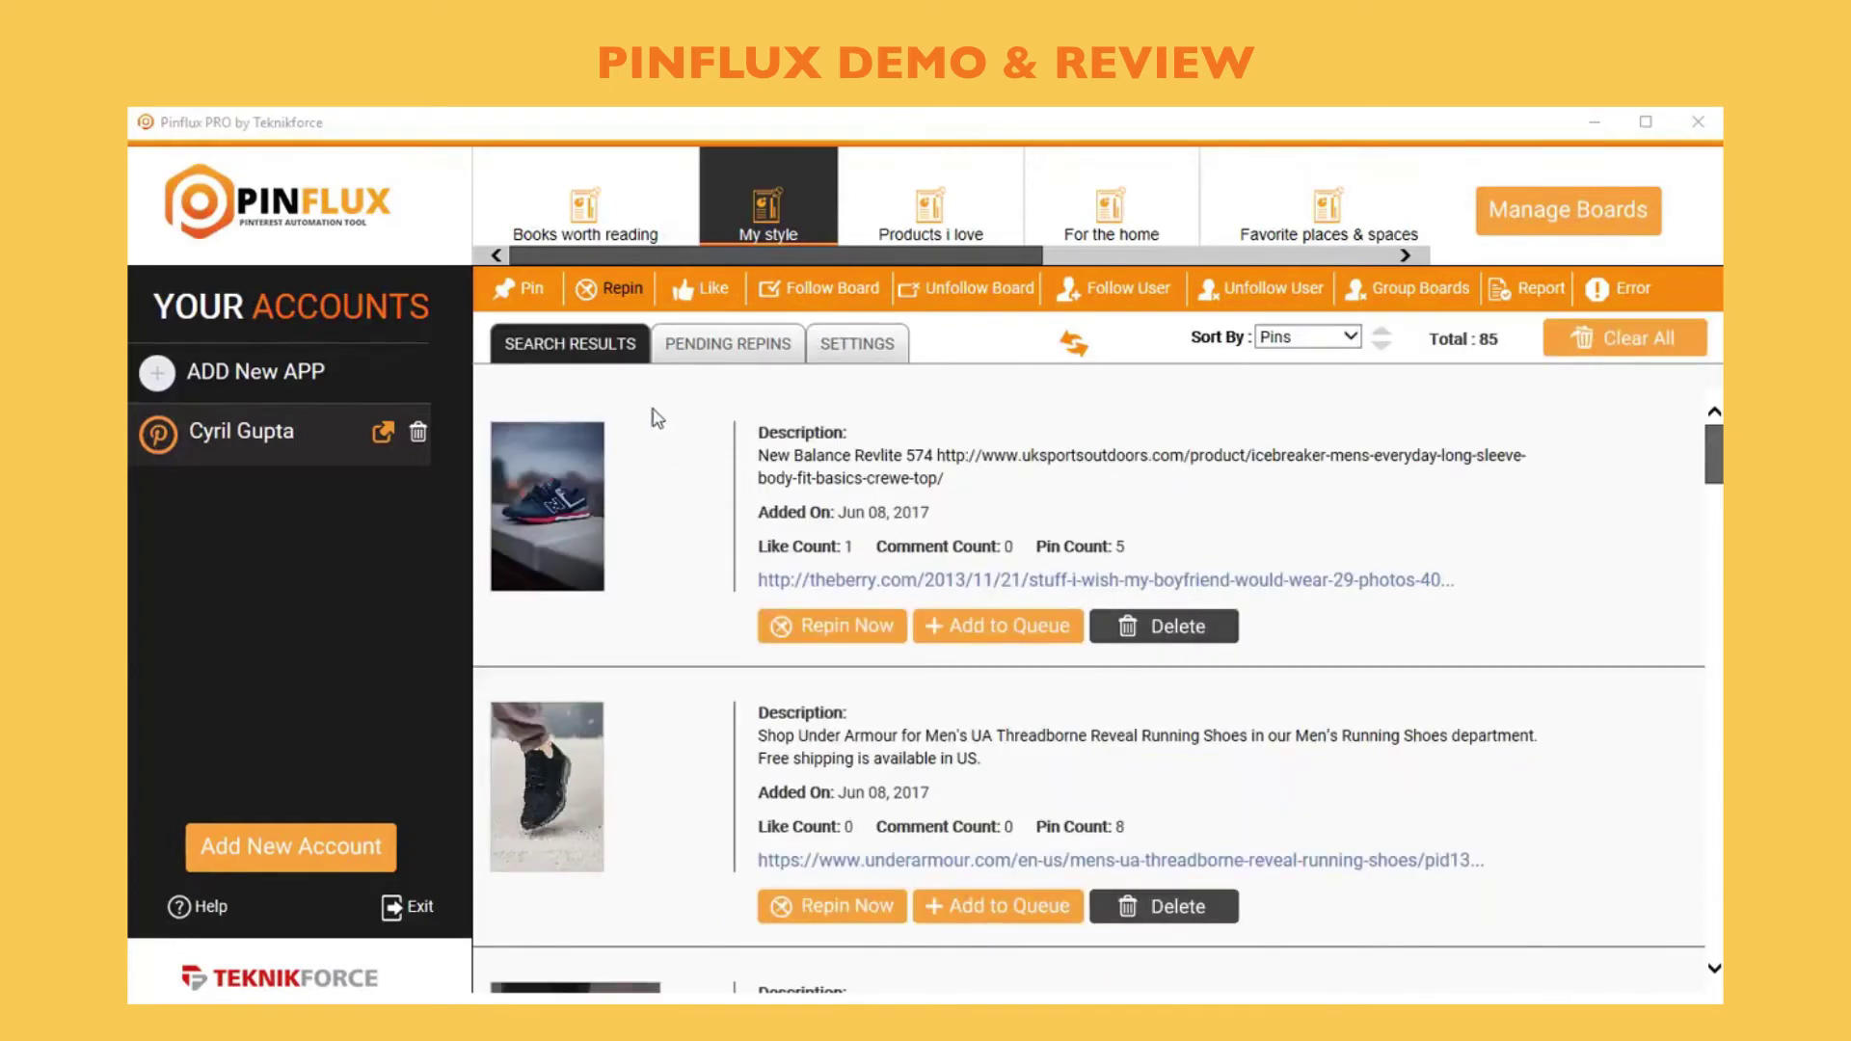
scroll(943, 627, "down", 6)
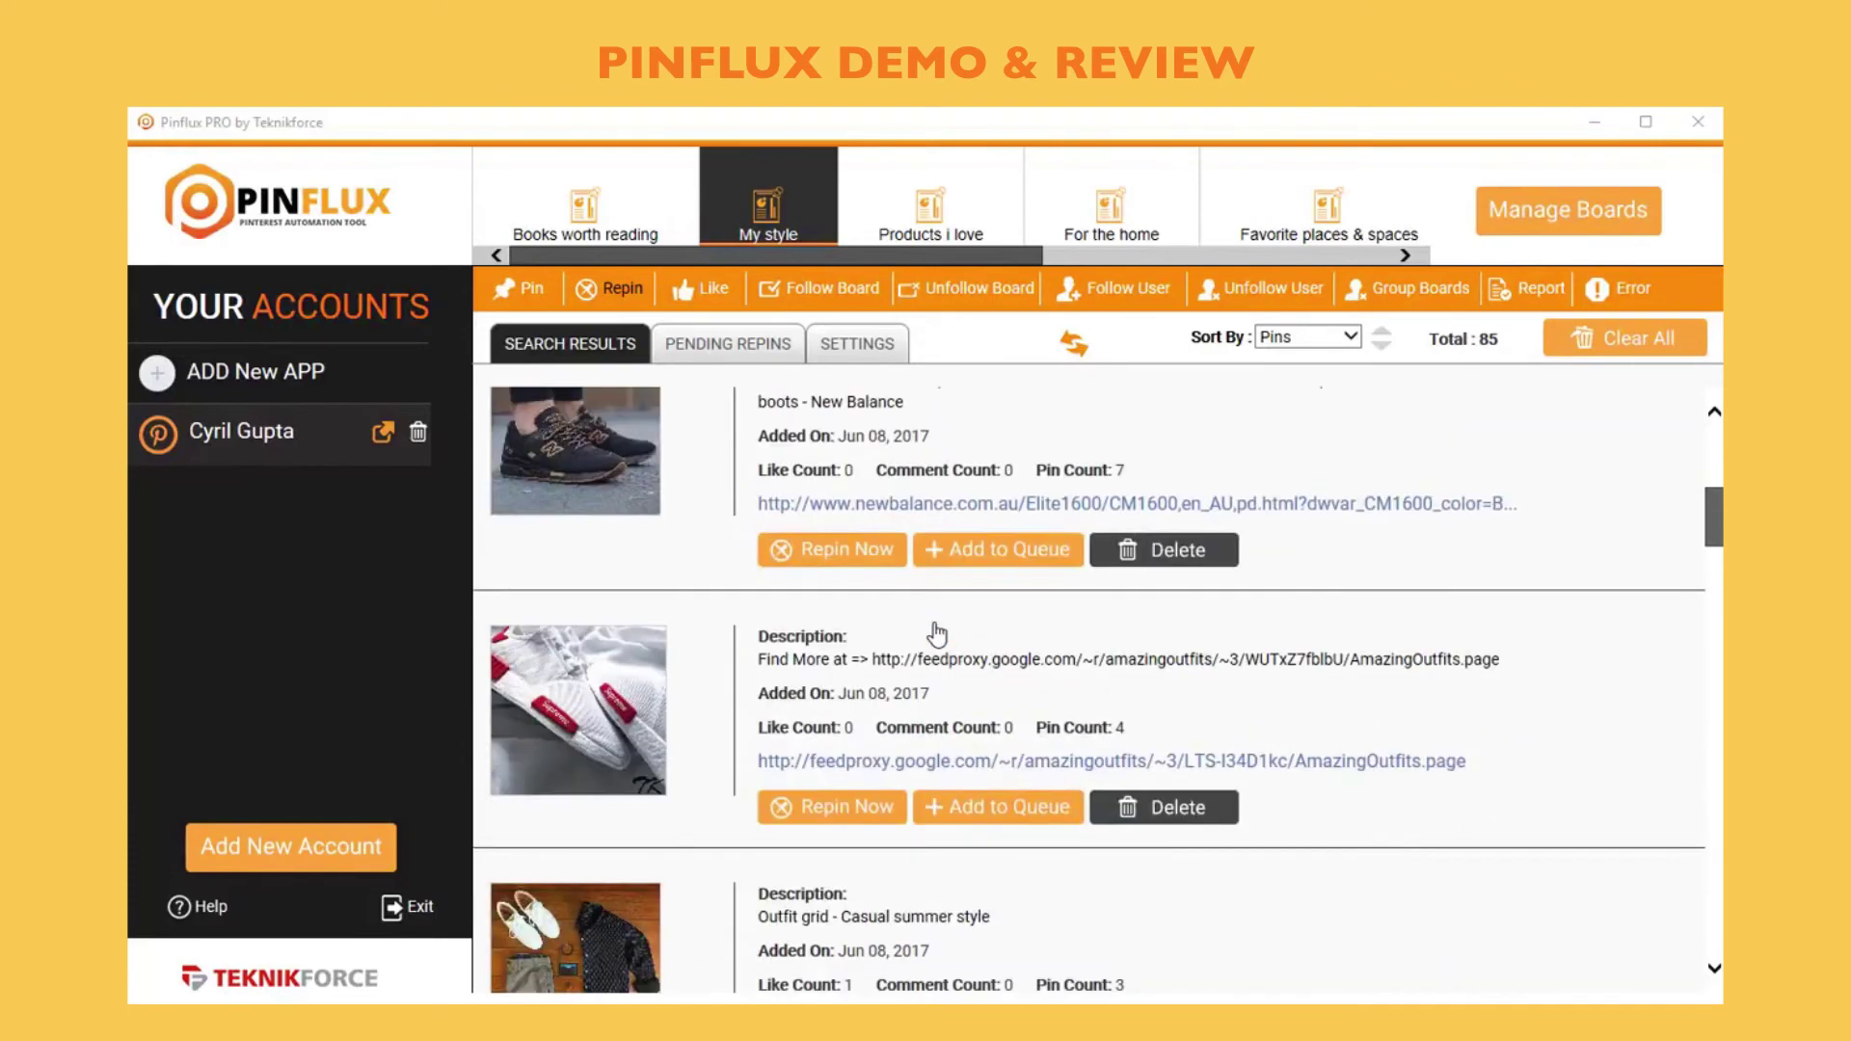
scroll(943, 627, "up", 4)
scroll(943, 626, "up", 2)
mouse_move(810, 638)
left_mouse_down()
mouse_move(874, 697)
mouse_move(847, 642)
left_mouse_up()
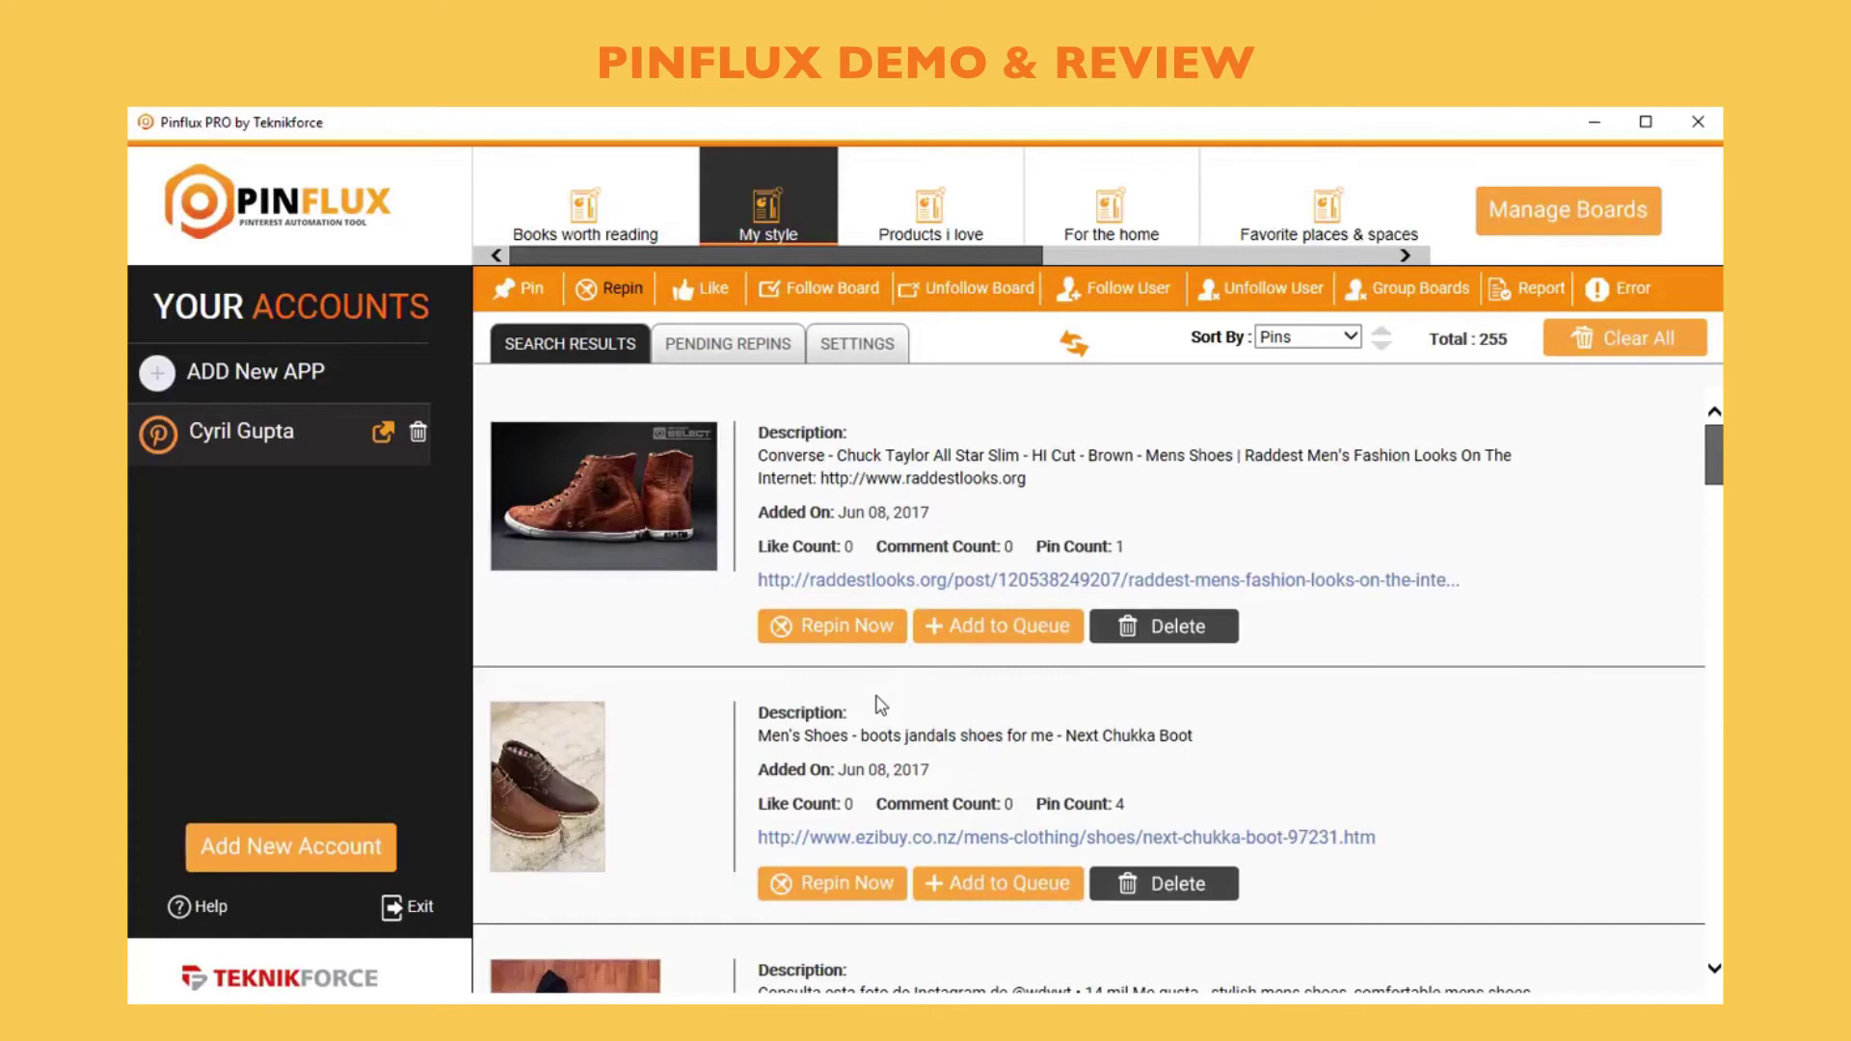
Try editing the top shoe pin's description and link, cancelling both unchanged
left_click(852, 465)
double_click(853, 511)
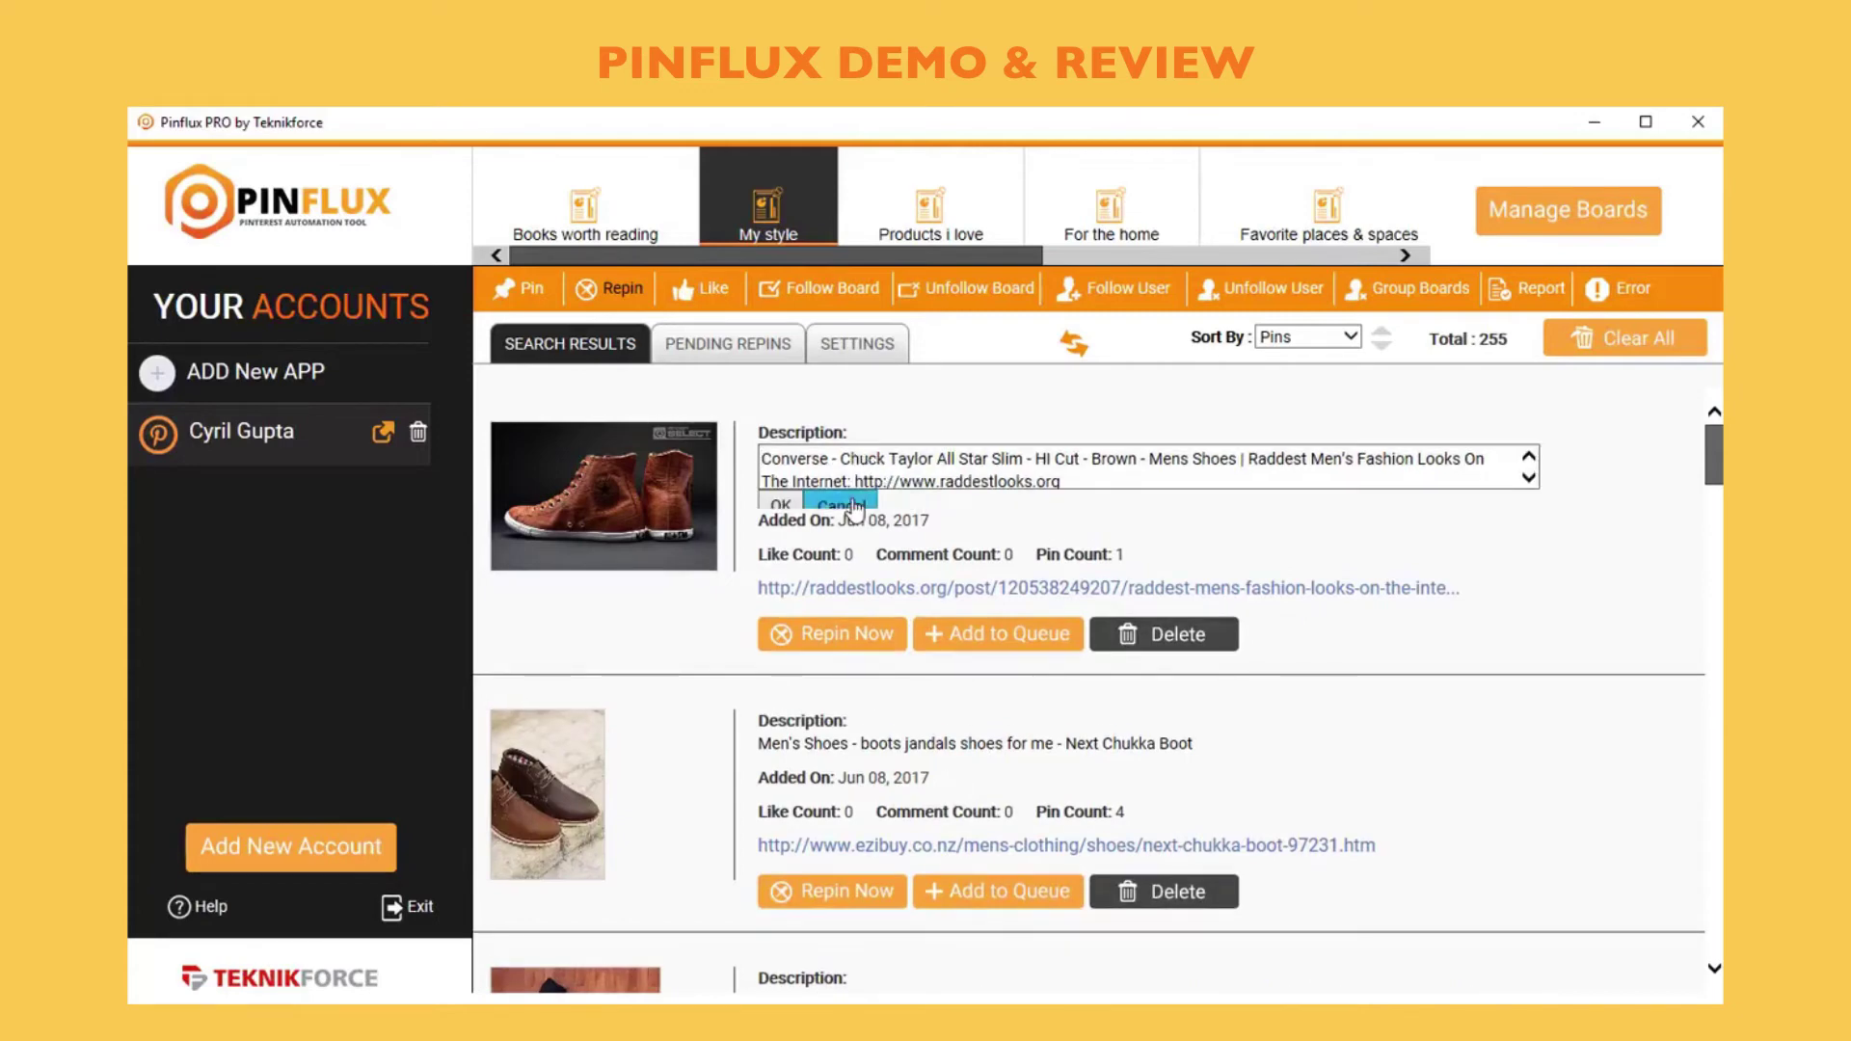
left_click(848, 544)
left_click(810, 580)
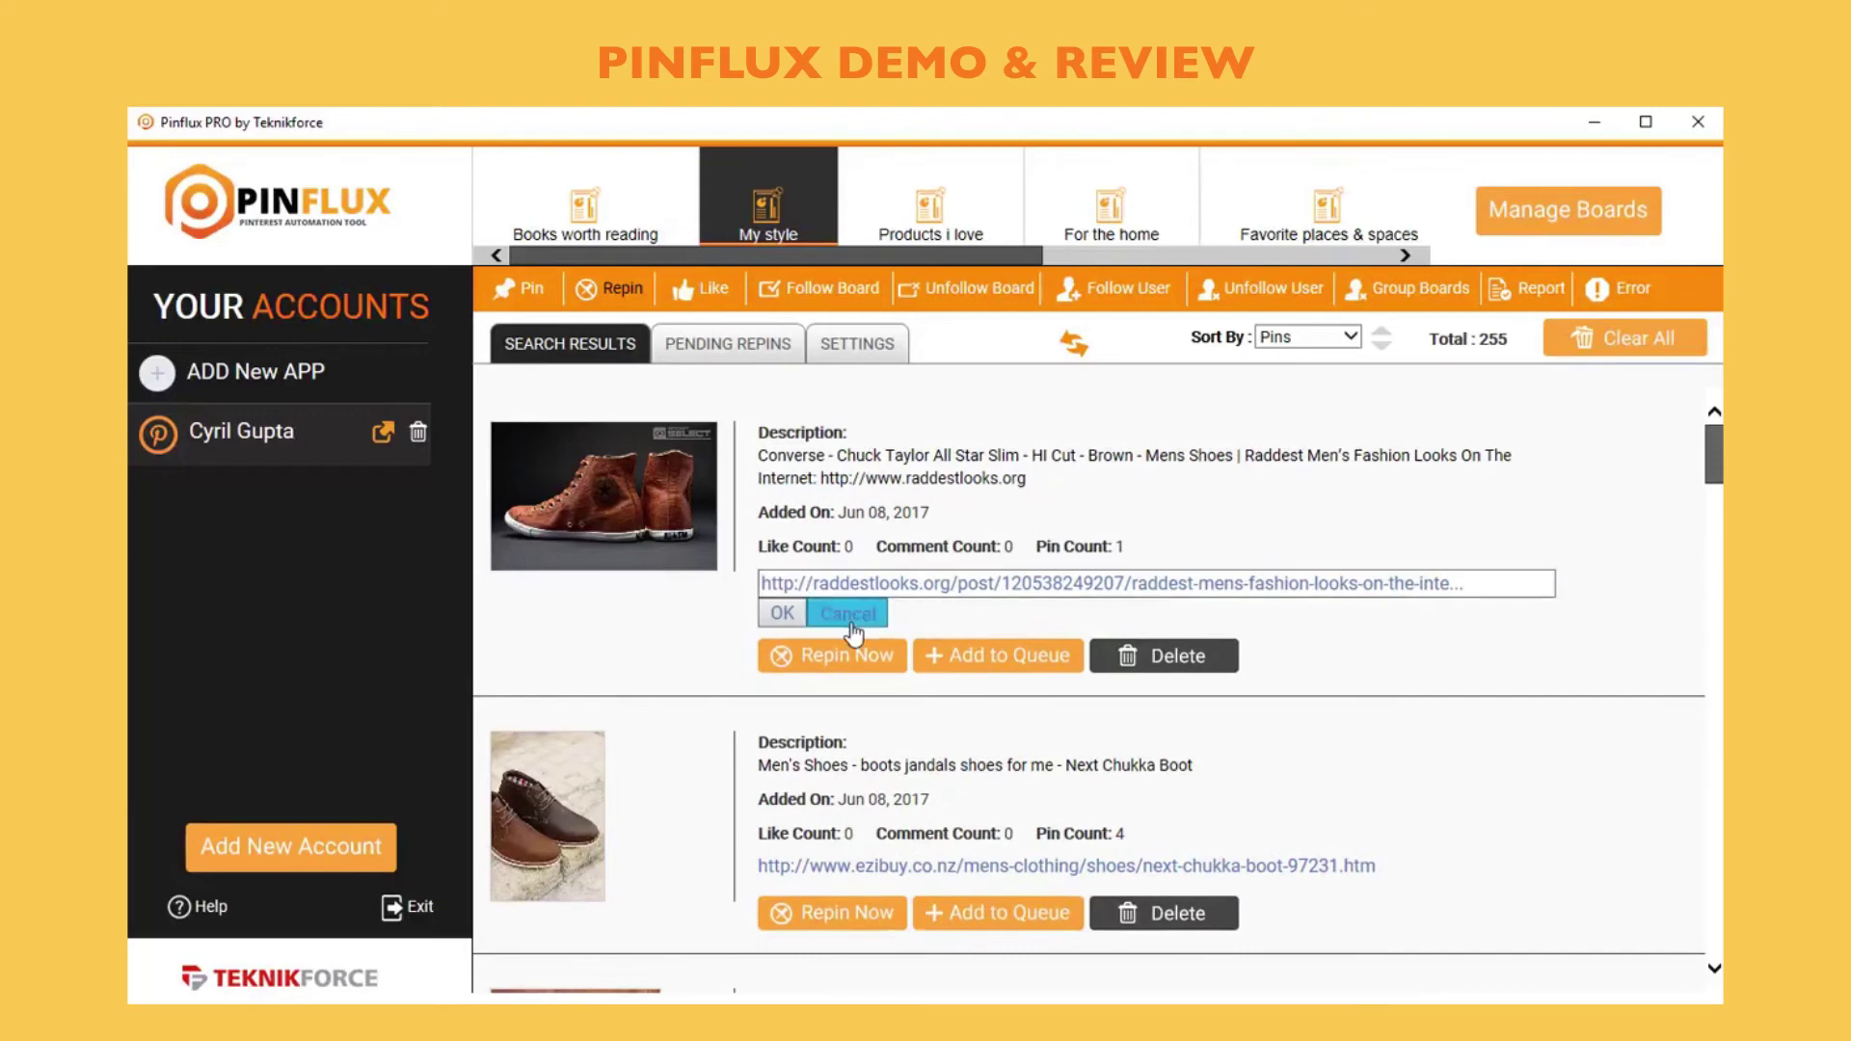
left_click(851, 609)
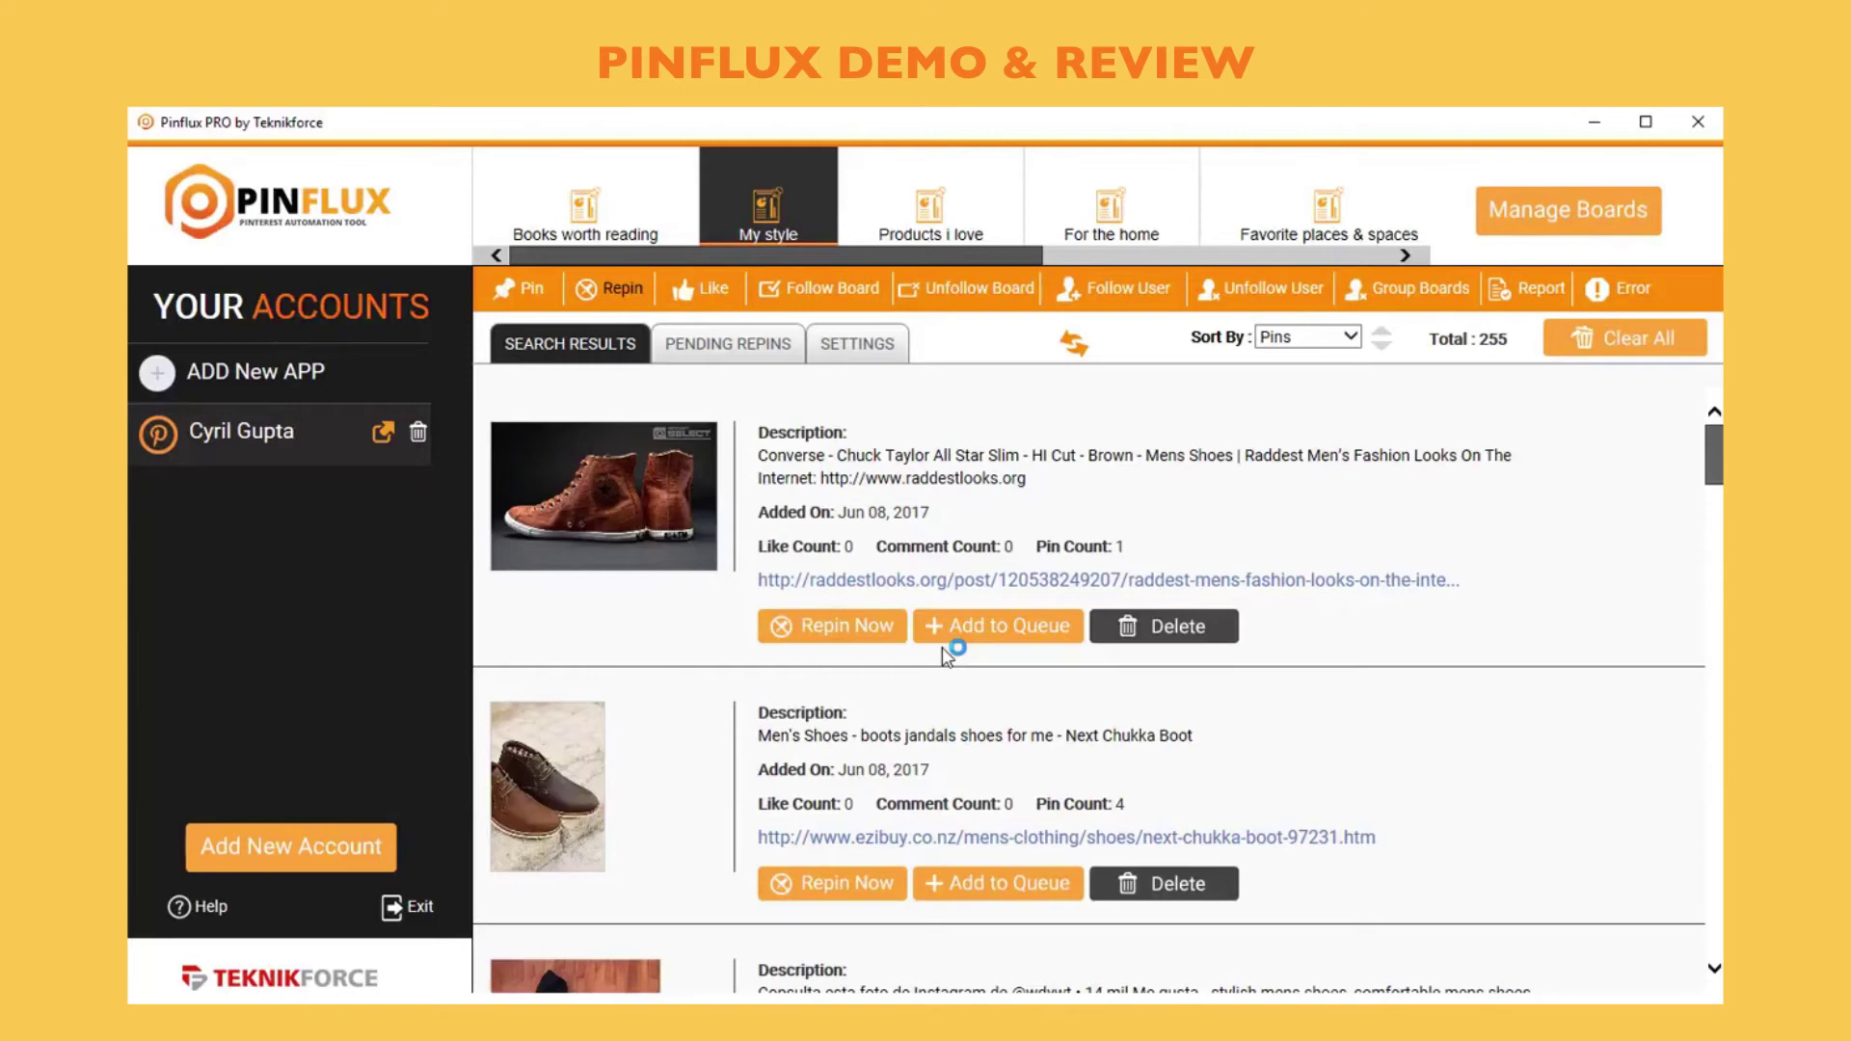
Switch to the Products i love board, then For the home, agreeing to add keywords for each
left_click(930, 208)
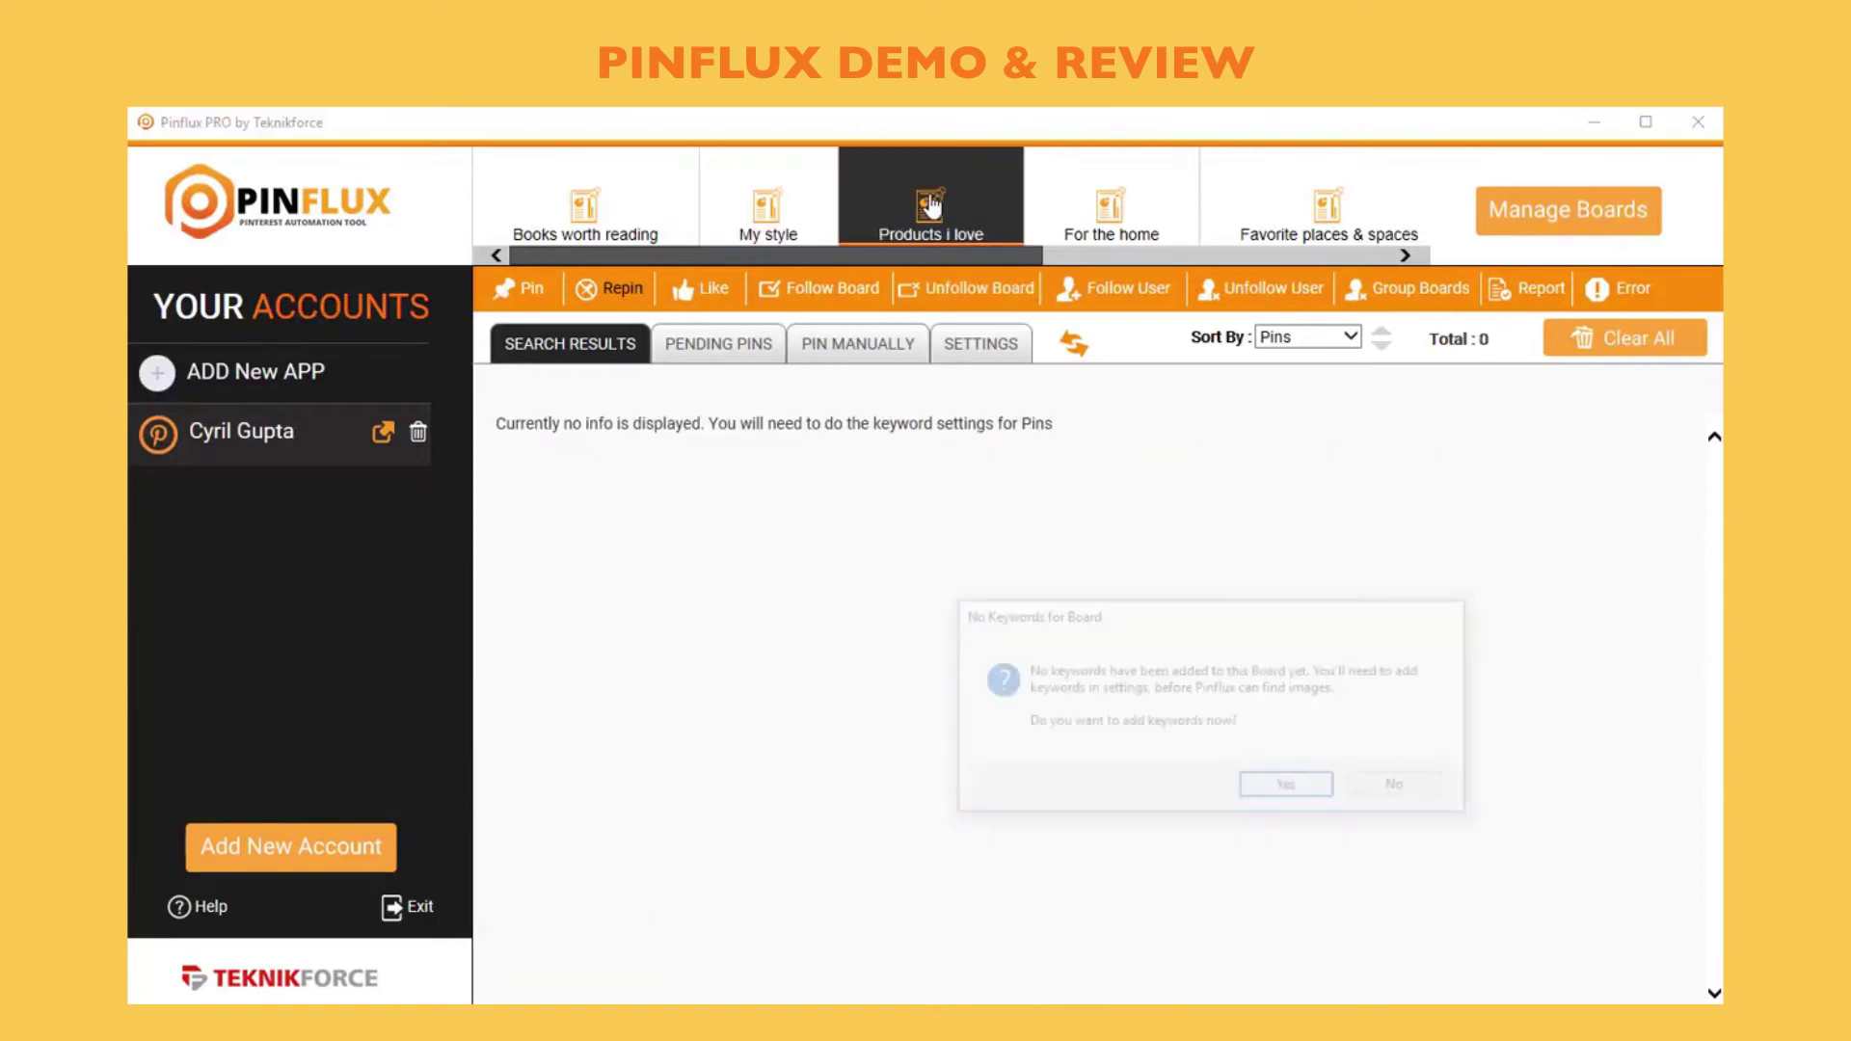
left_click(1315, 793)
left_click(1093, 206)
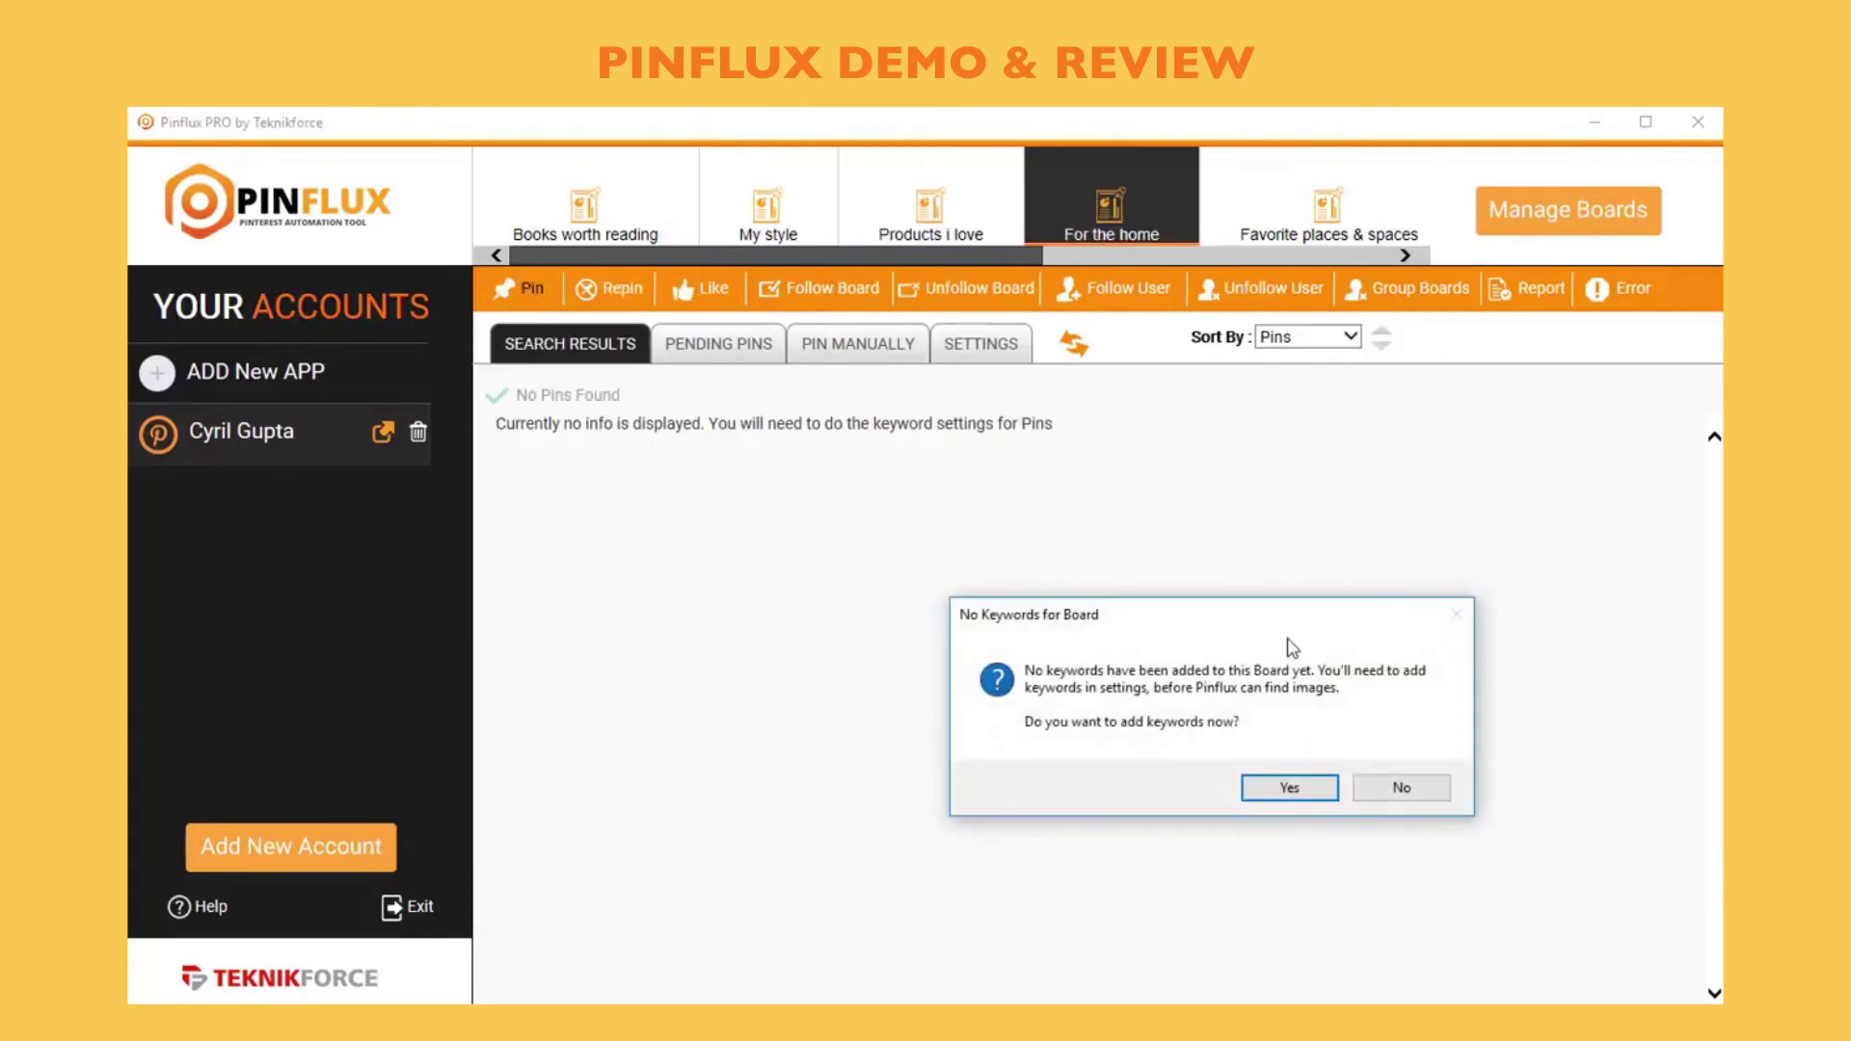
left_click(1299, 797)
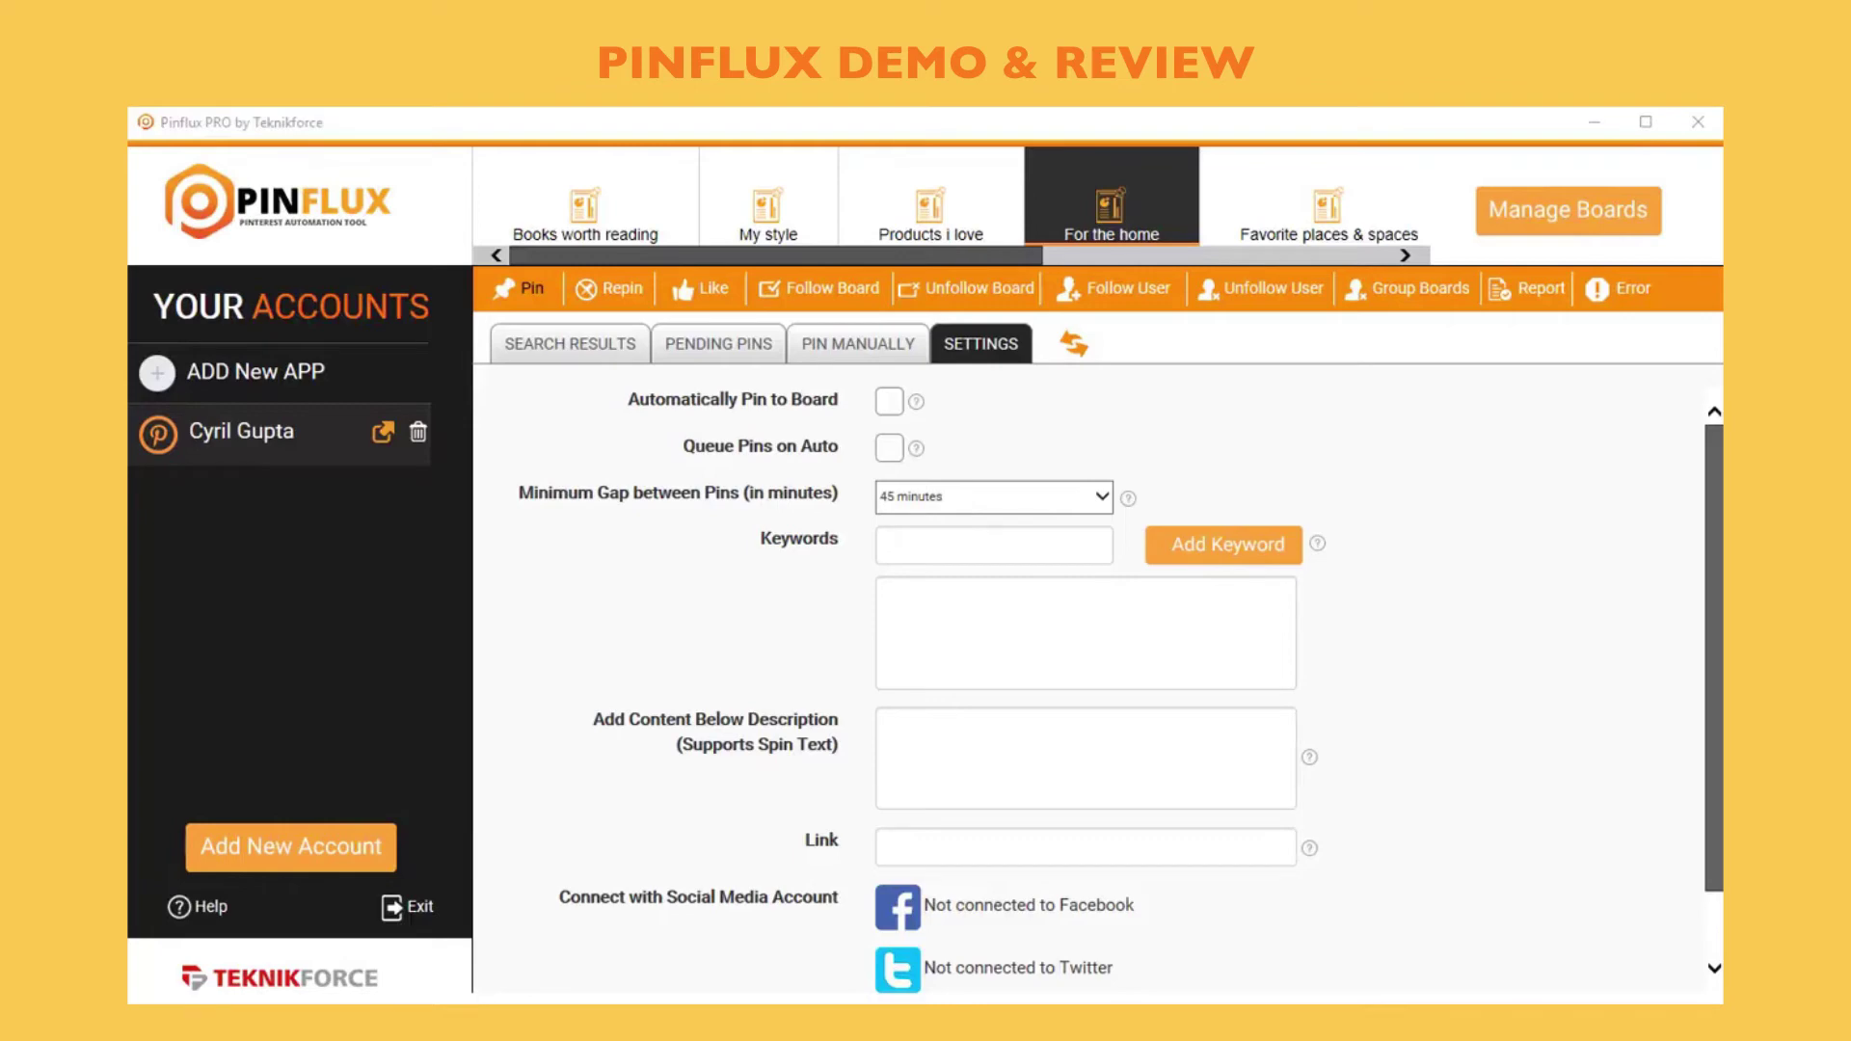
Add 'shoes' to the auto-like keyword list in the liking settings
left_click(694, 295)
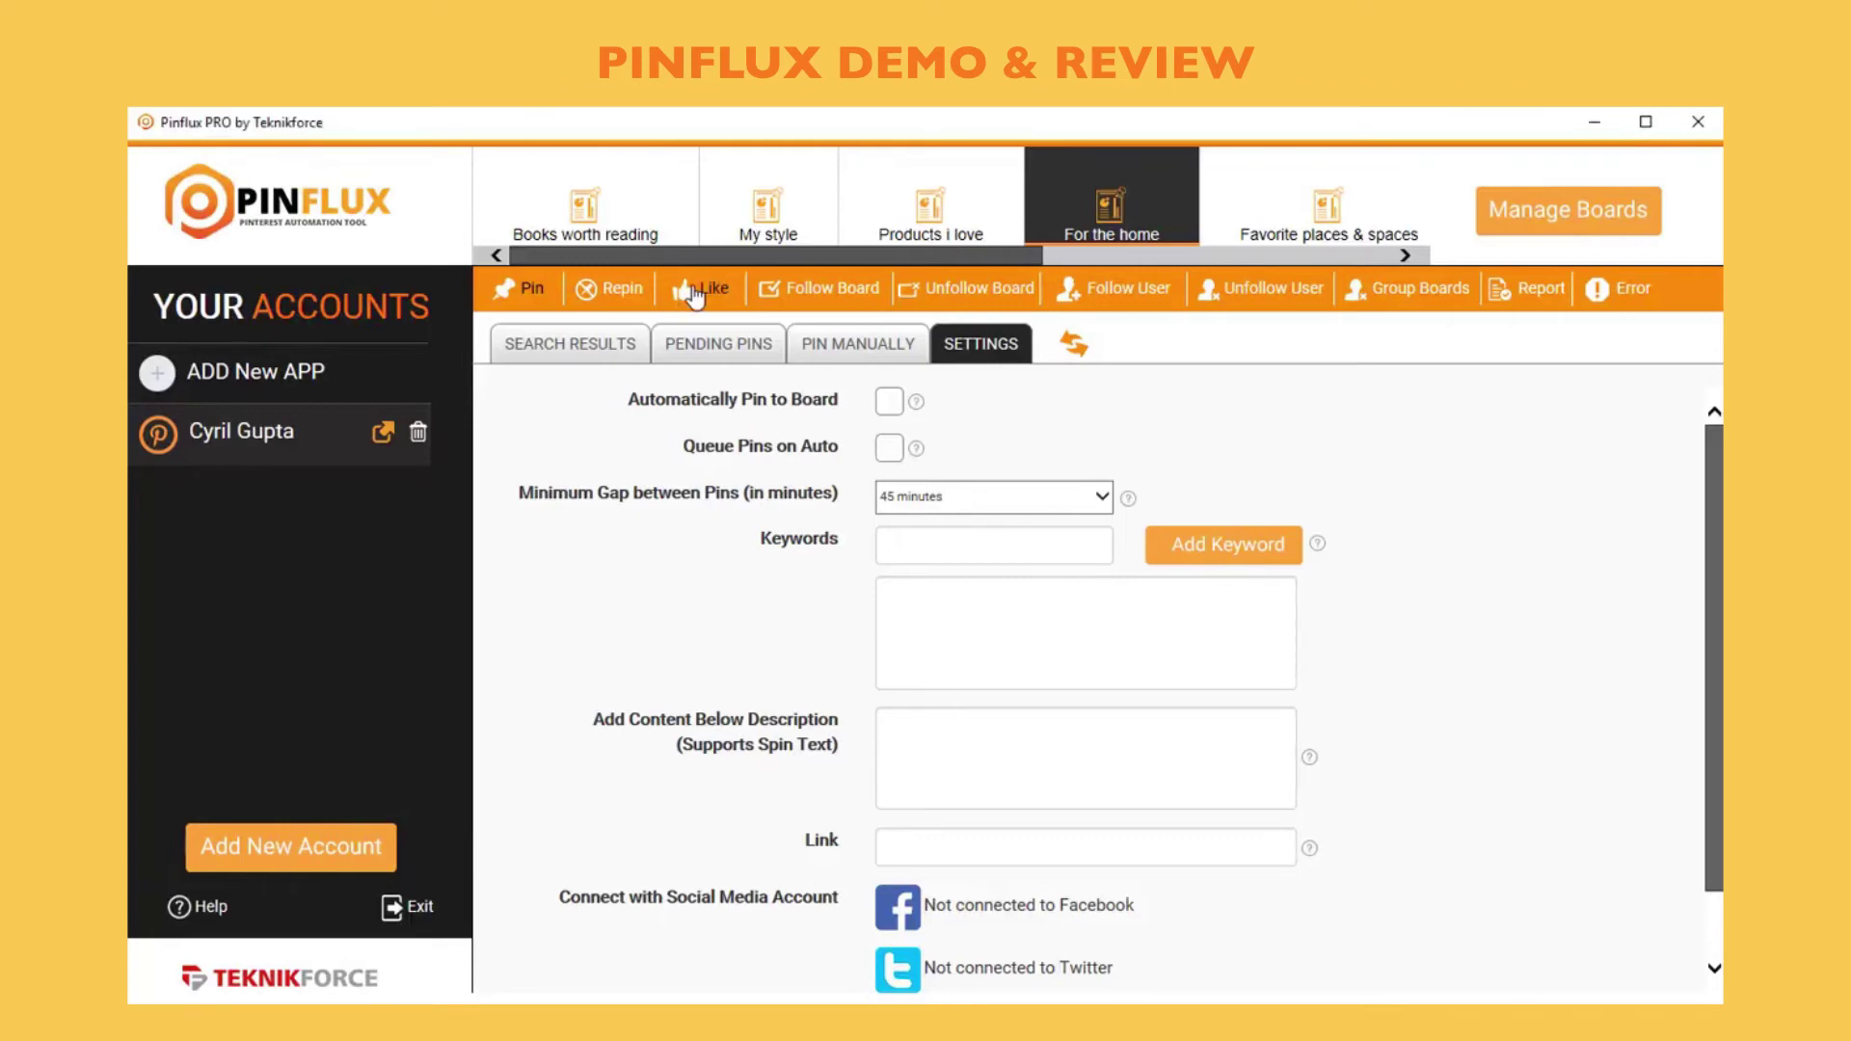
left_click(694, 295)
left_click(723, 344)
left_click(815, 344)
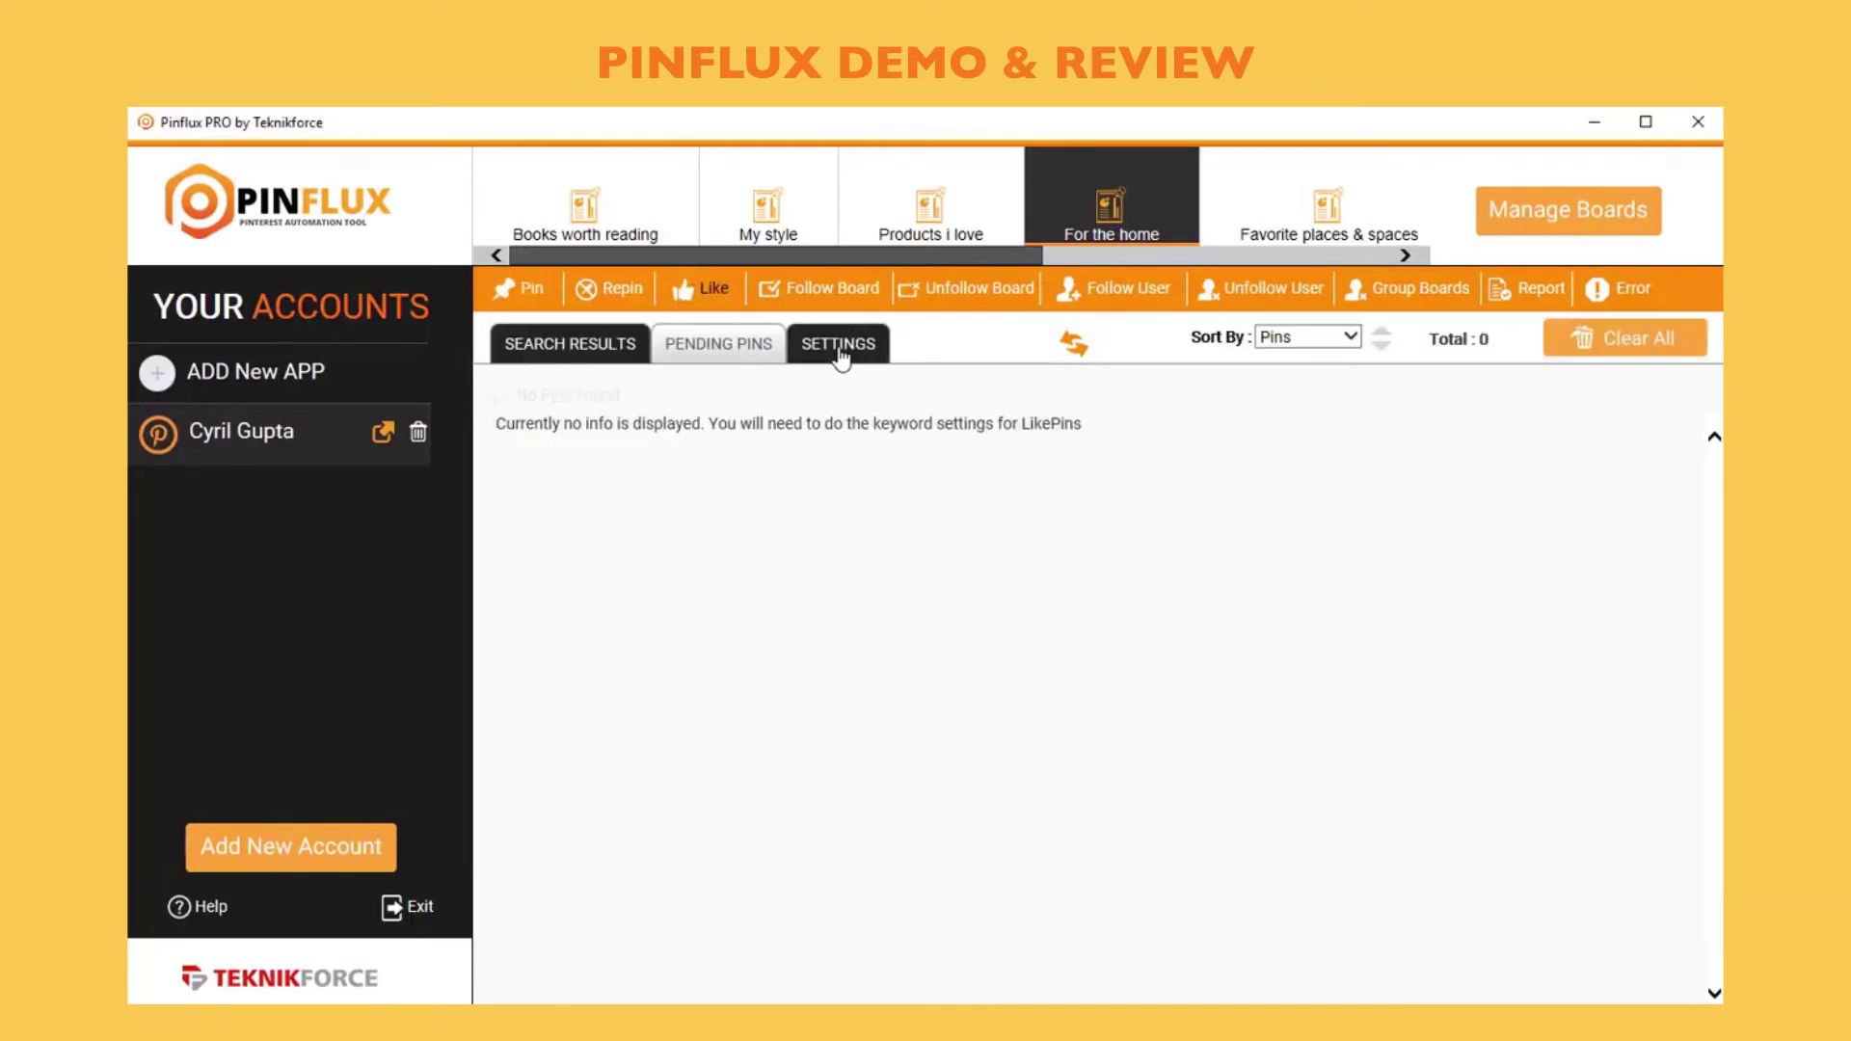
left_click(1013, 547)
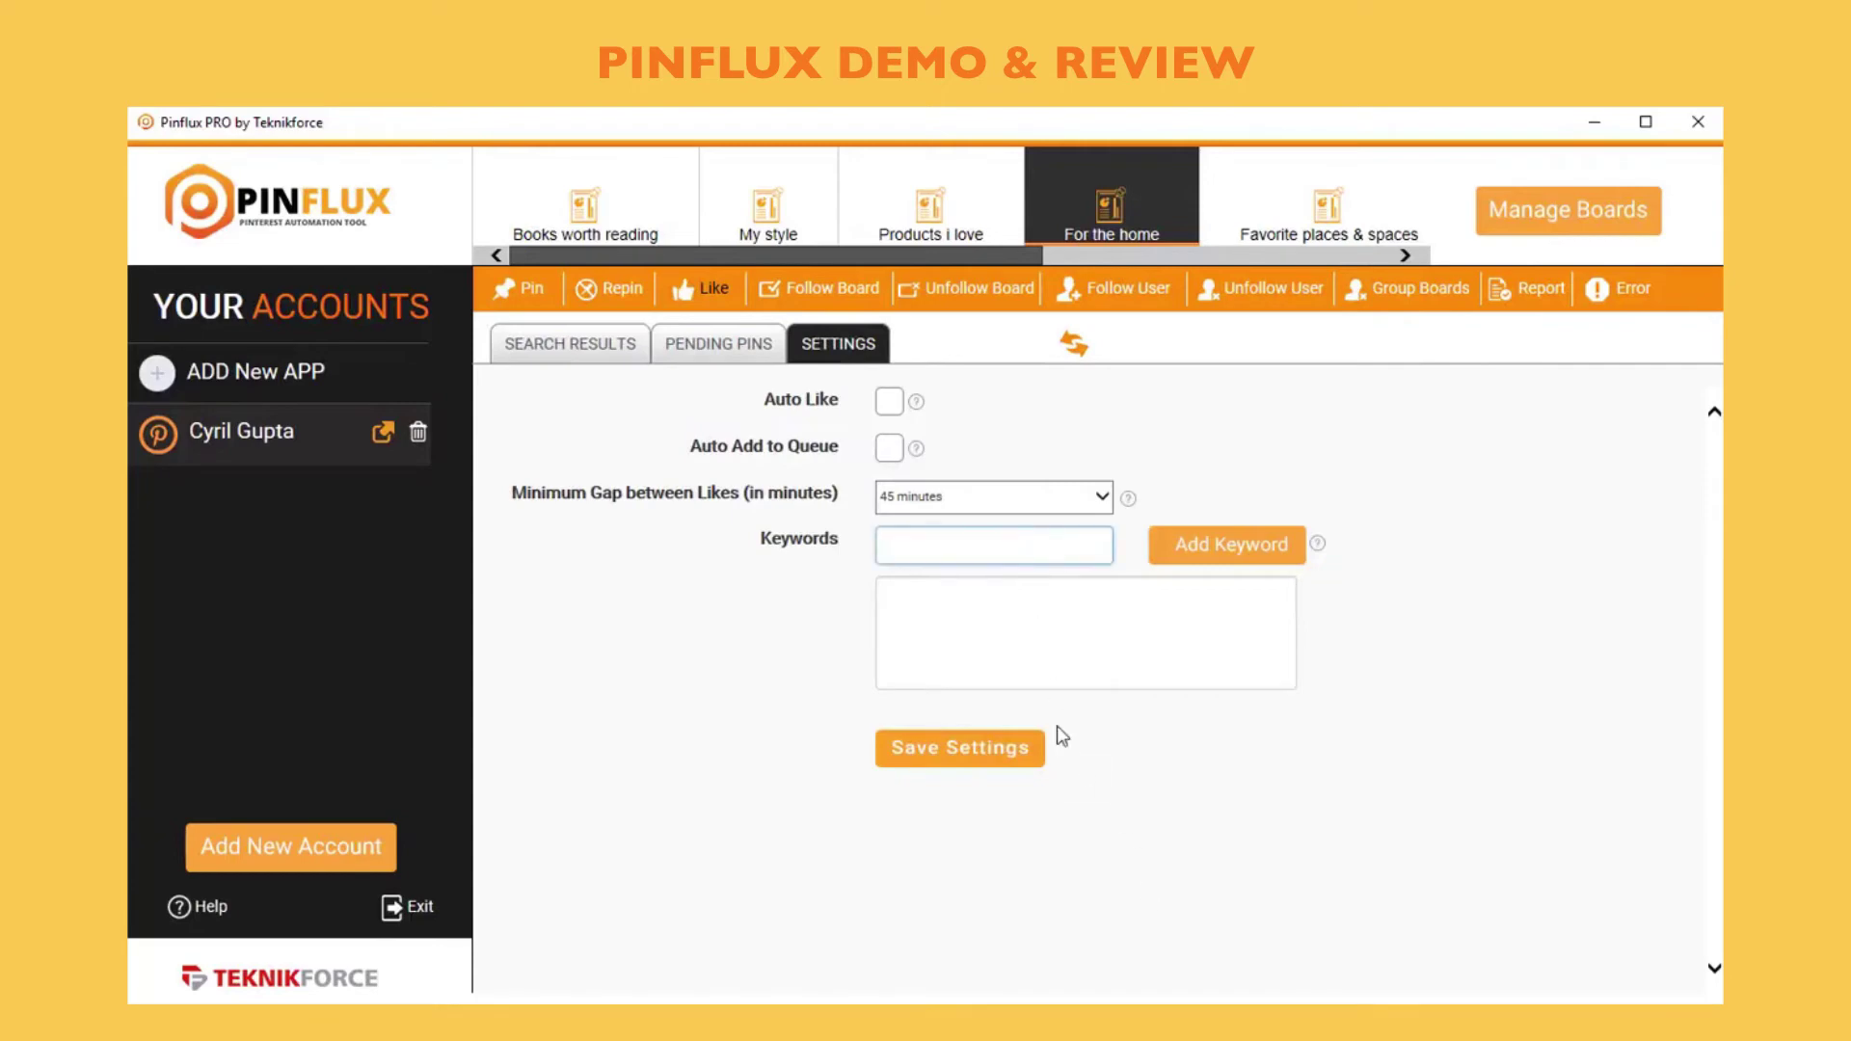
type("shoes")
left_click(1016, 741)
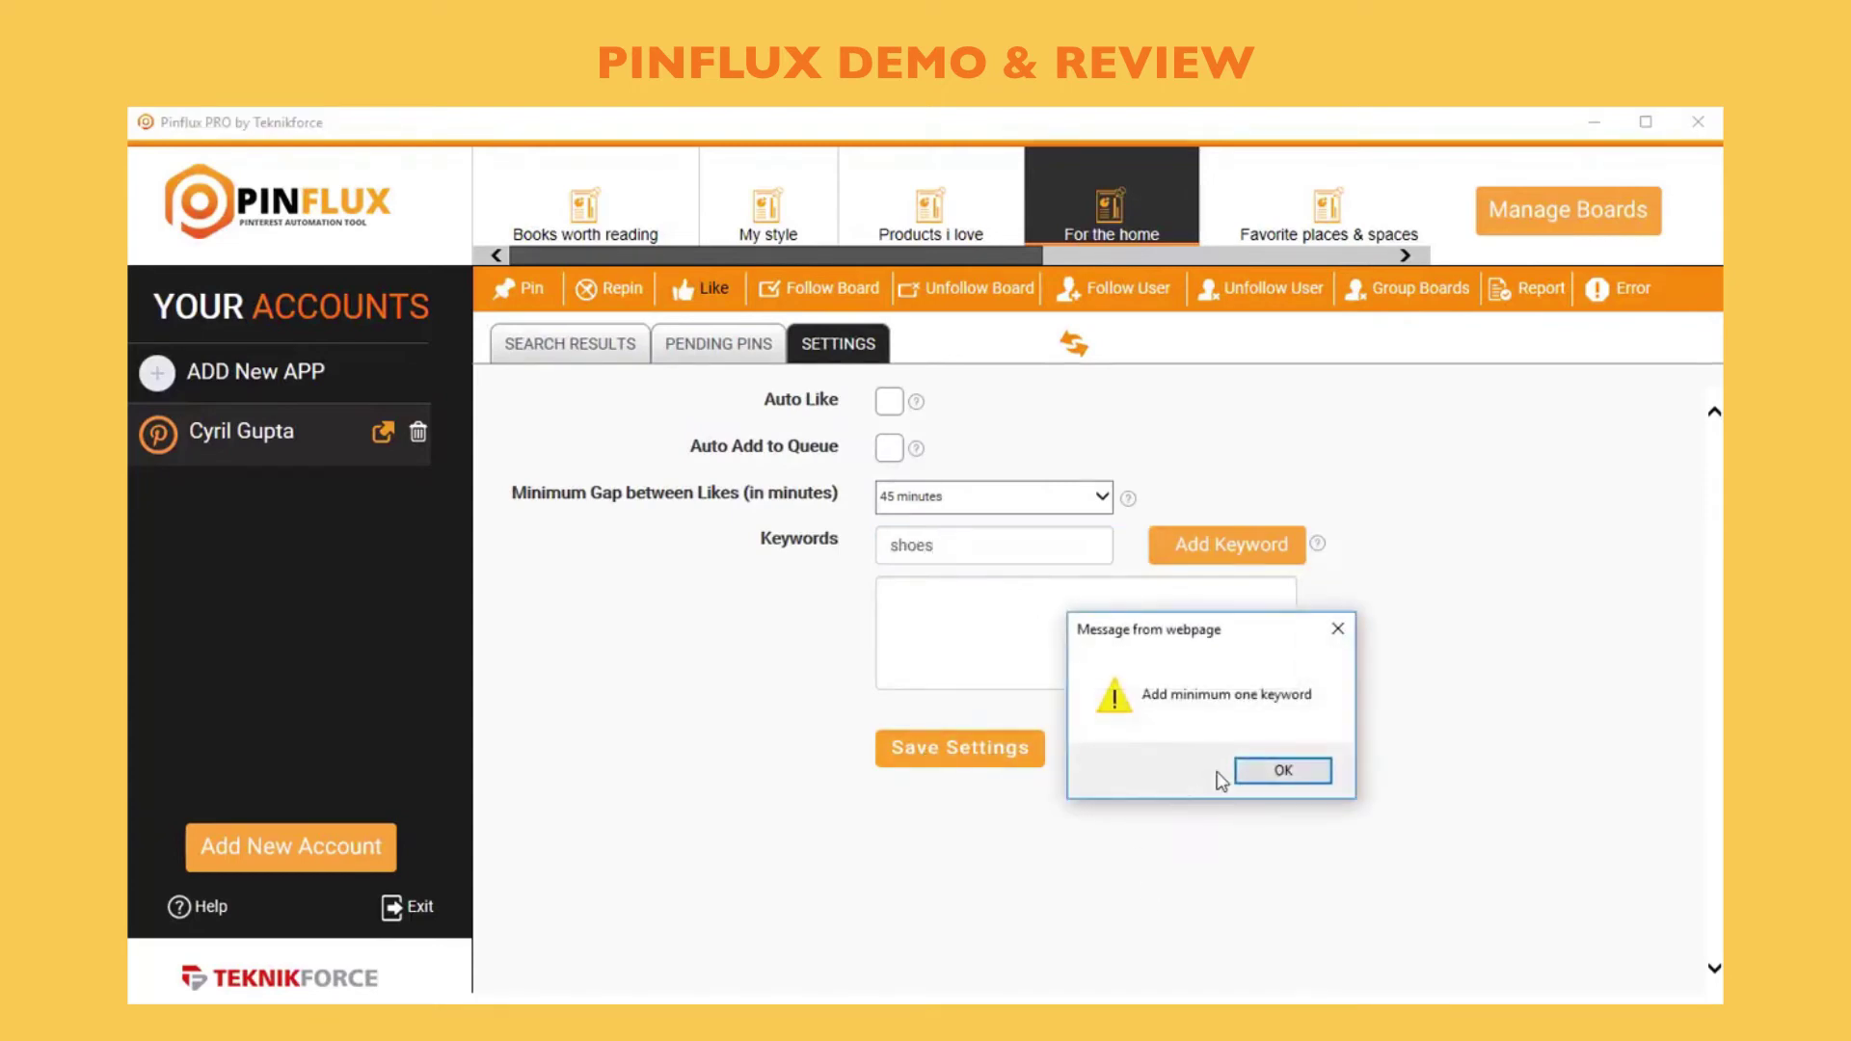
left_click(1258, 772)
left_click(1246, 552)
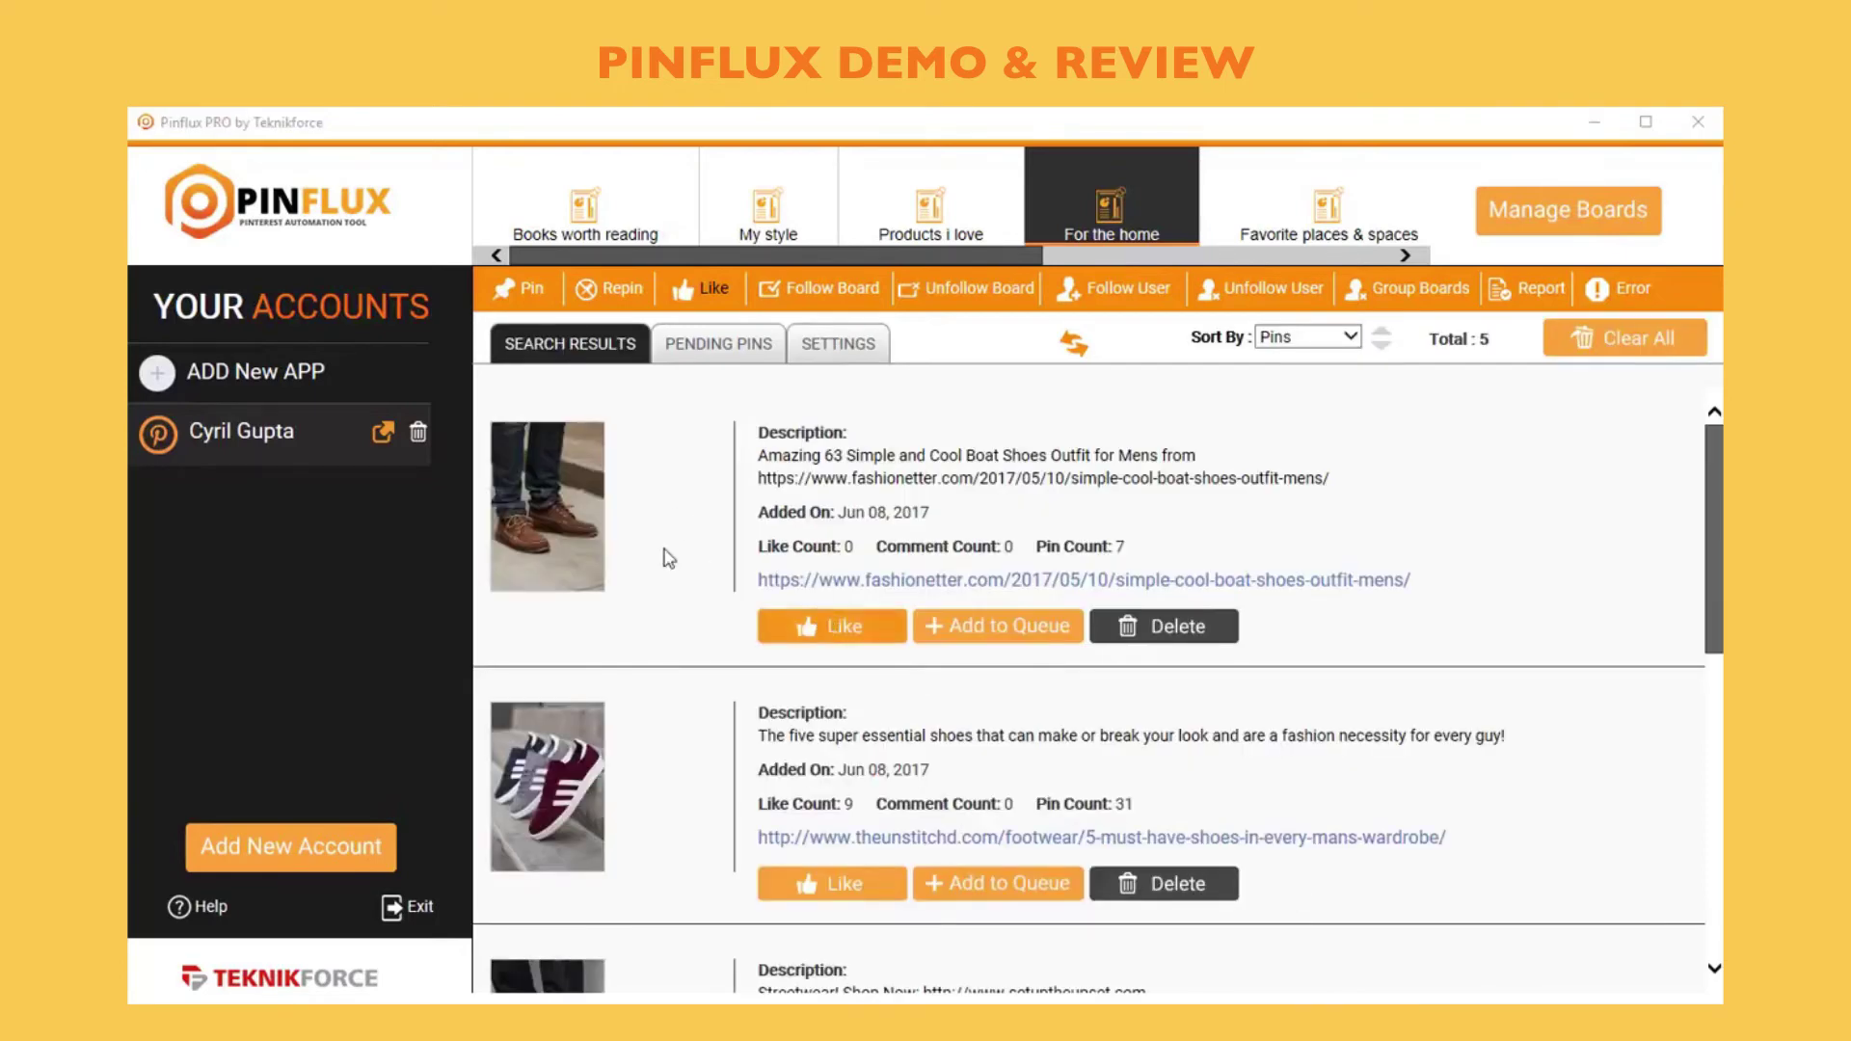
Open the Follow Board automation for For the home, which shows 0 results
scroll(802, 590, "down", 5)
scroll(771, 588, "up", 4)
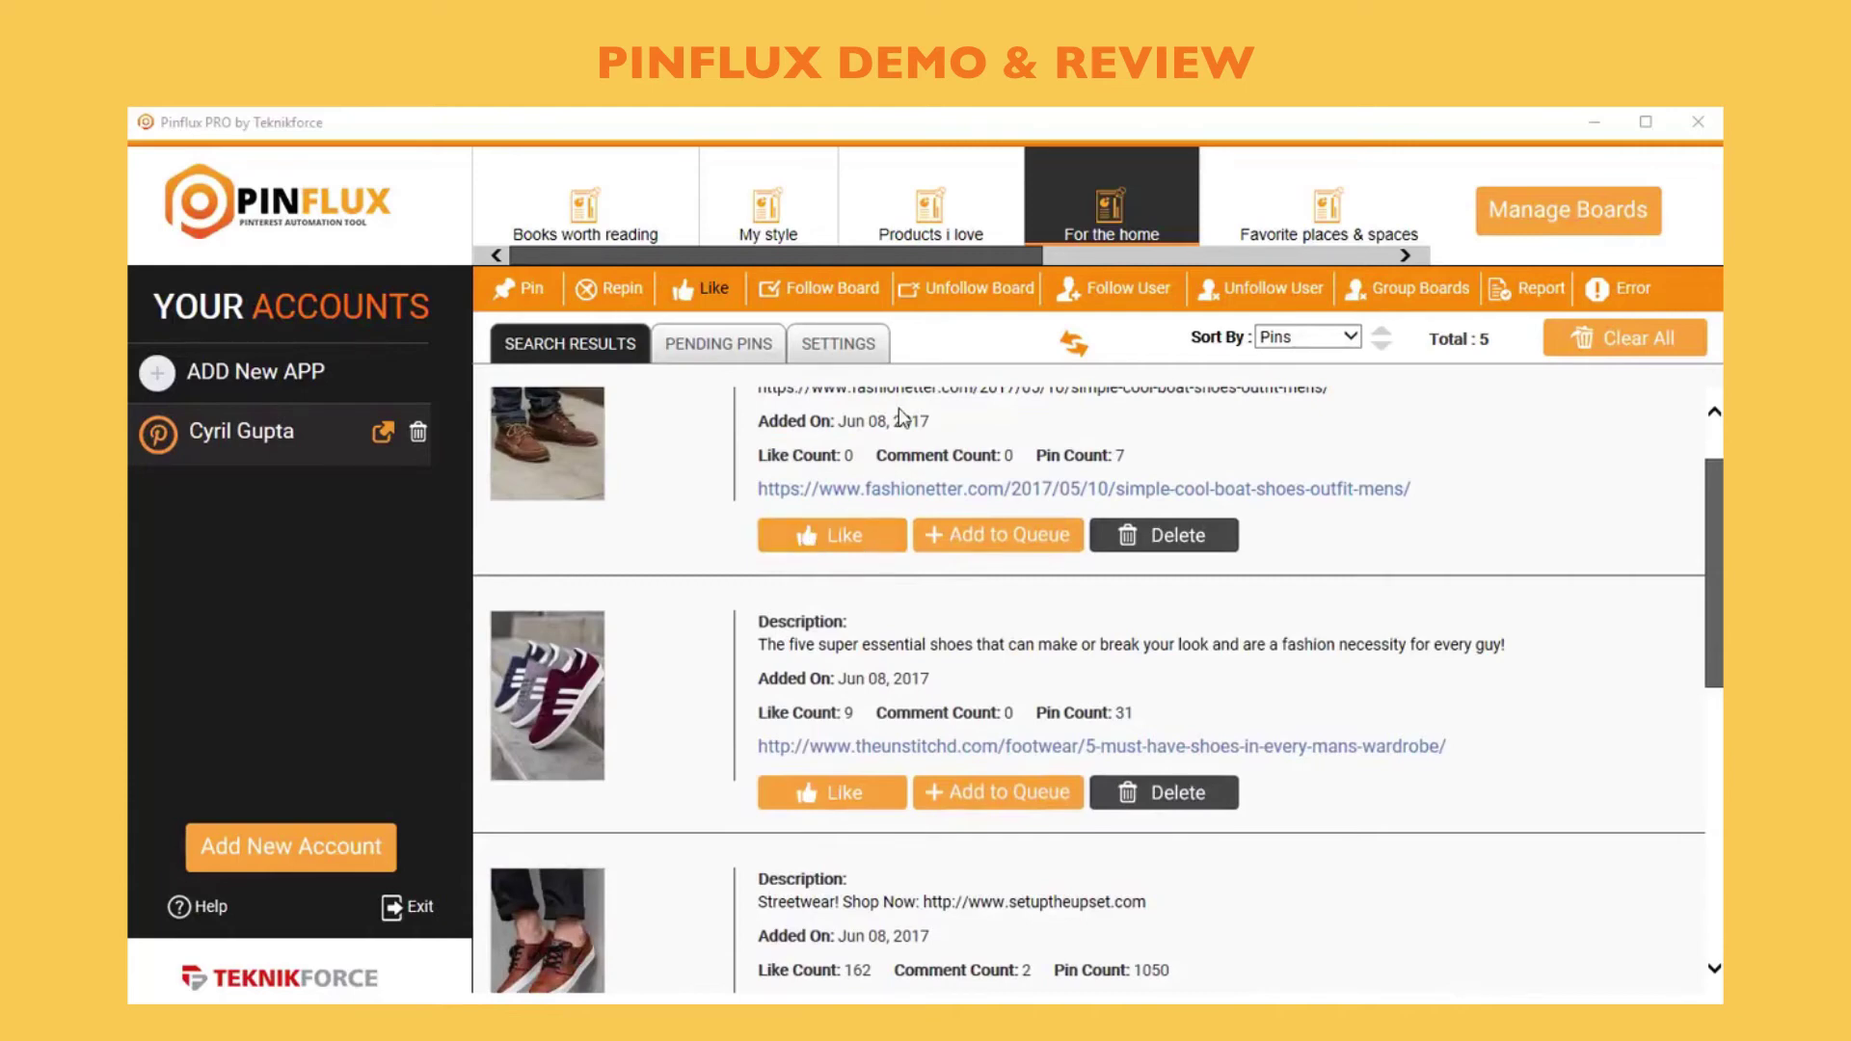
left_click(872, 303)
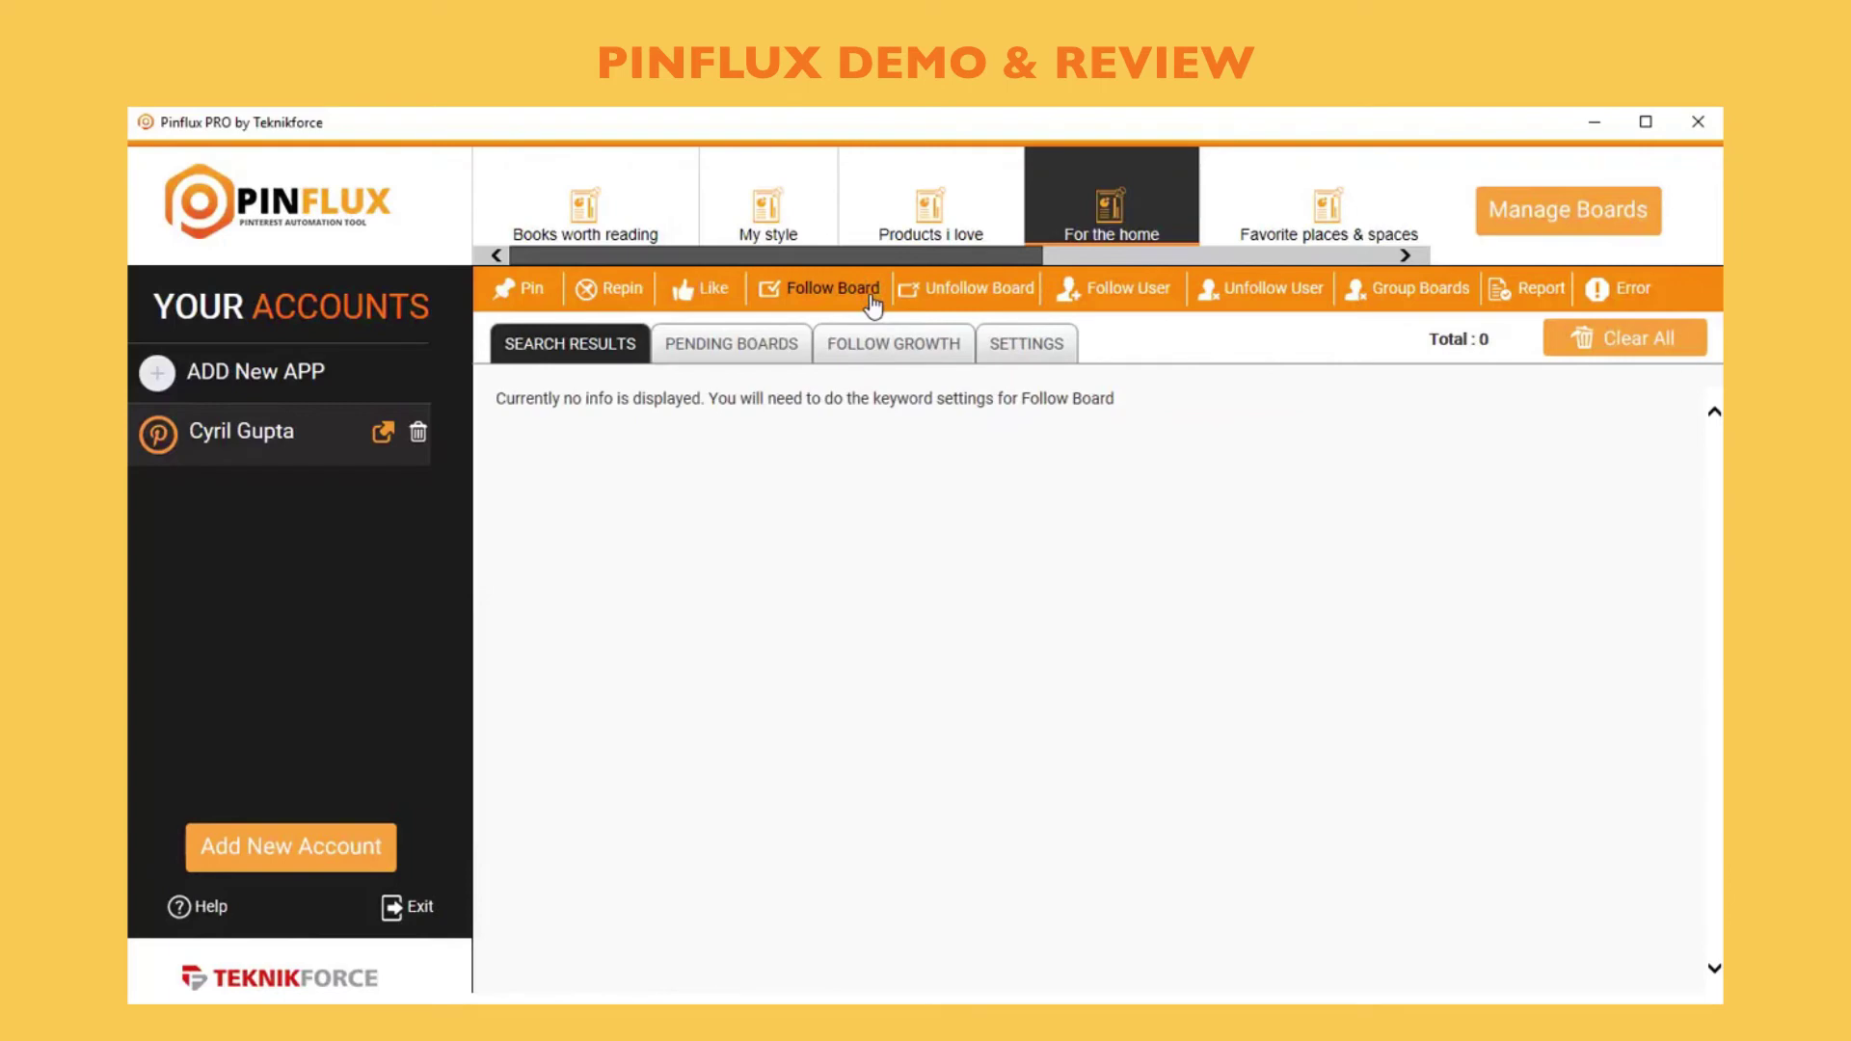
Enable Auto Follow with a 45-minute minimum gap, then list followed boards showing Festive Board
left_click(1000, 344)
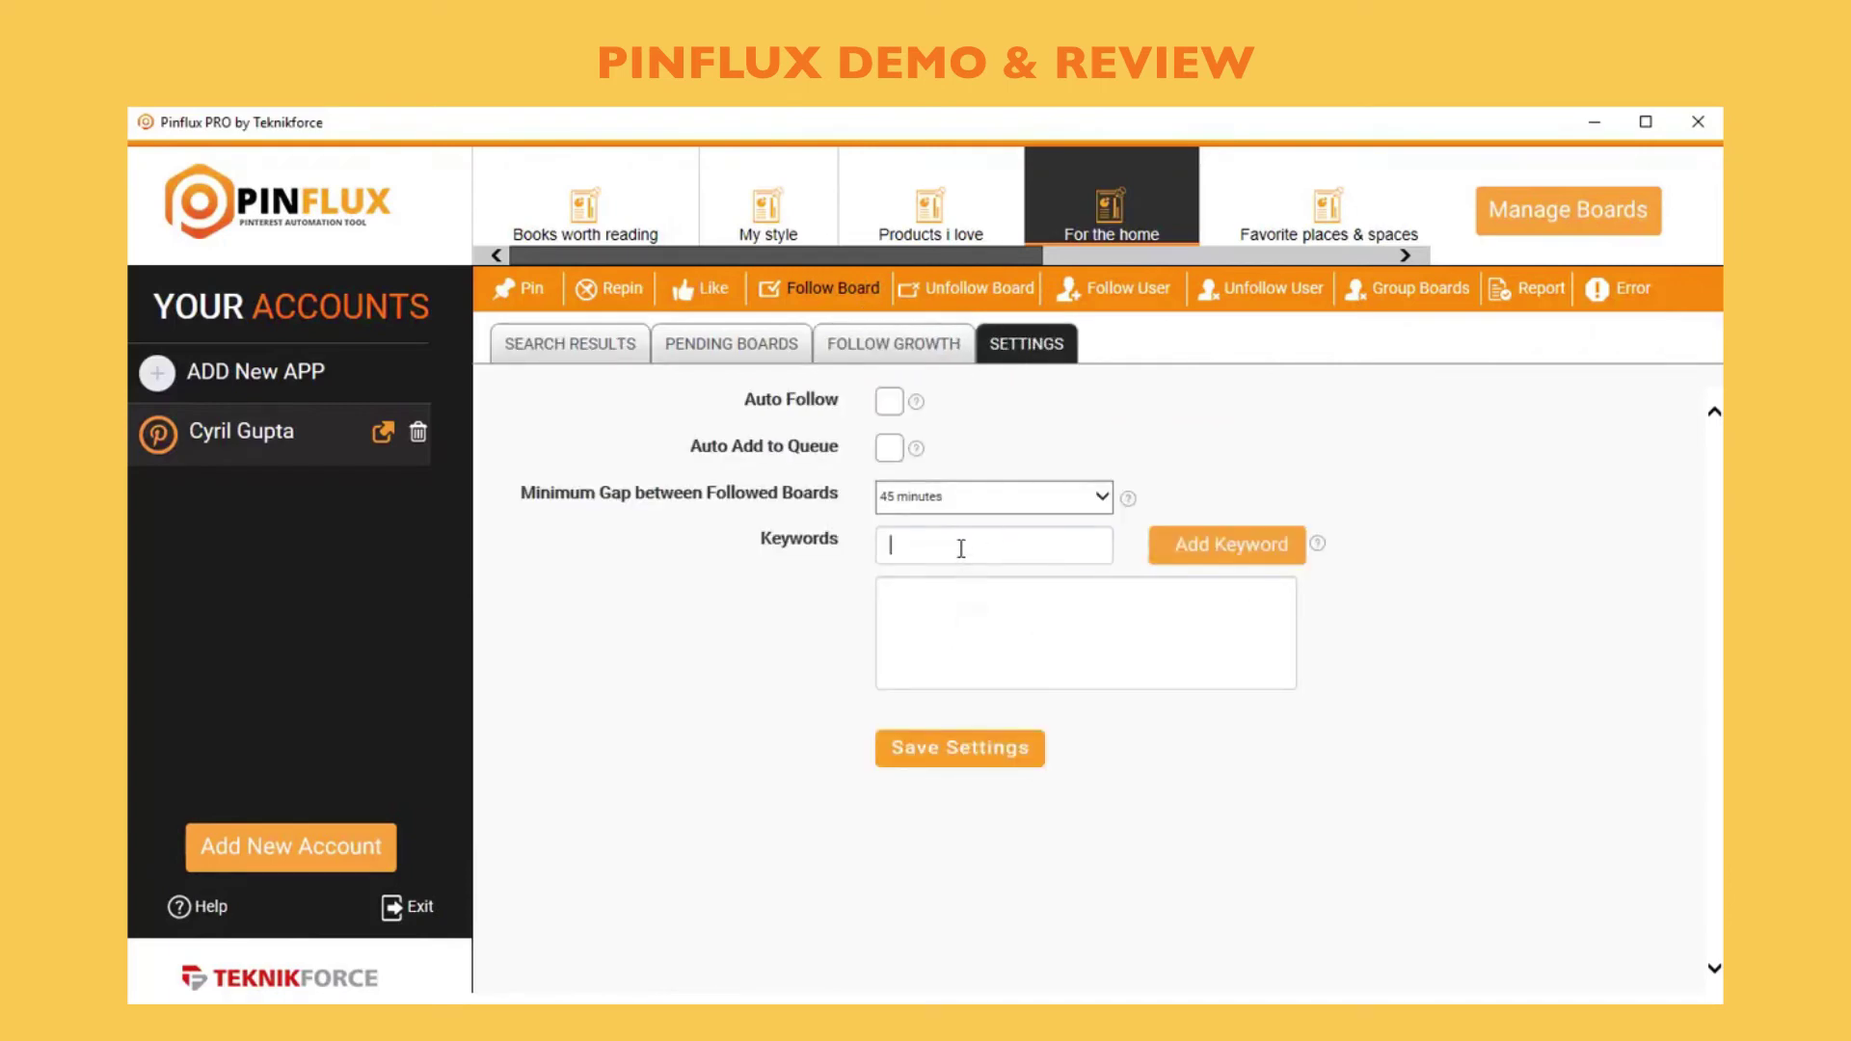
left_click(602, 342)
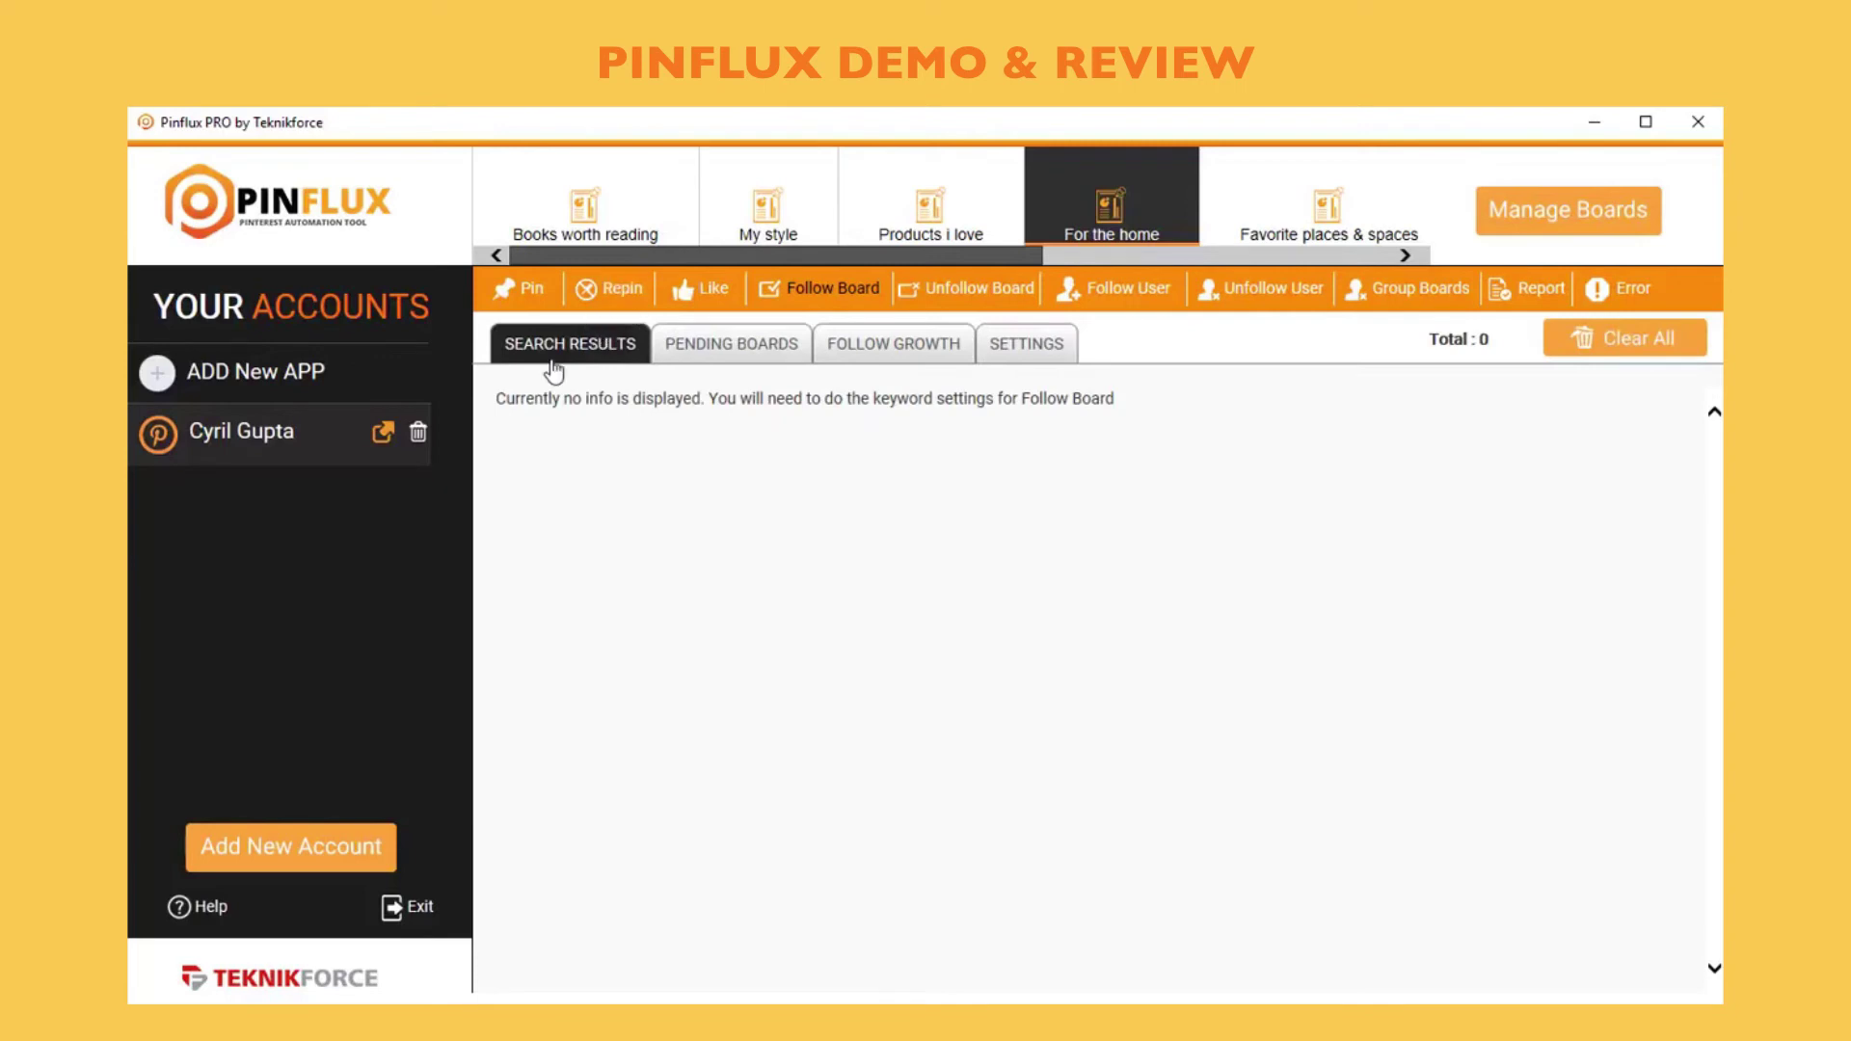
left_click(1065, 347)
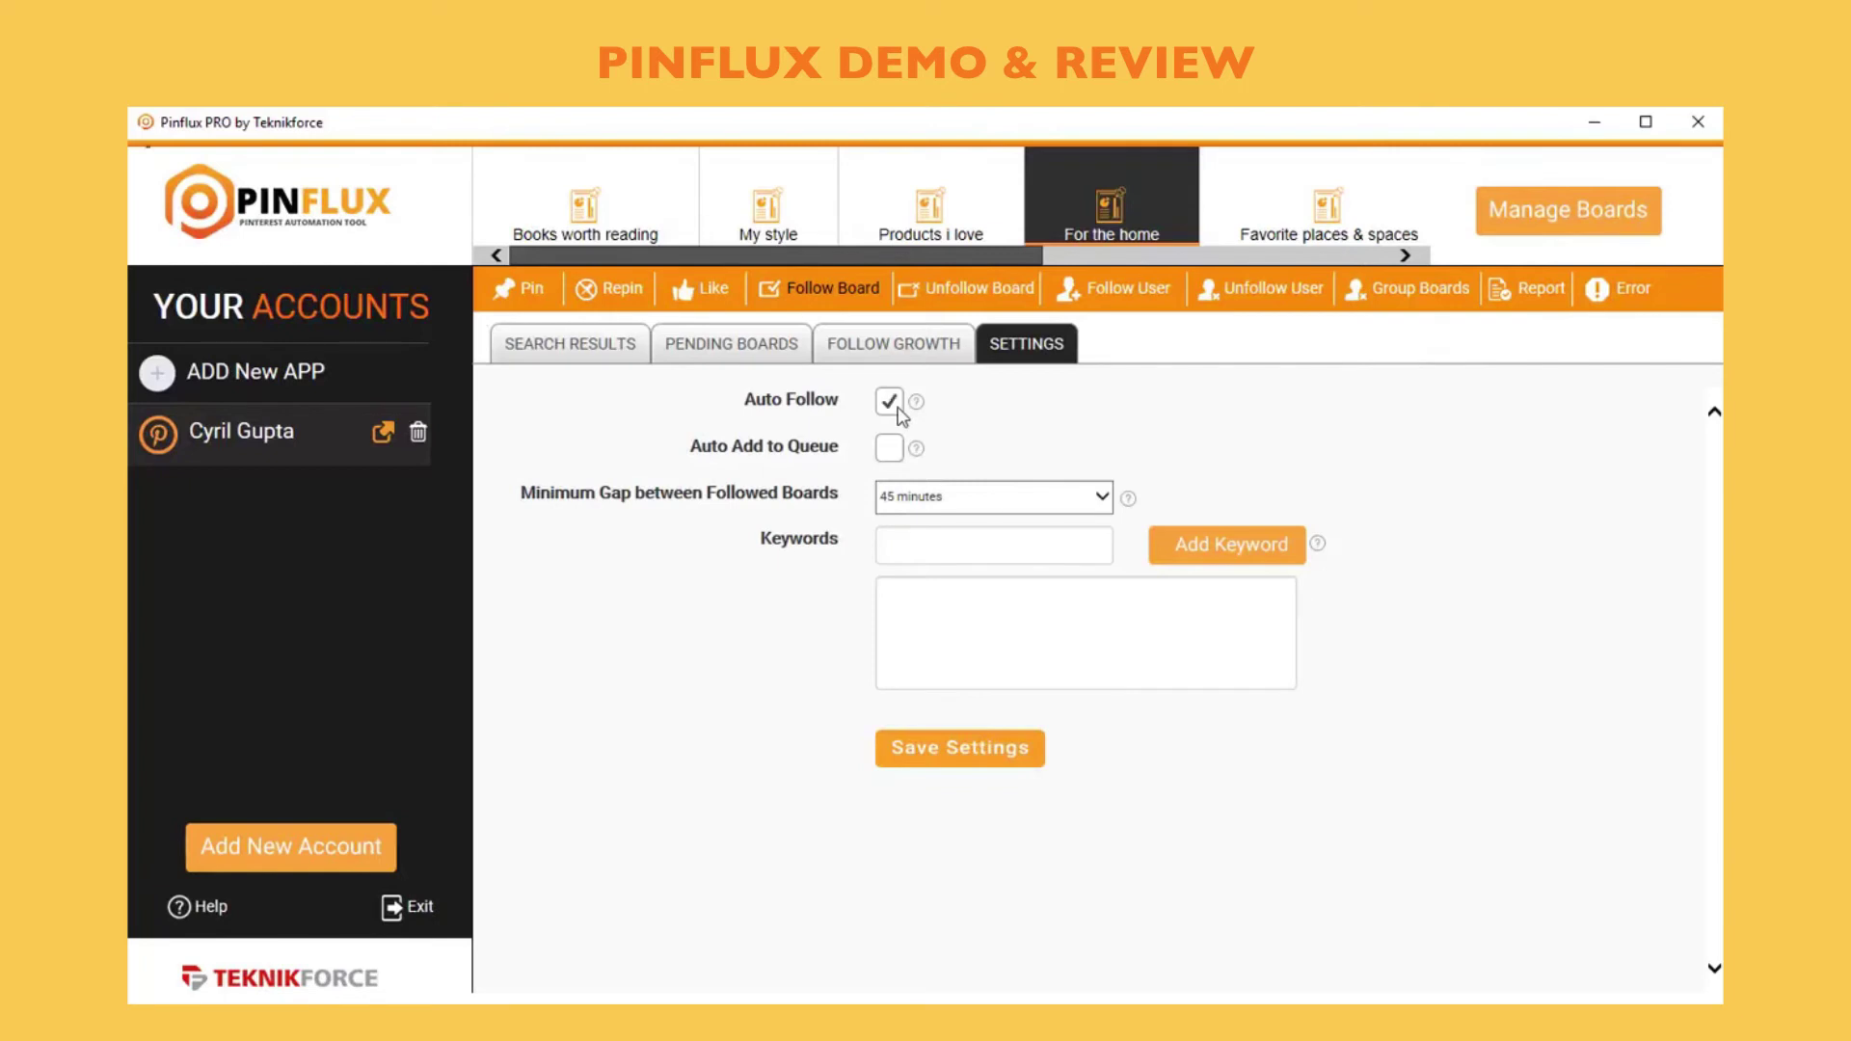
left_click(951, 509)
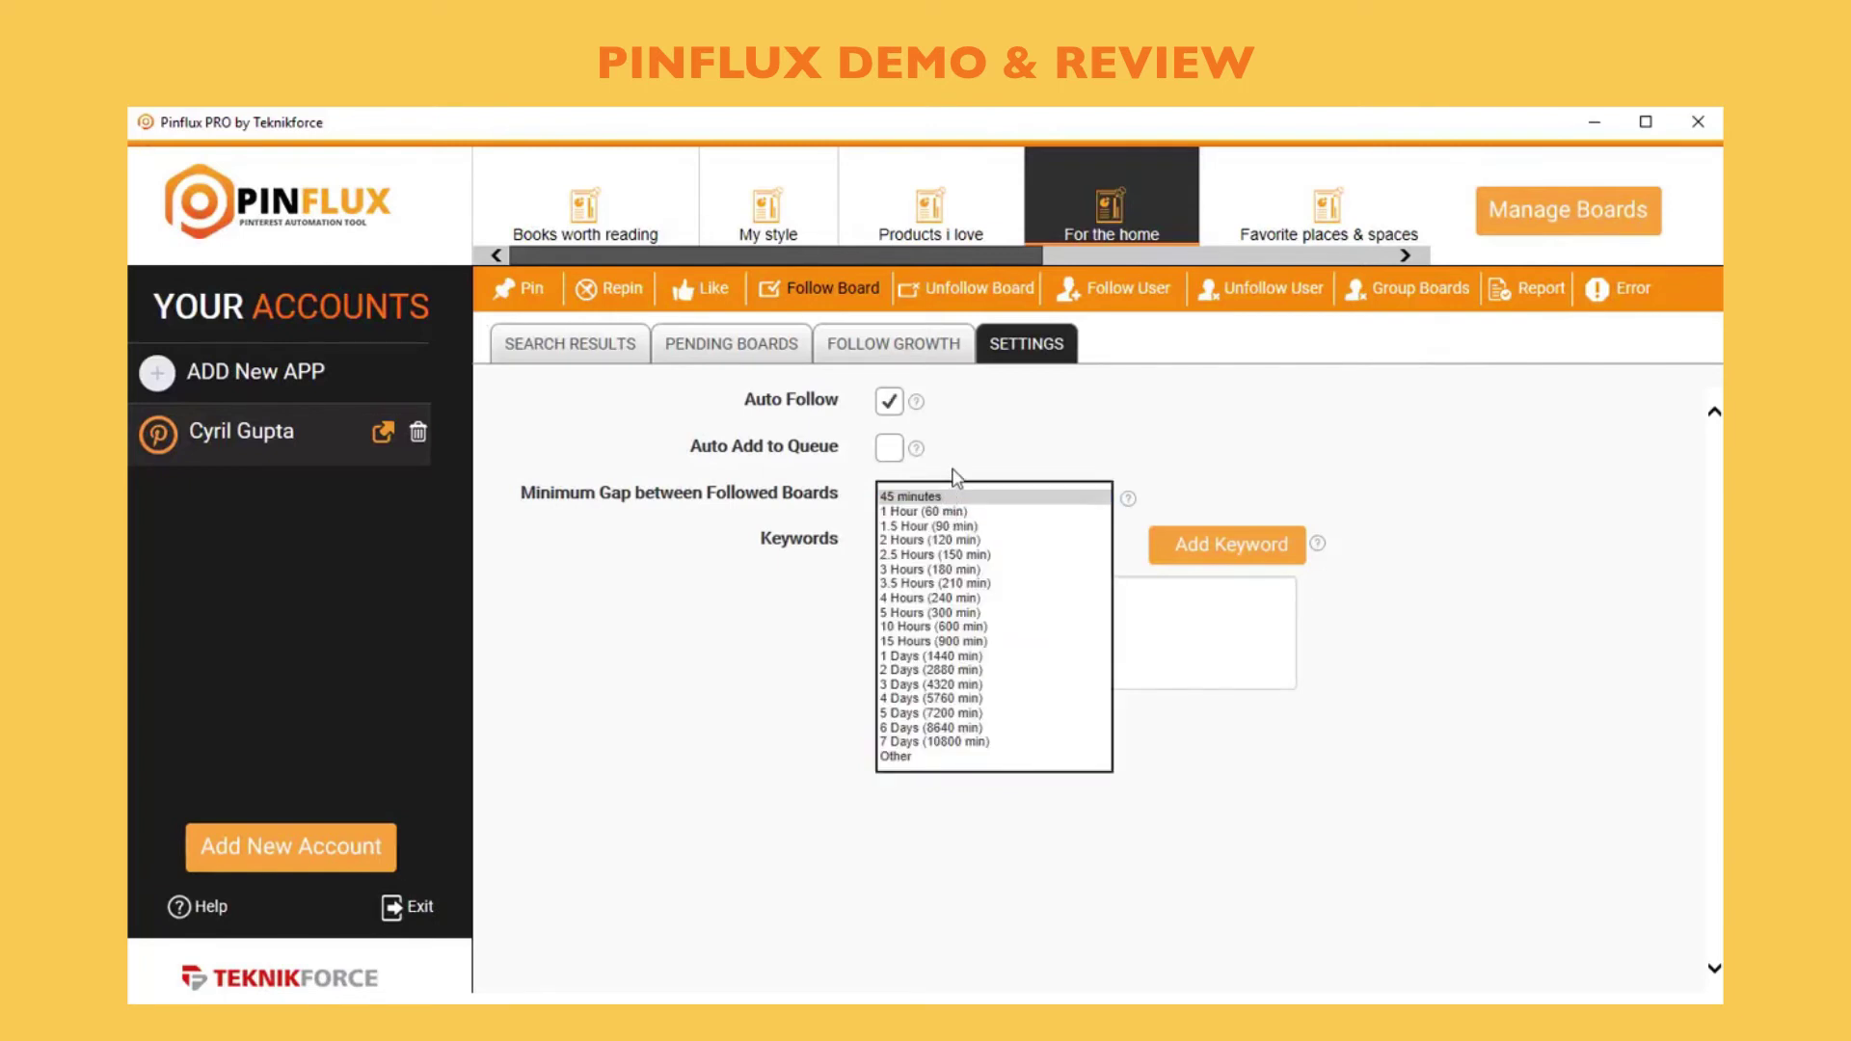
left_click(955, 475)
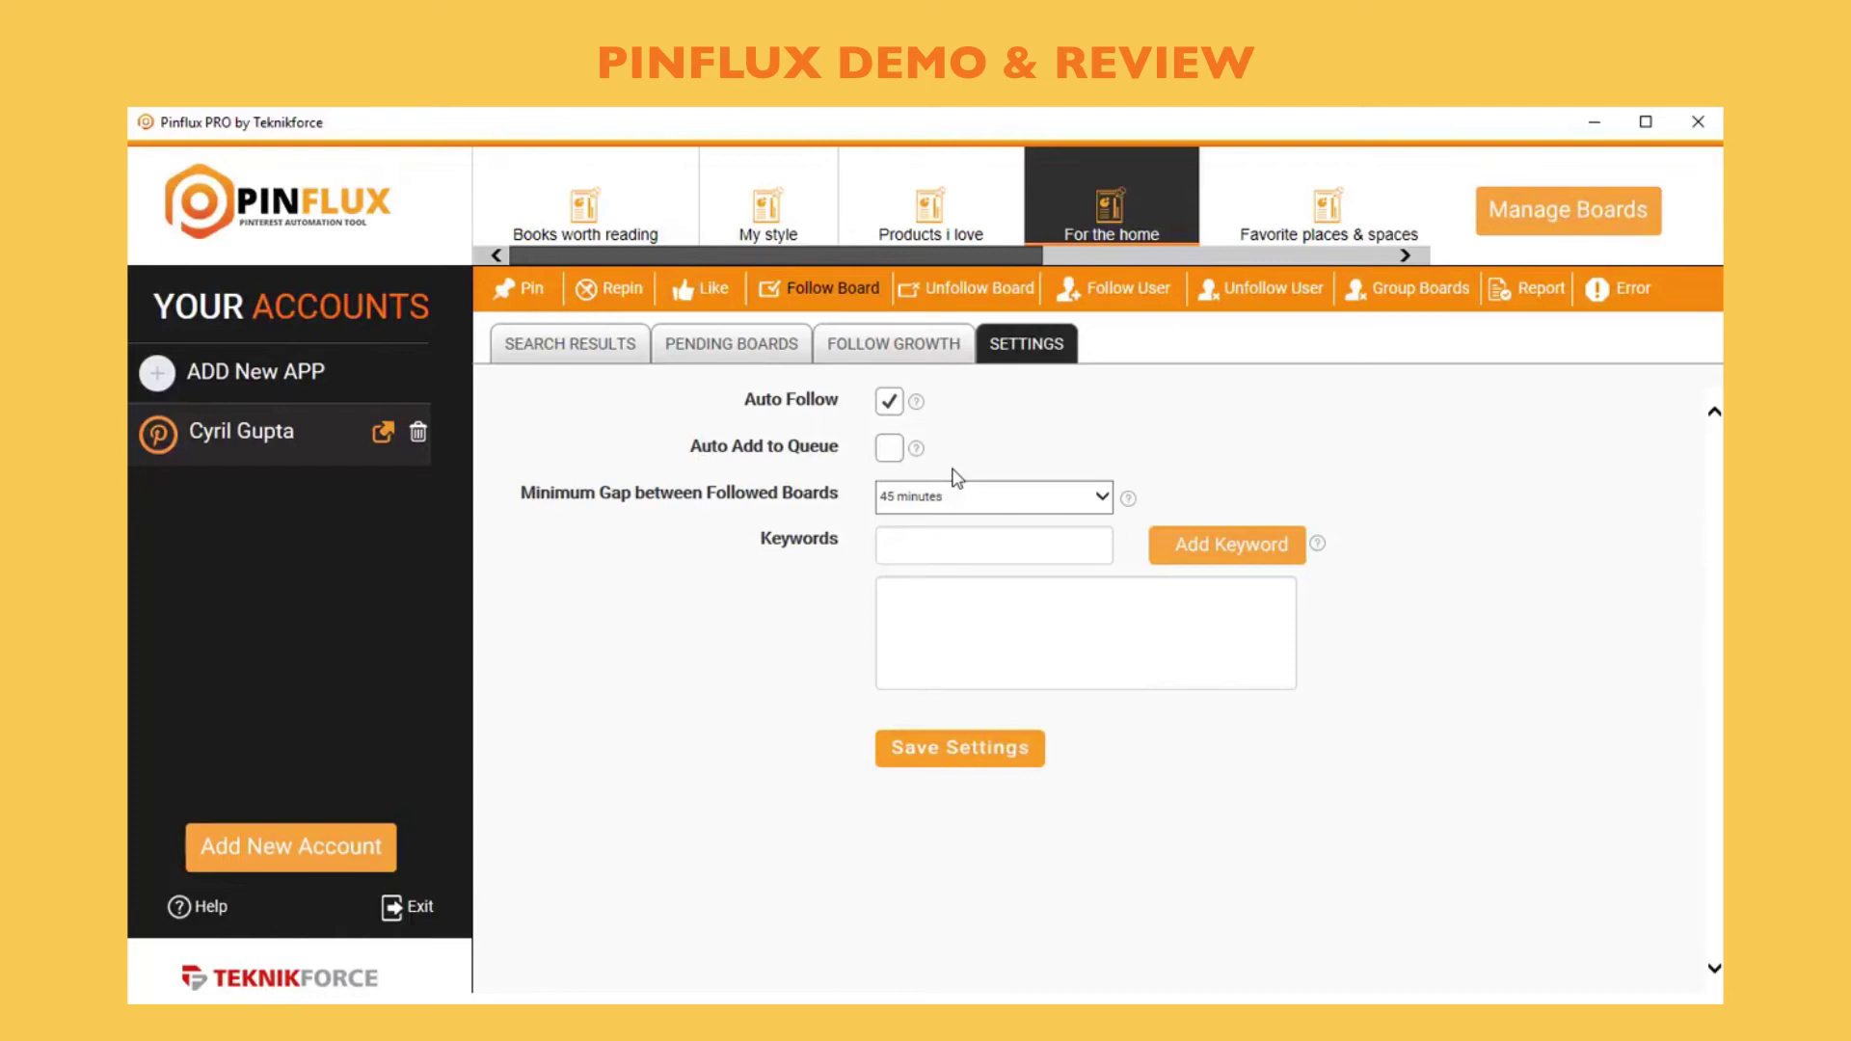
left_click(1012, 307)
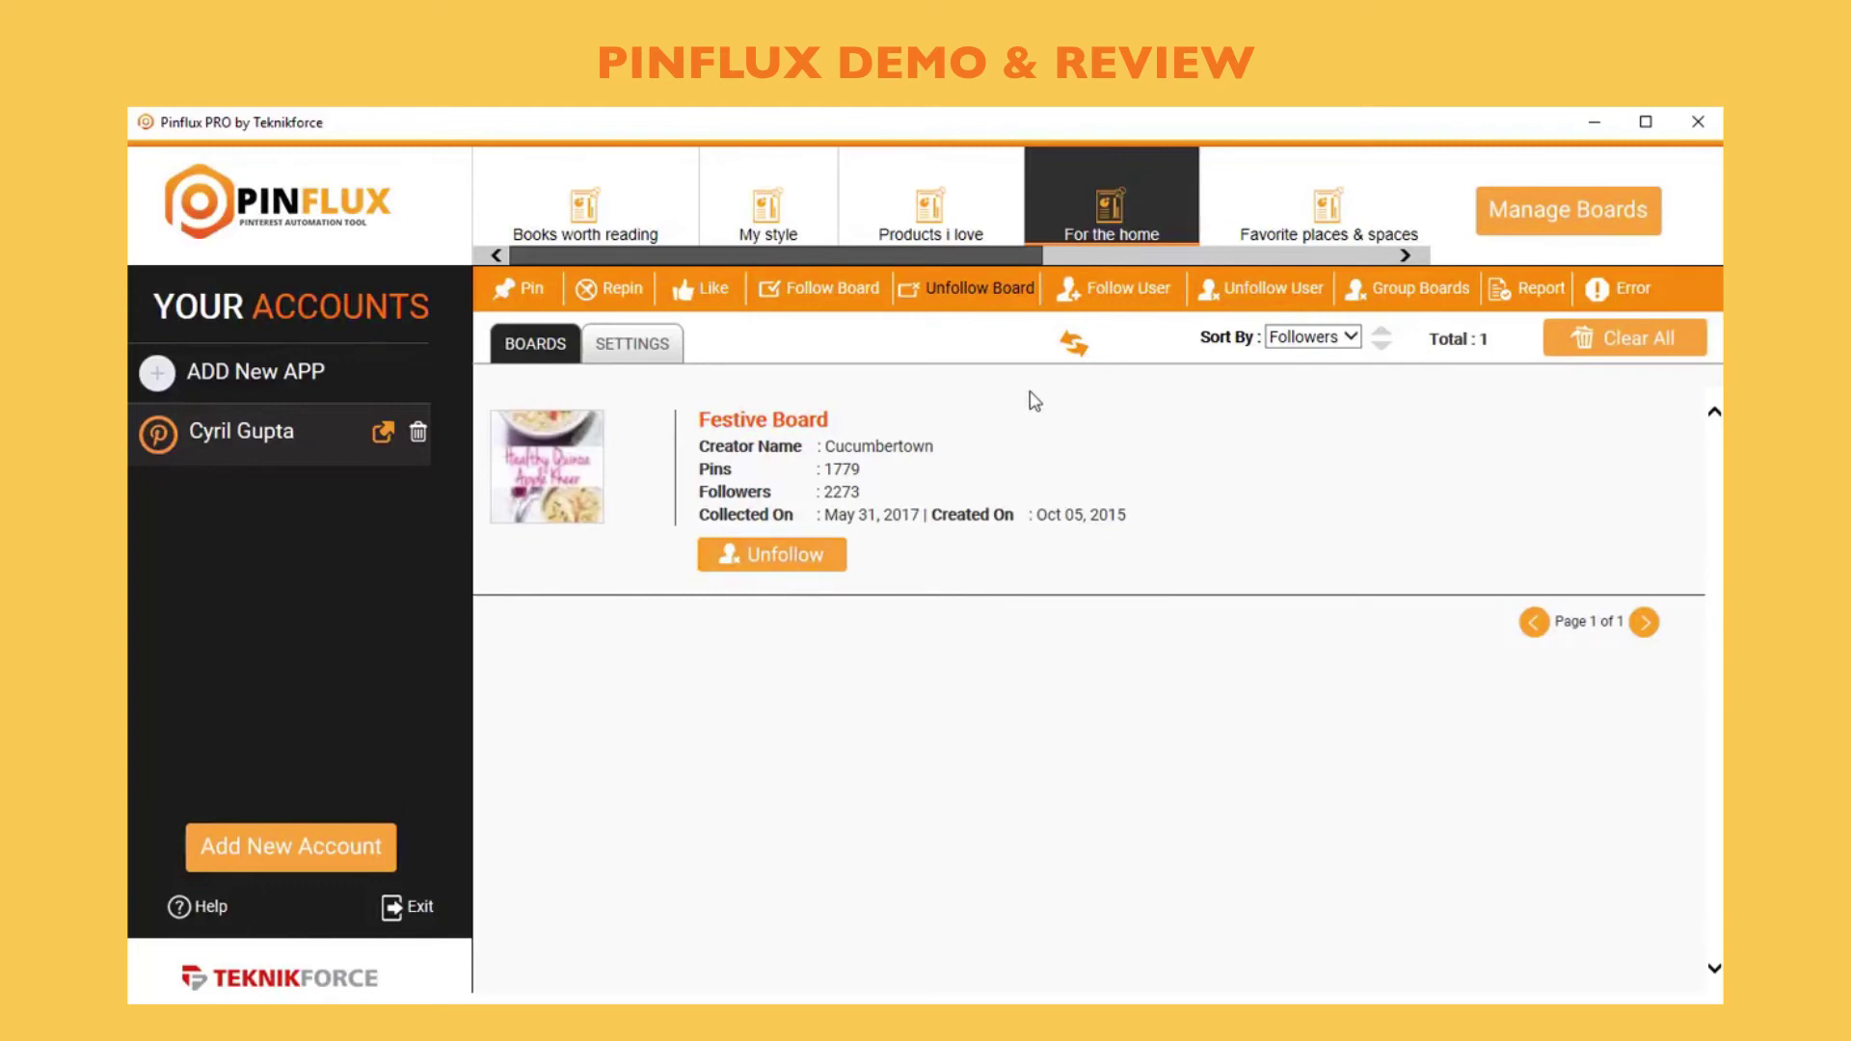
Check the 23 followed users under Unfollow User, then bring up the Group Boards finder
left_click(1094, 294)
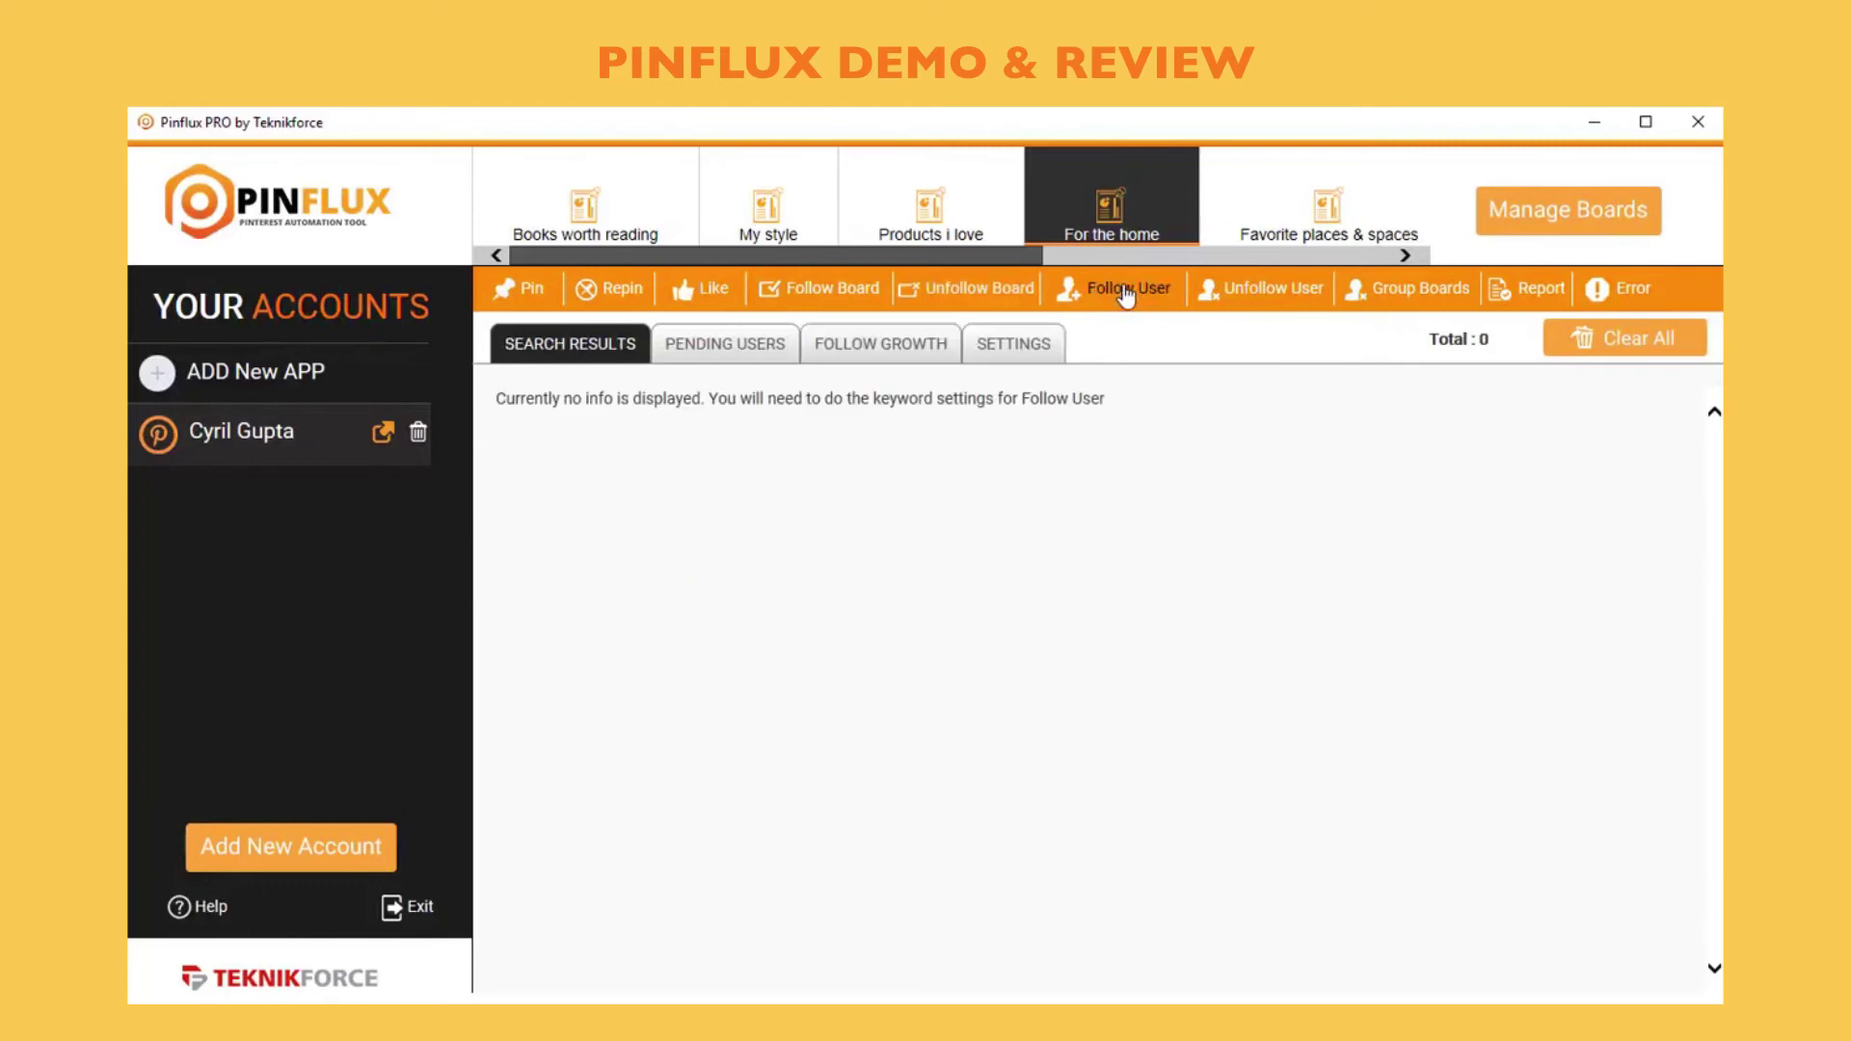
left_click(1317, 289)
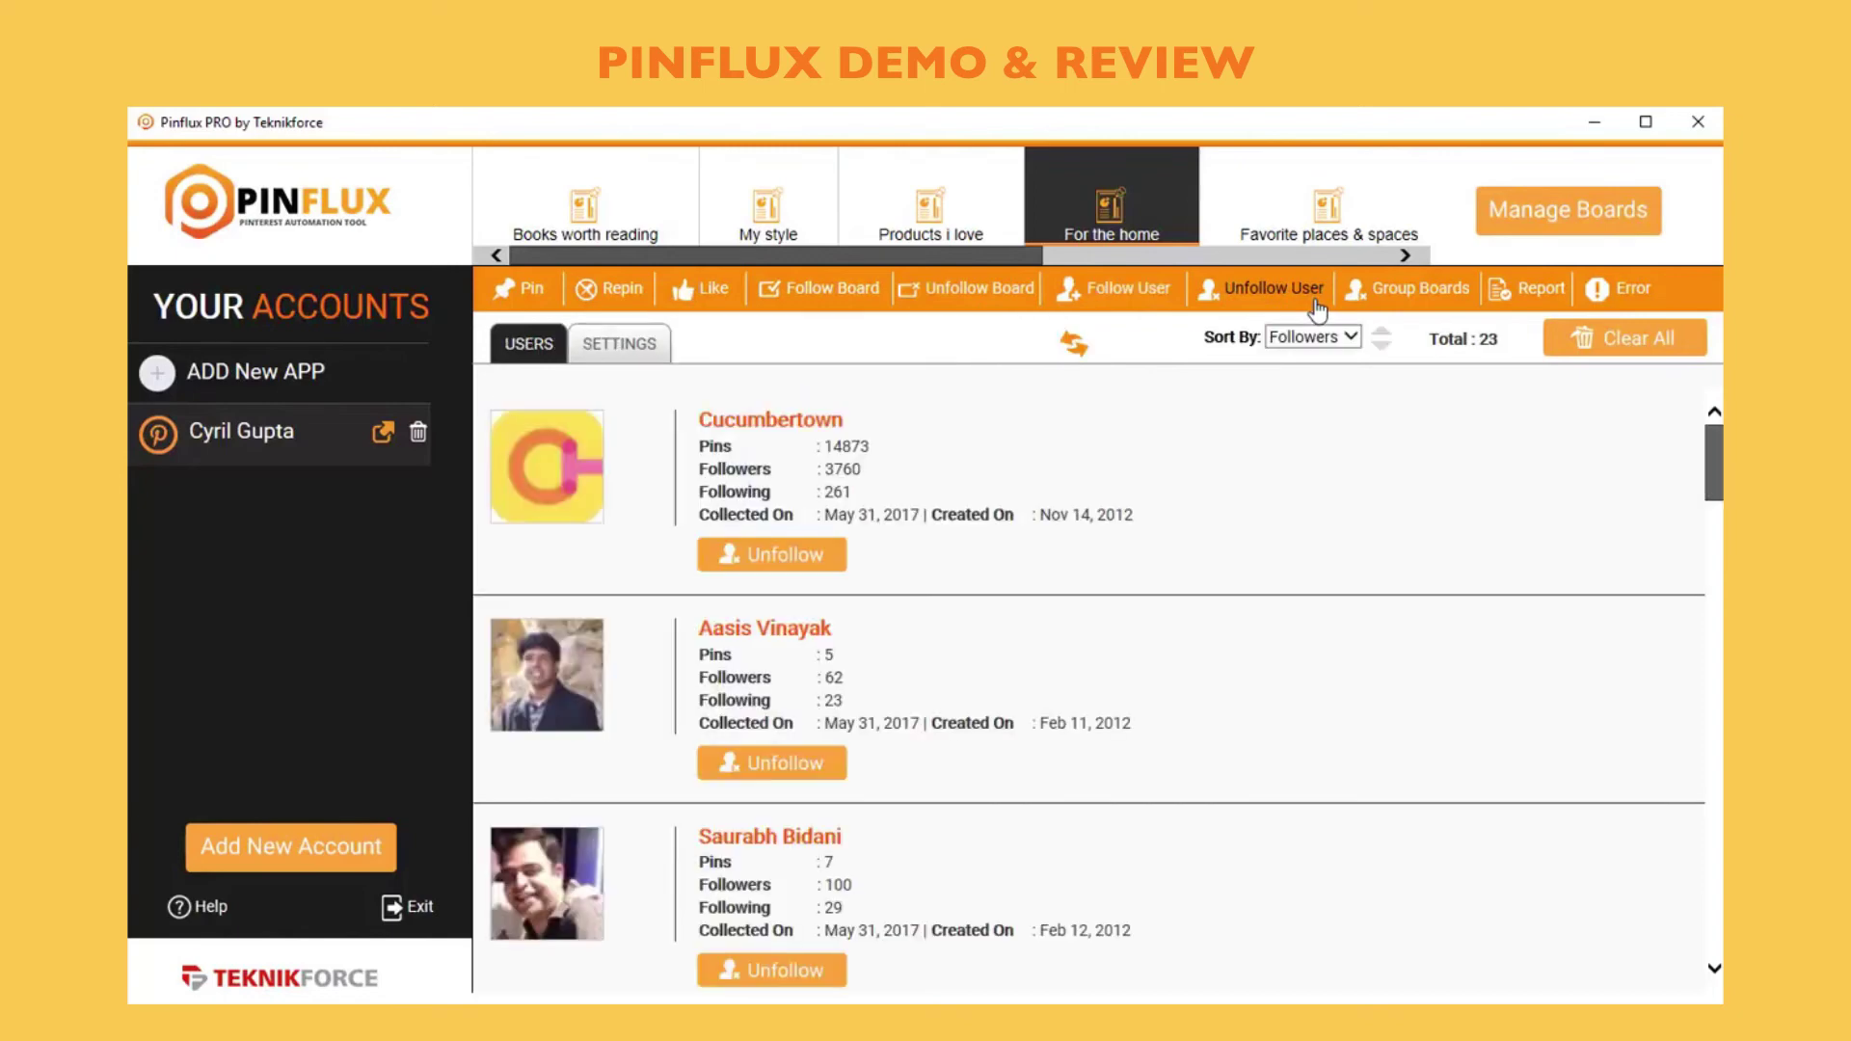
left_click(1415, 294)
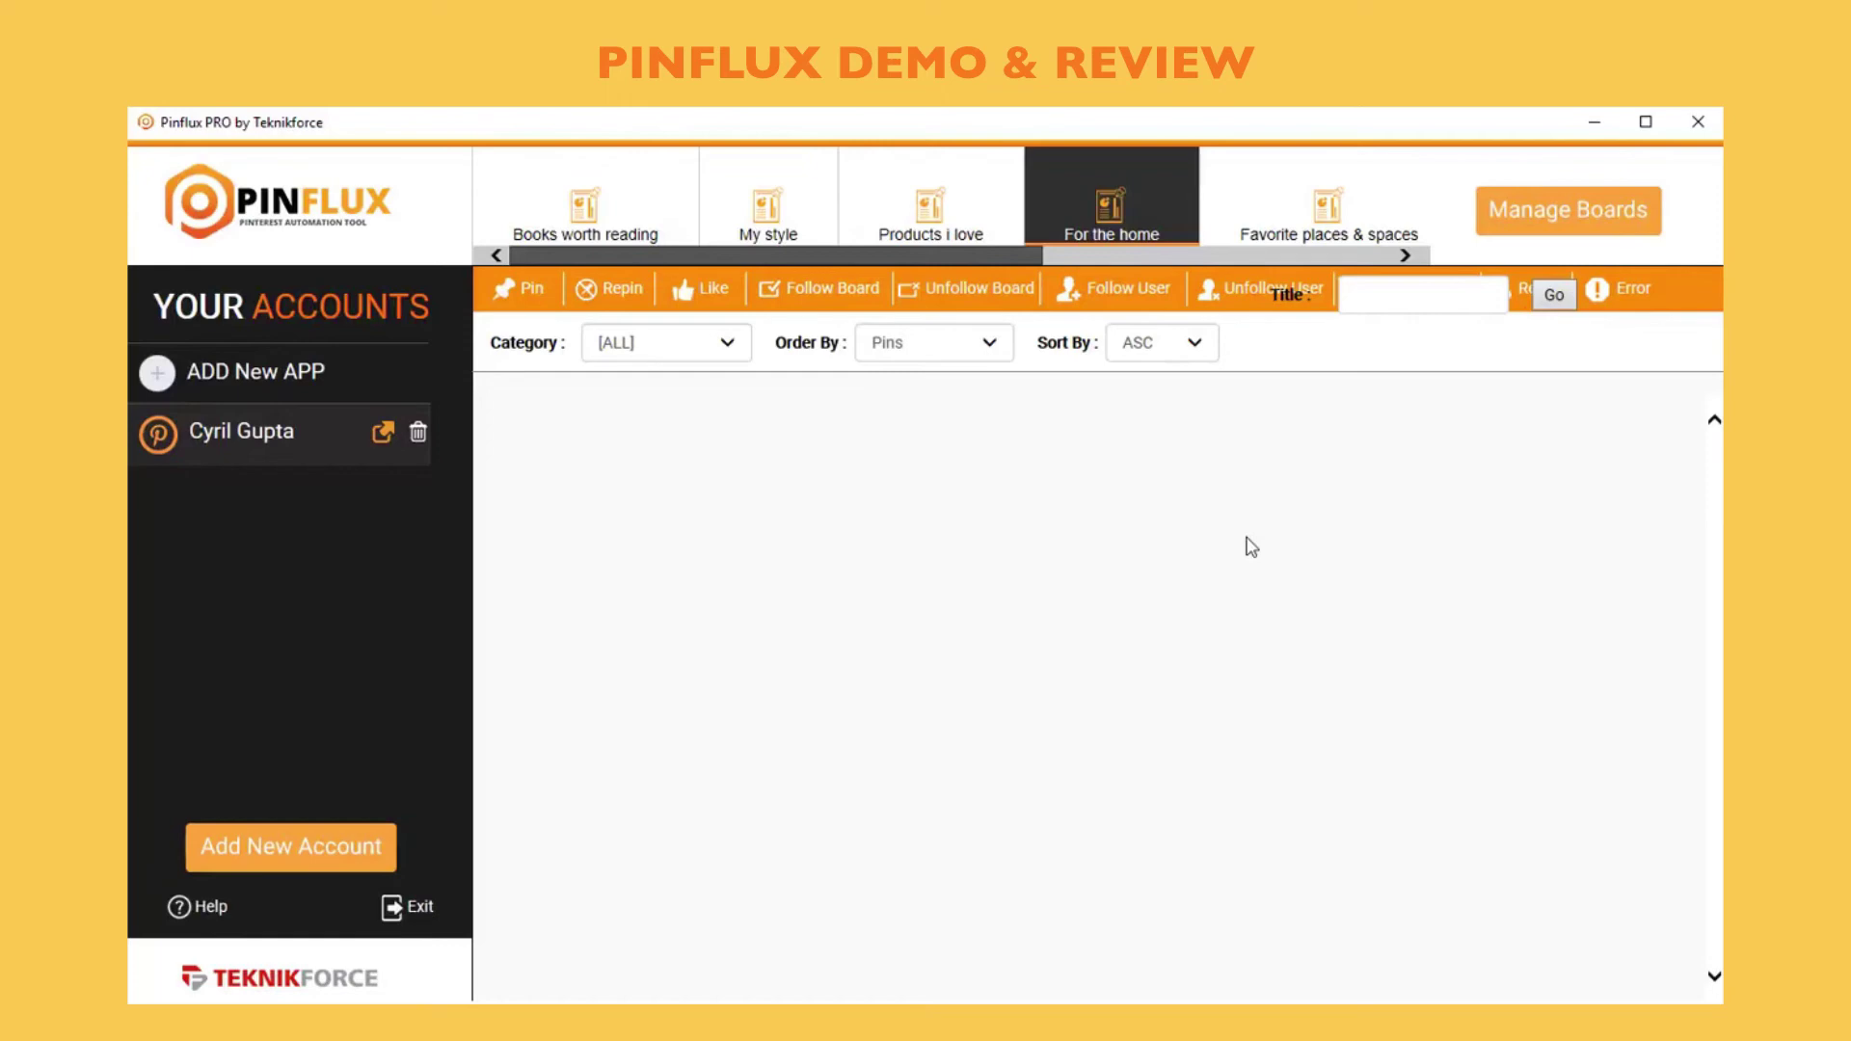
Search group boards in the mens_fashion category ordered by Collaborators
left_click(687, 345)
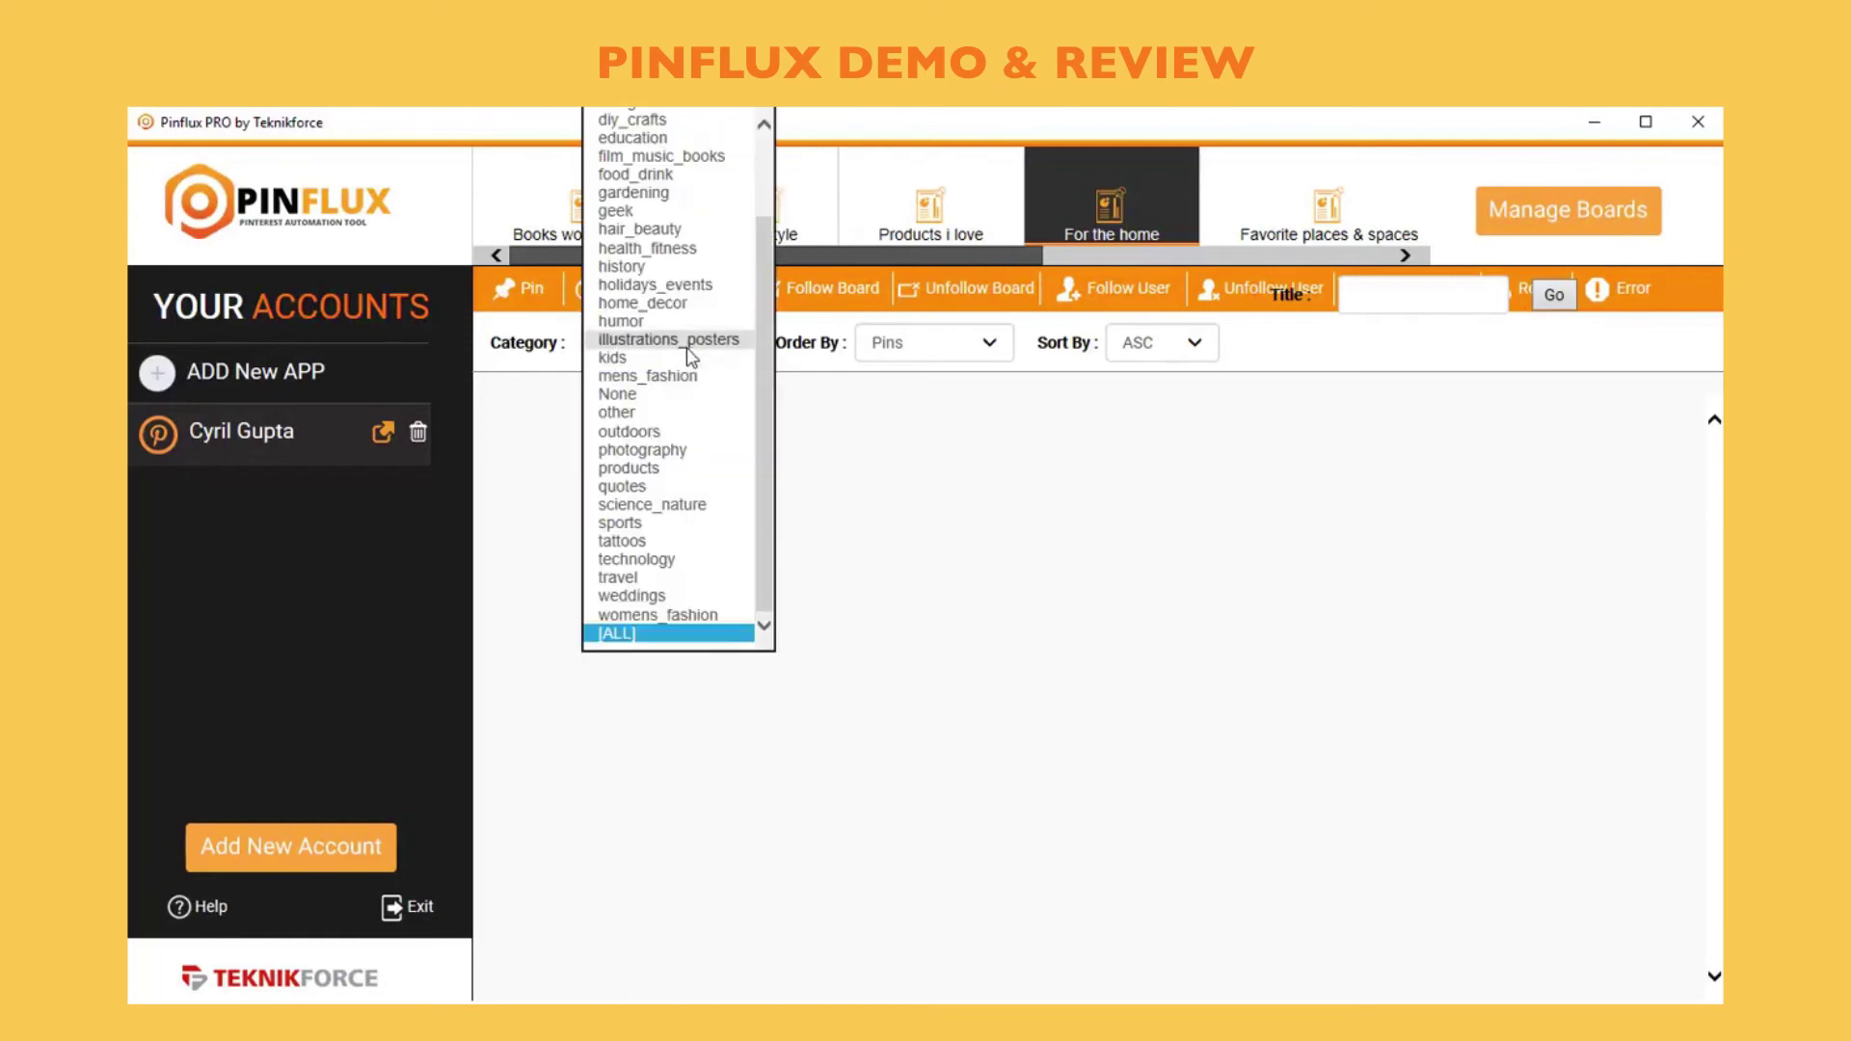
left_click(672, 376)
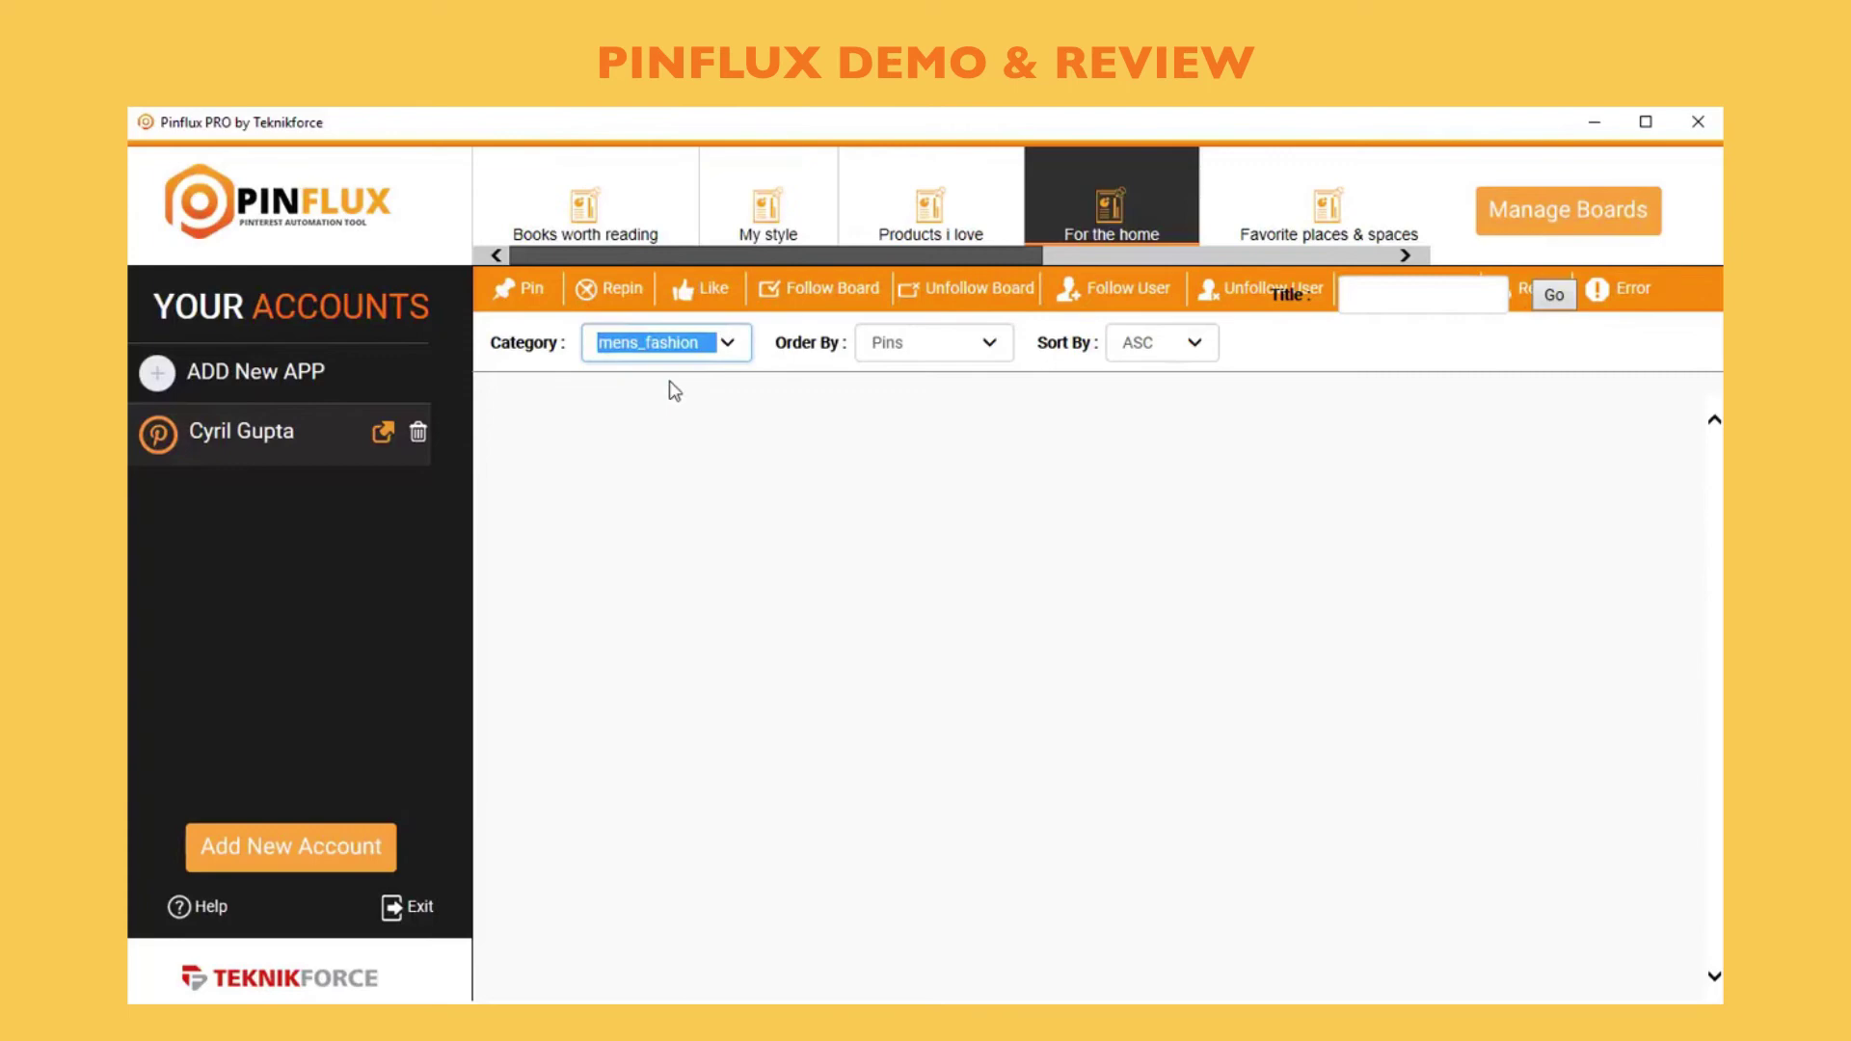
left_click(943, 356)
left_click(941, 360)
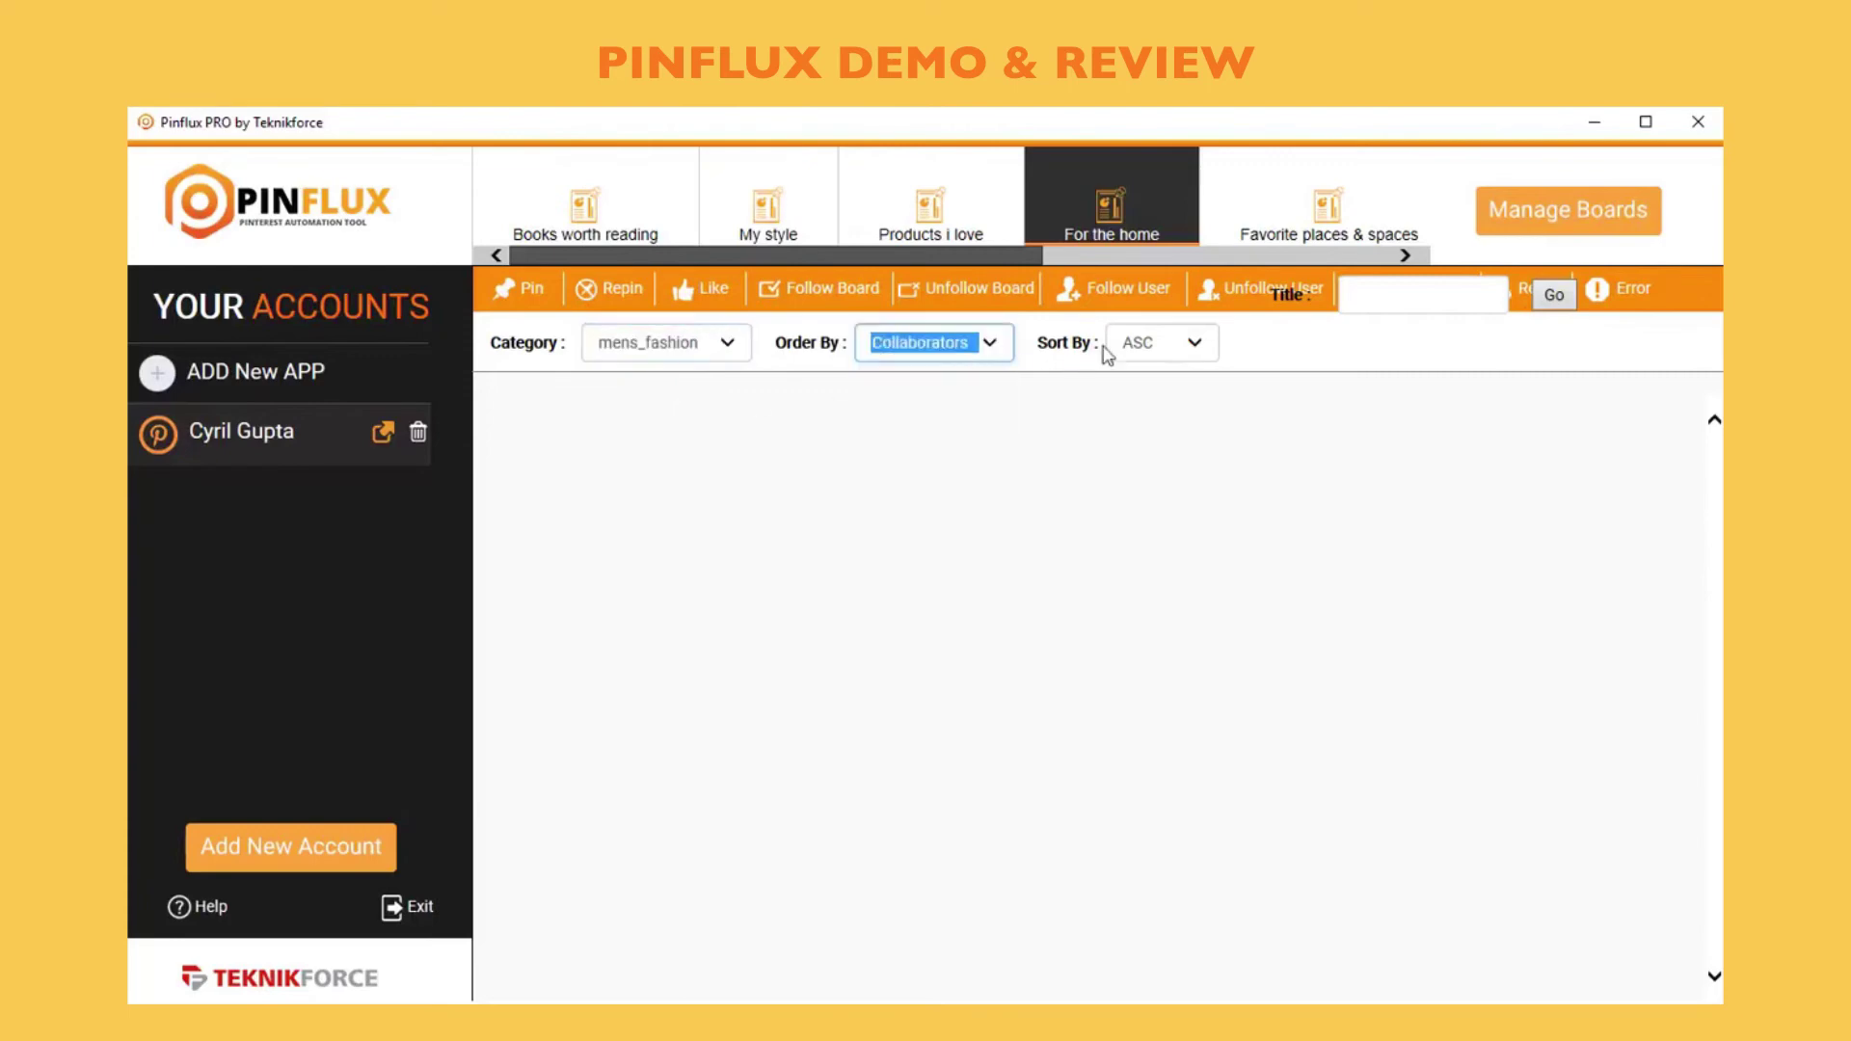
left_click(1552, 296)
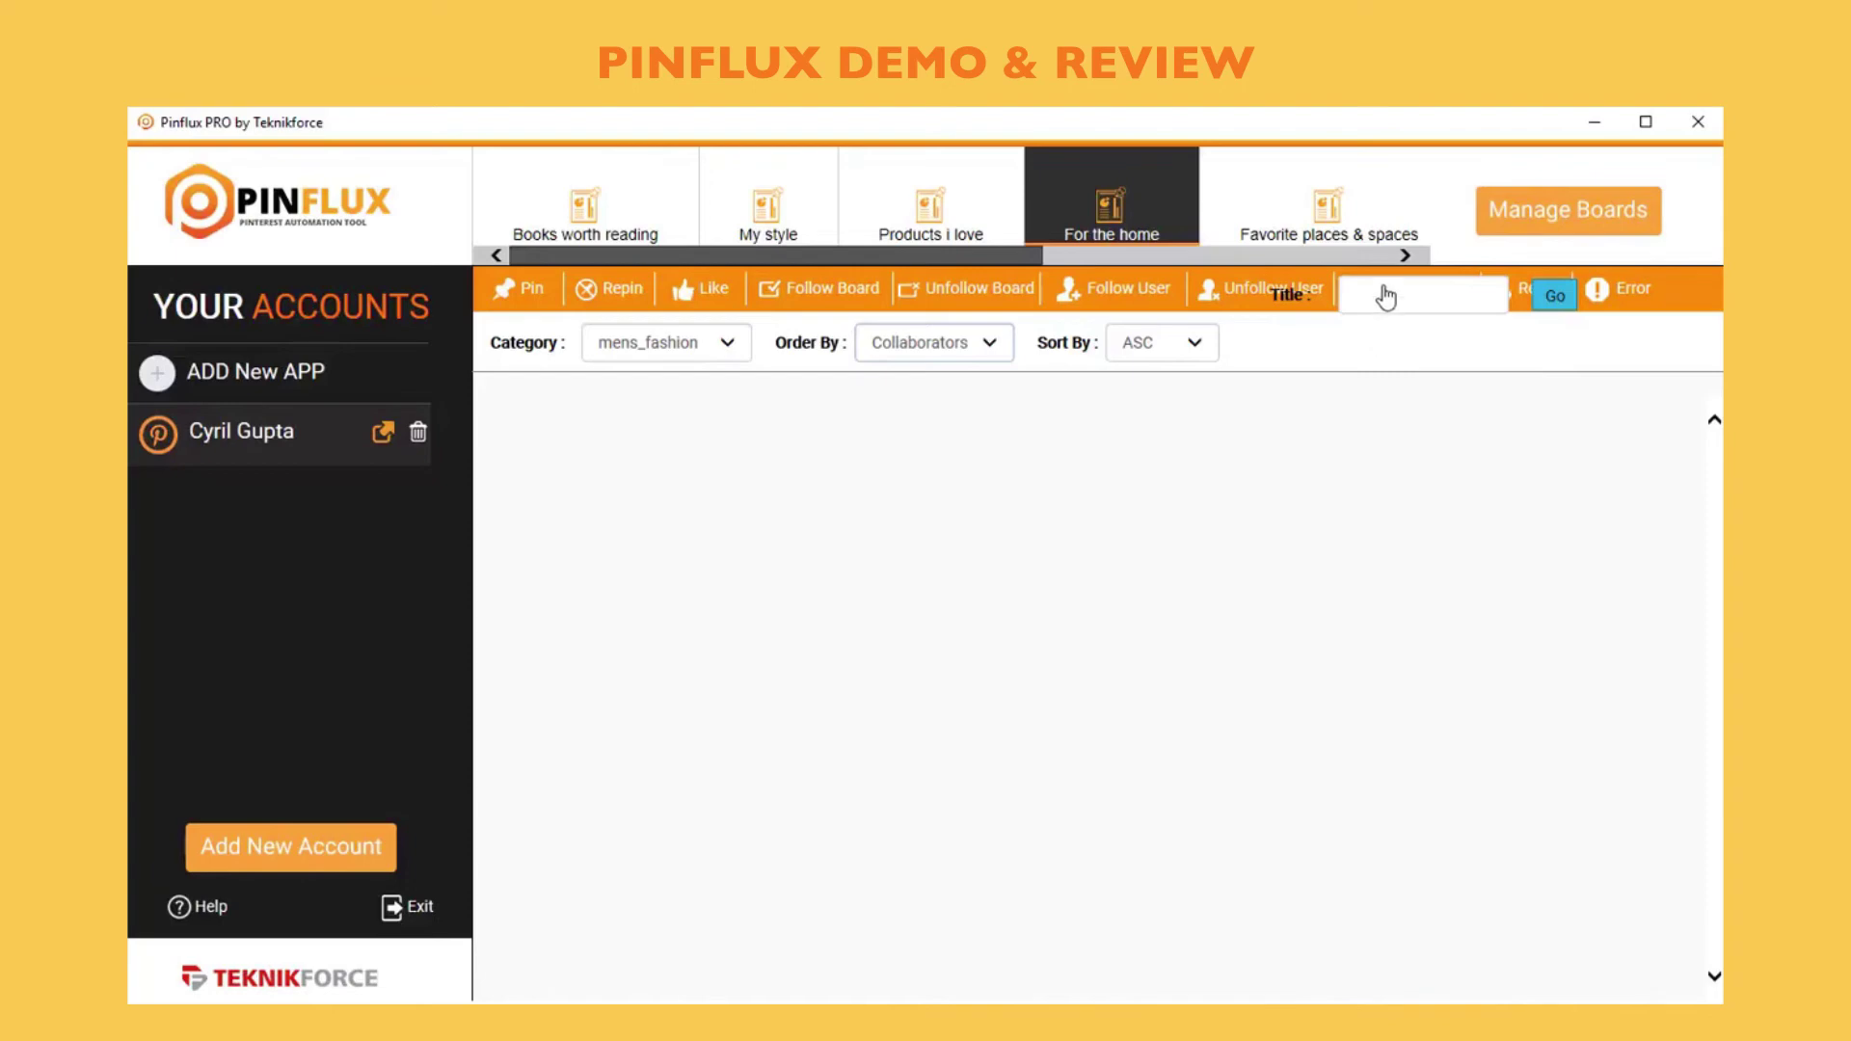
Browse the mens_fashion group board results, then go to Follow User, which totals 0
scroll(1361, 588, "down", 5)
scroll(1358, 598, "down", 3)
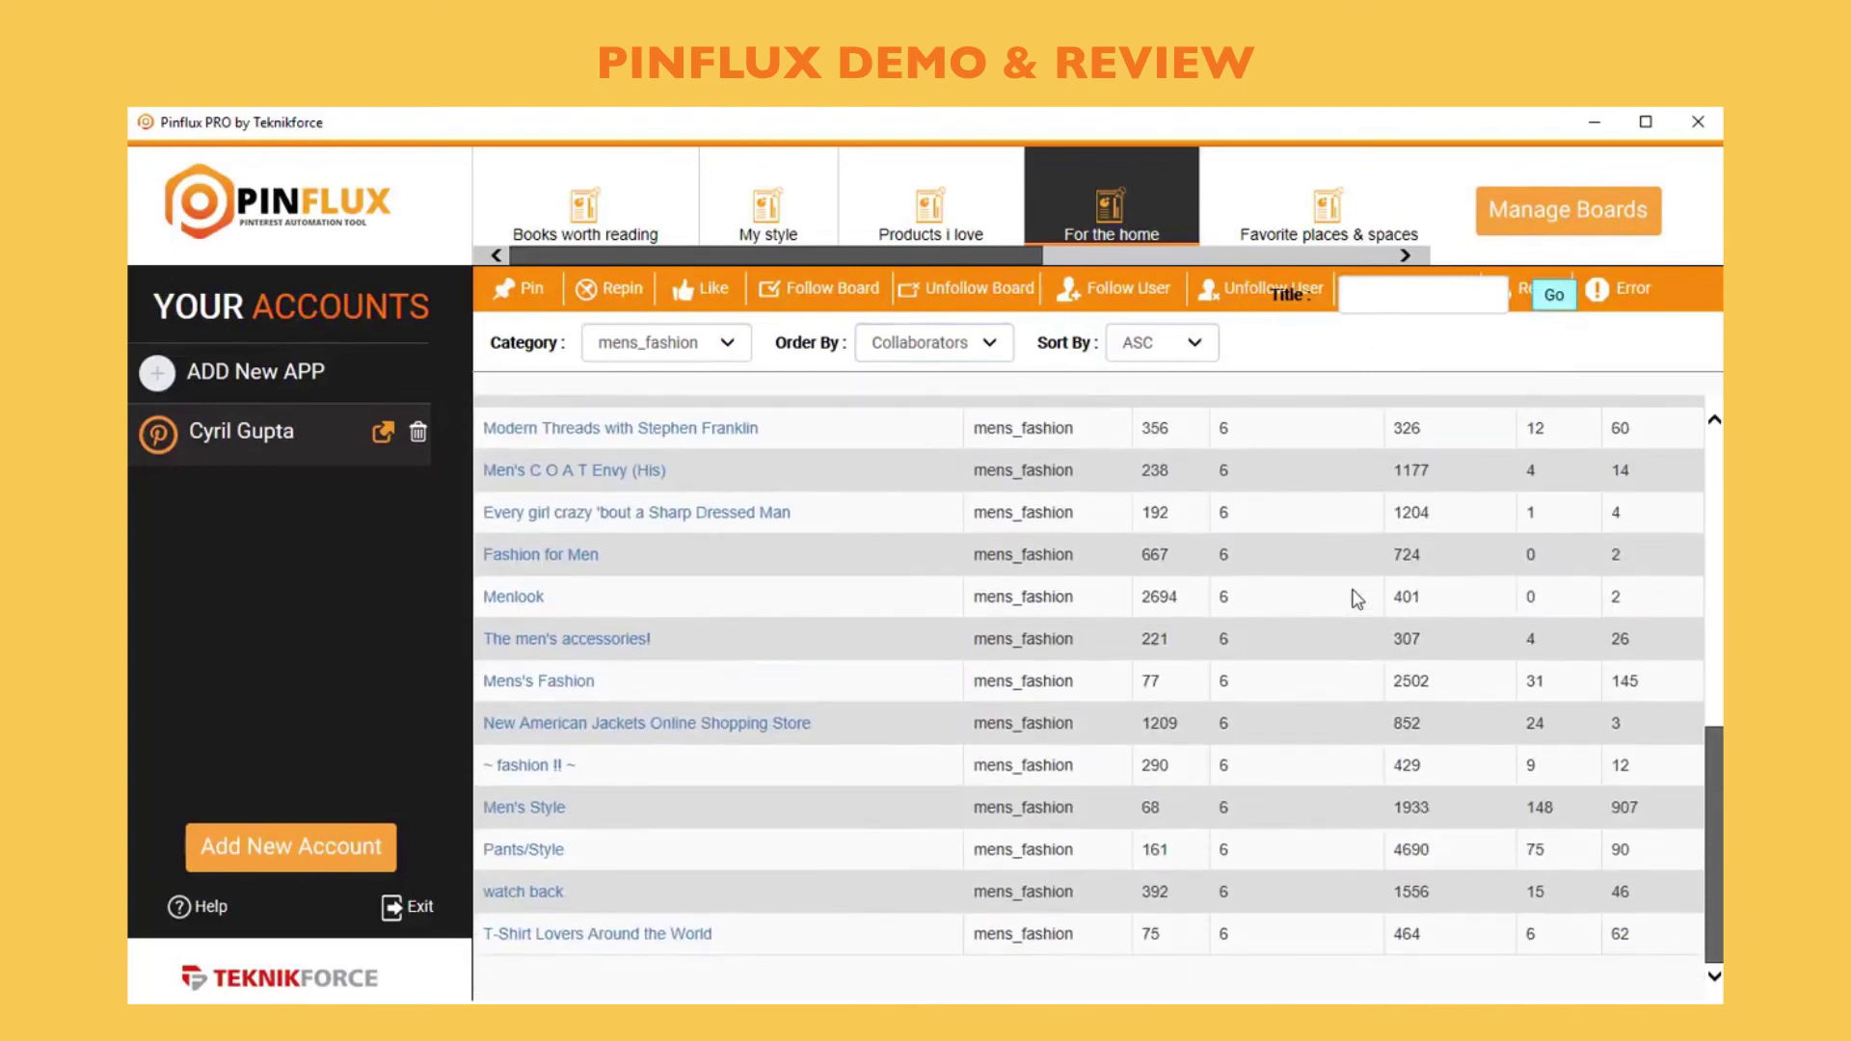
scroll(1358, 598, "up", 7)
scroll(1358, 598, "down", 3)
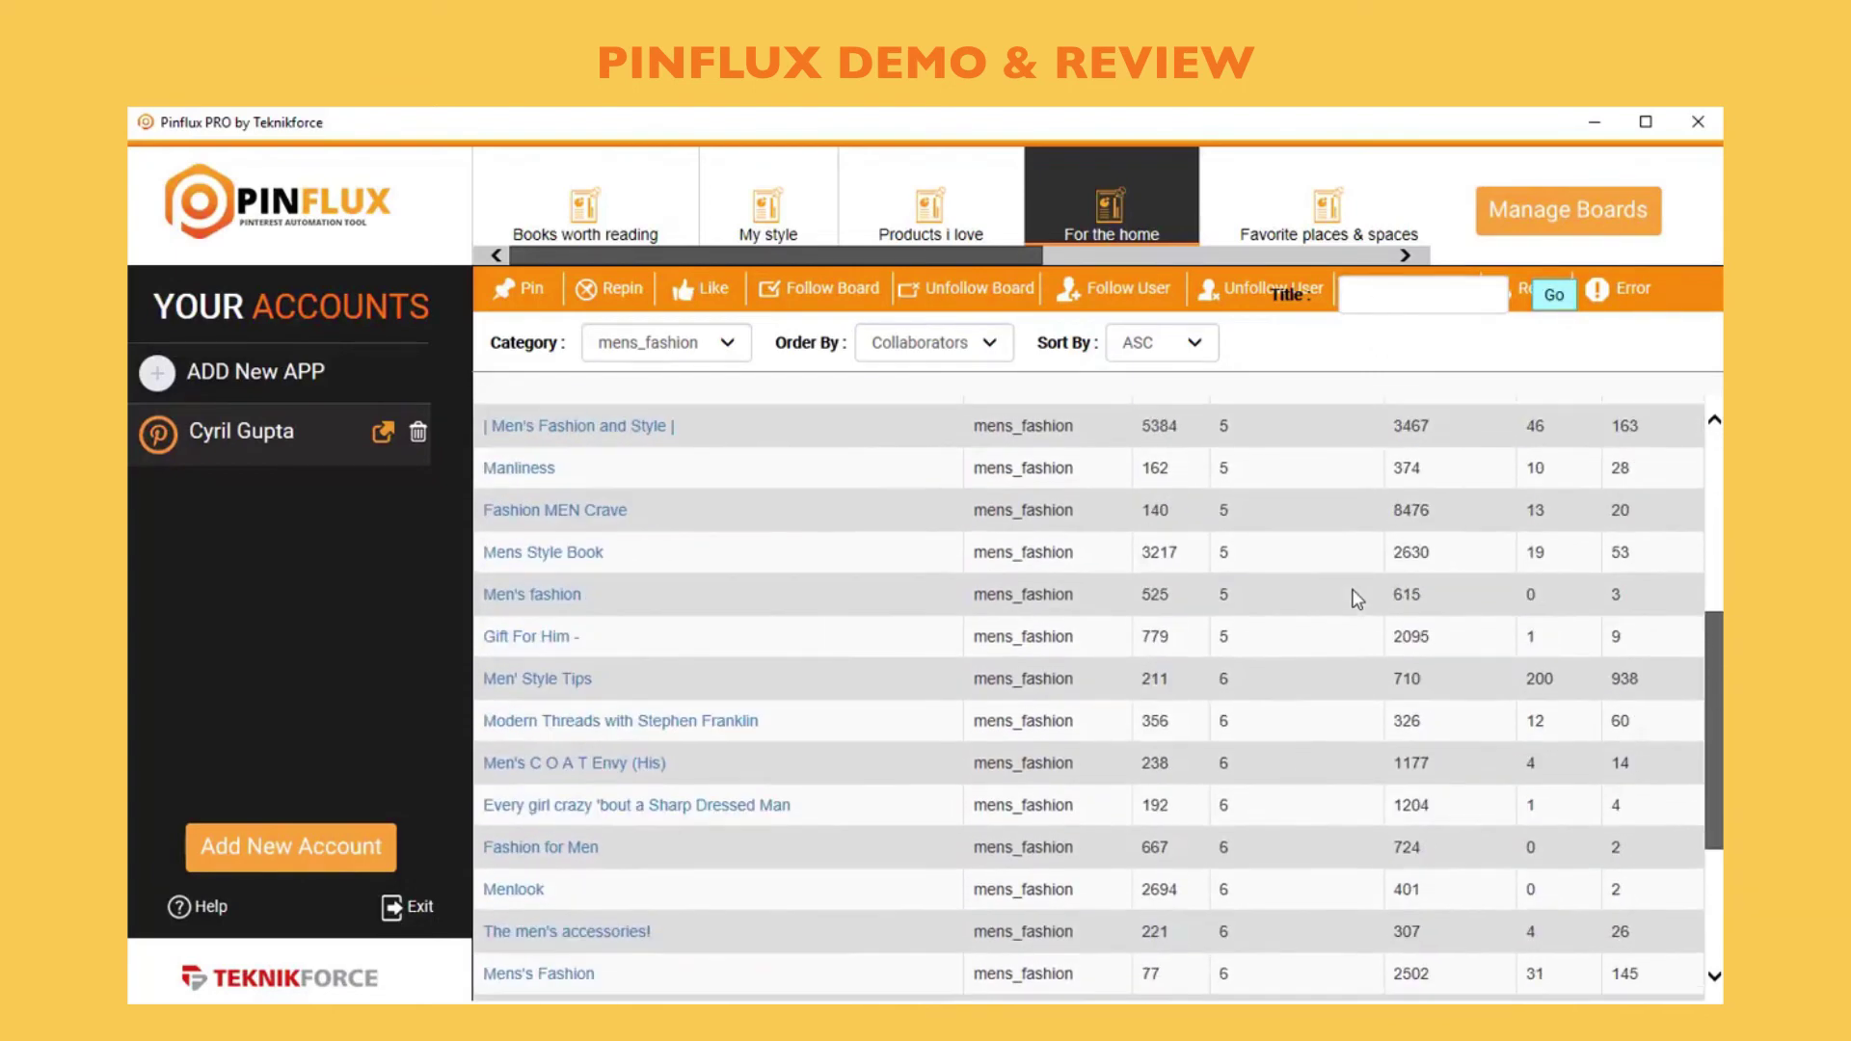
scroll(1358, 598, "up", 3)
scroll(1357, 598, "up", 3)
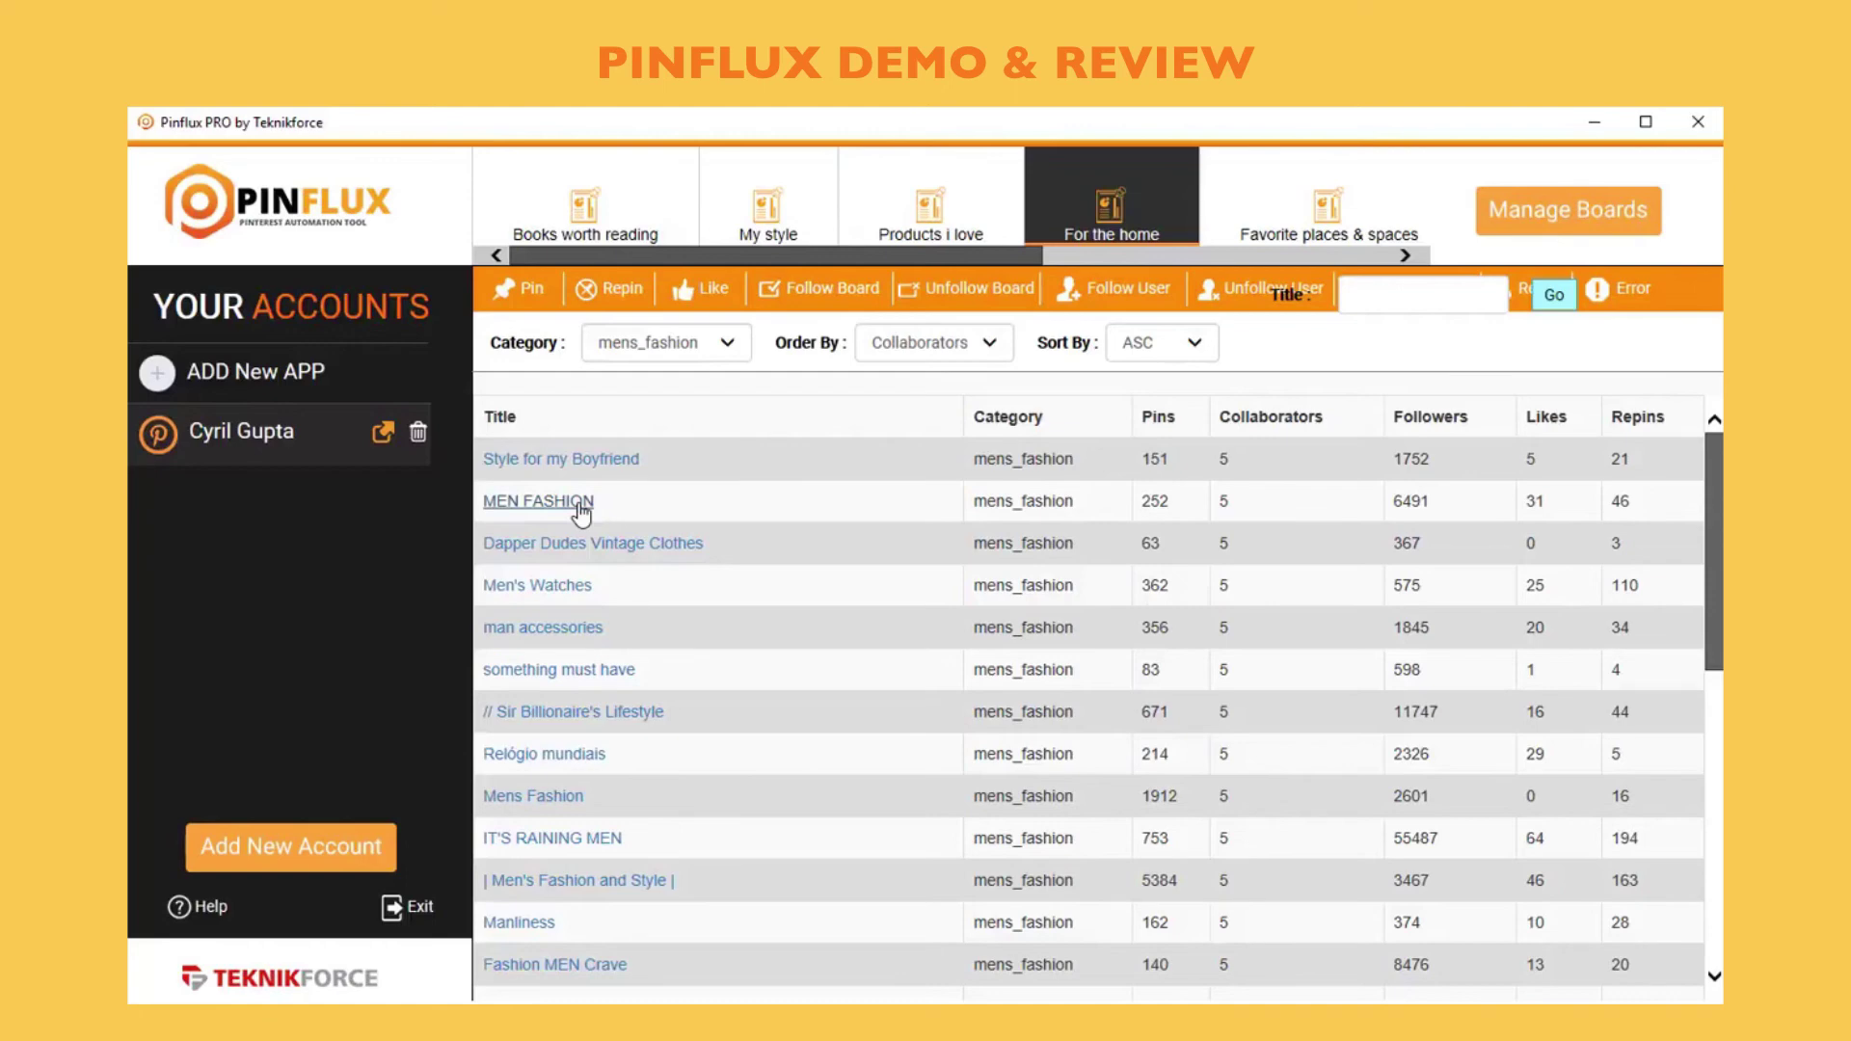
left_click(1092, 294)
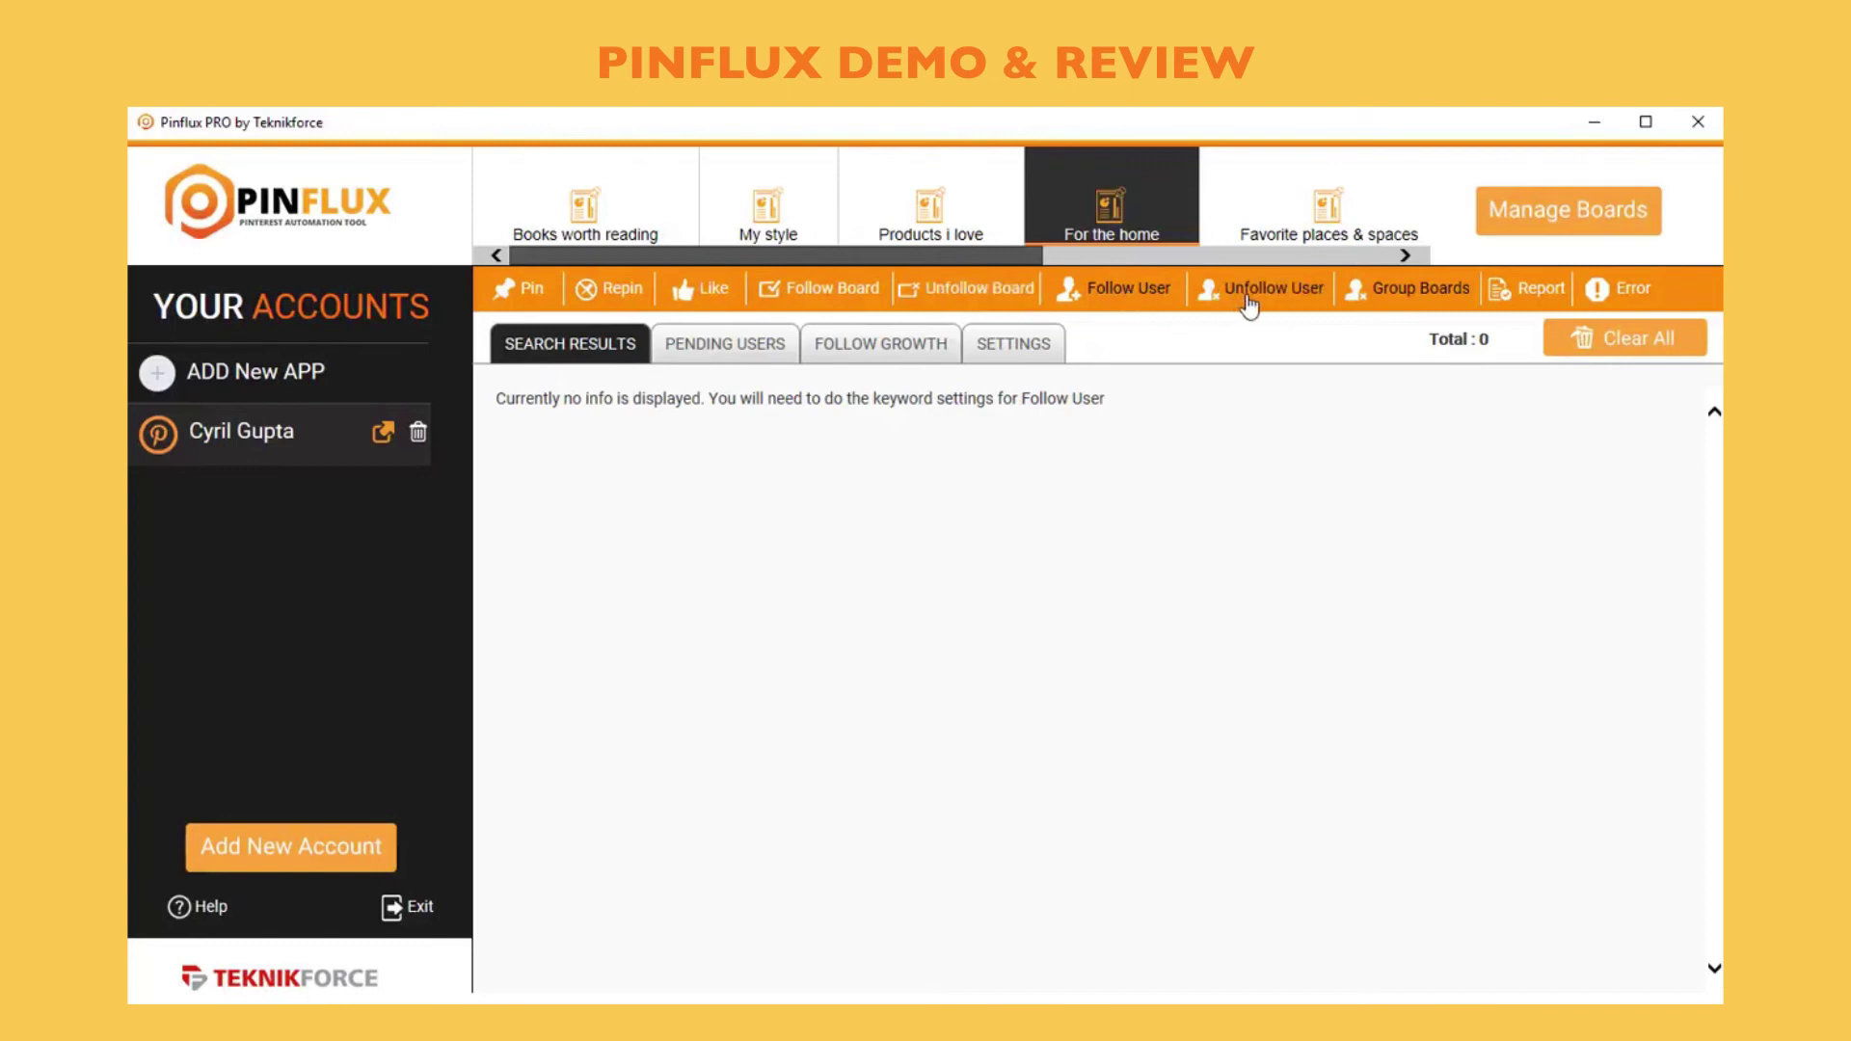
In the Report, select the second completed Pin task and view its T-shirt pin on Pinterest
left_click(1547, 294)
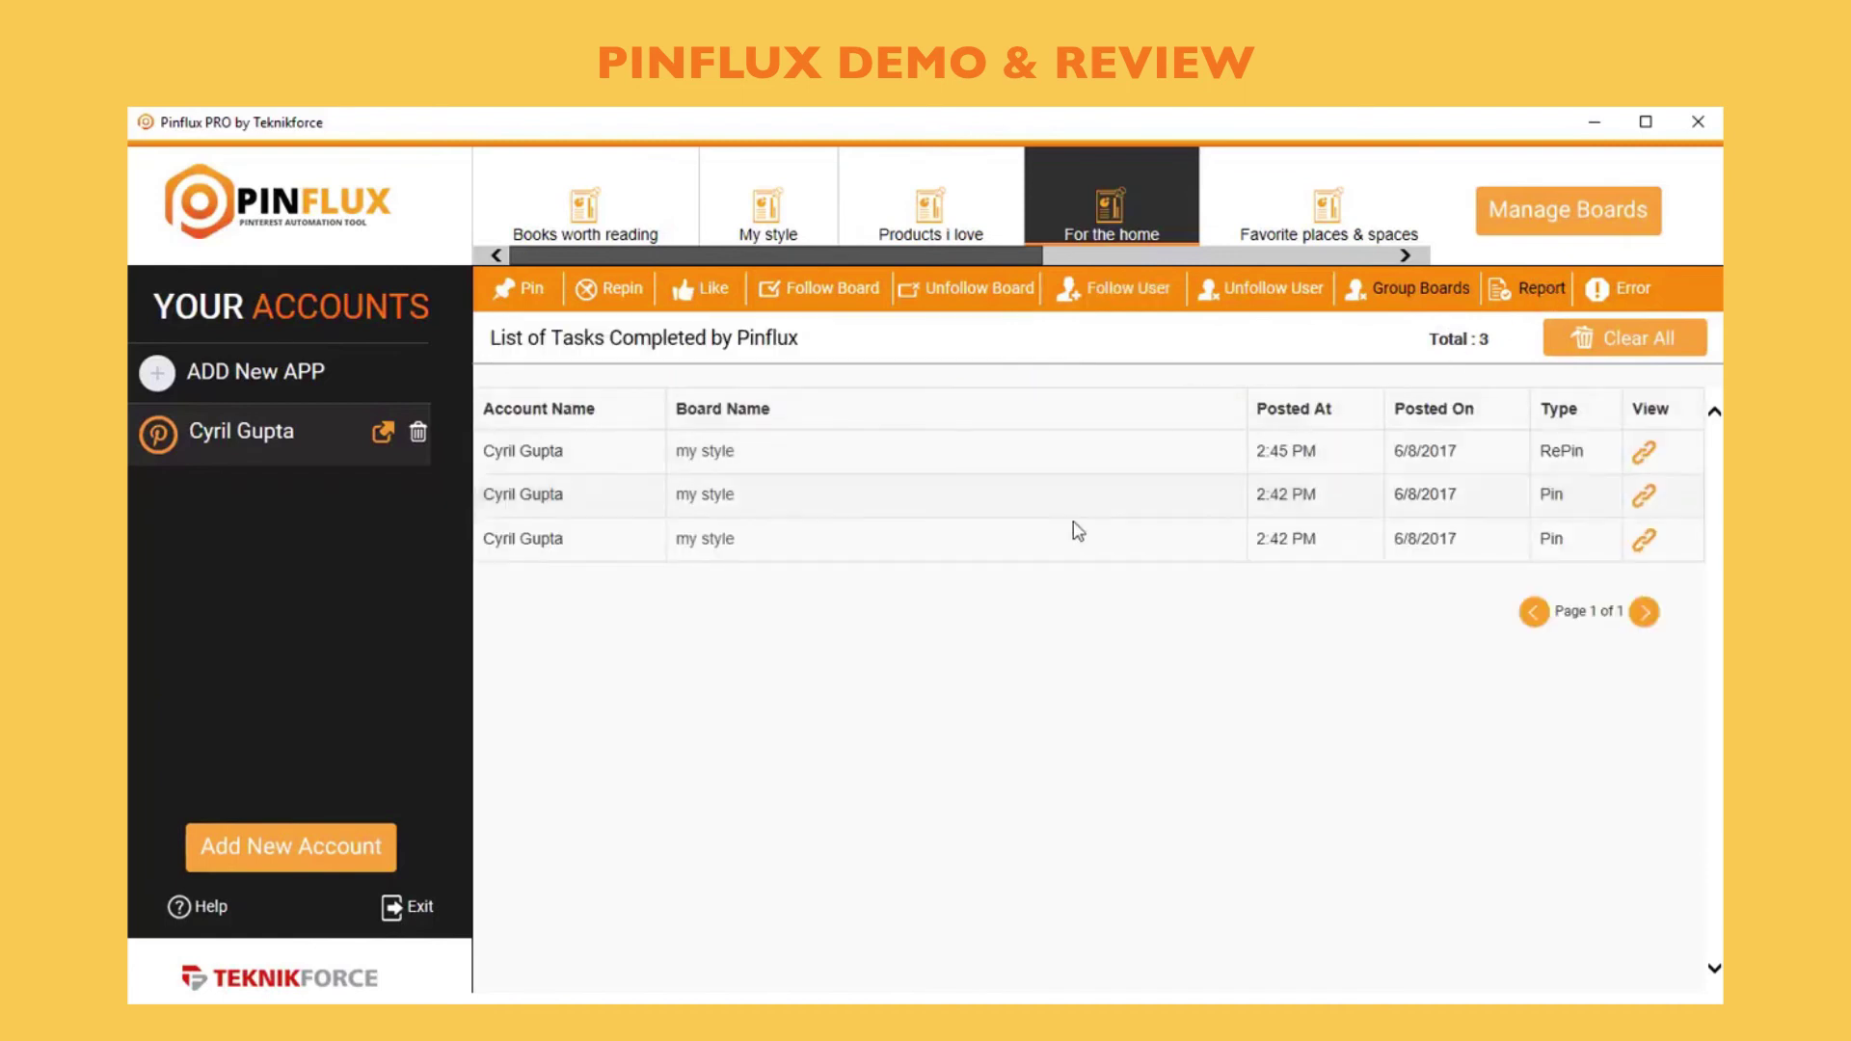
left_click(992, 495)
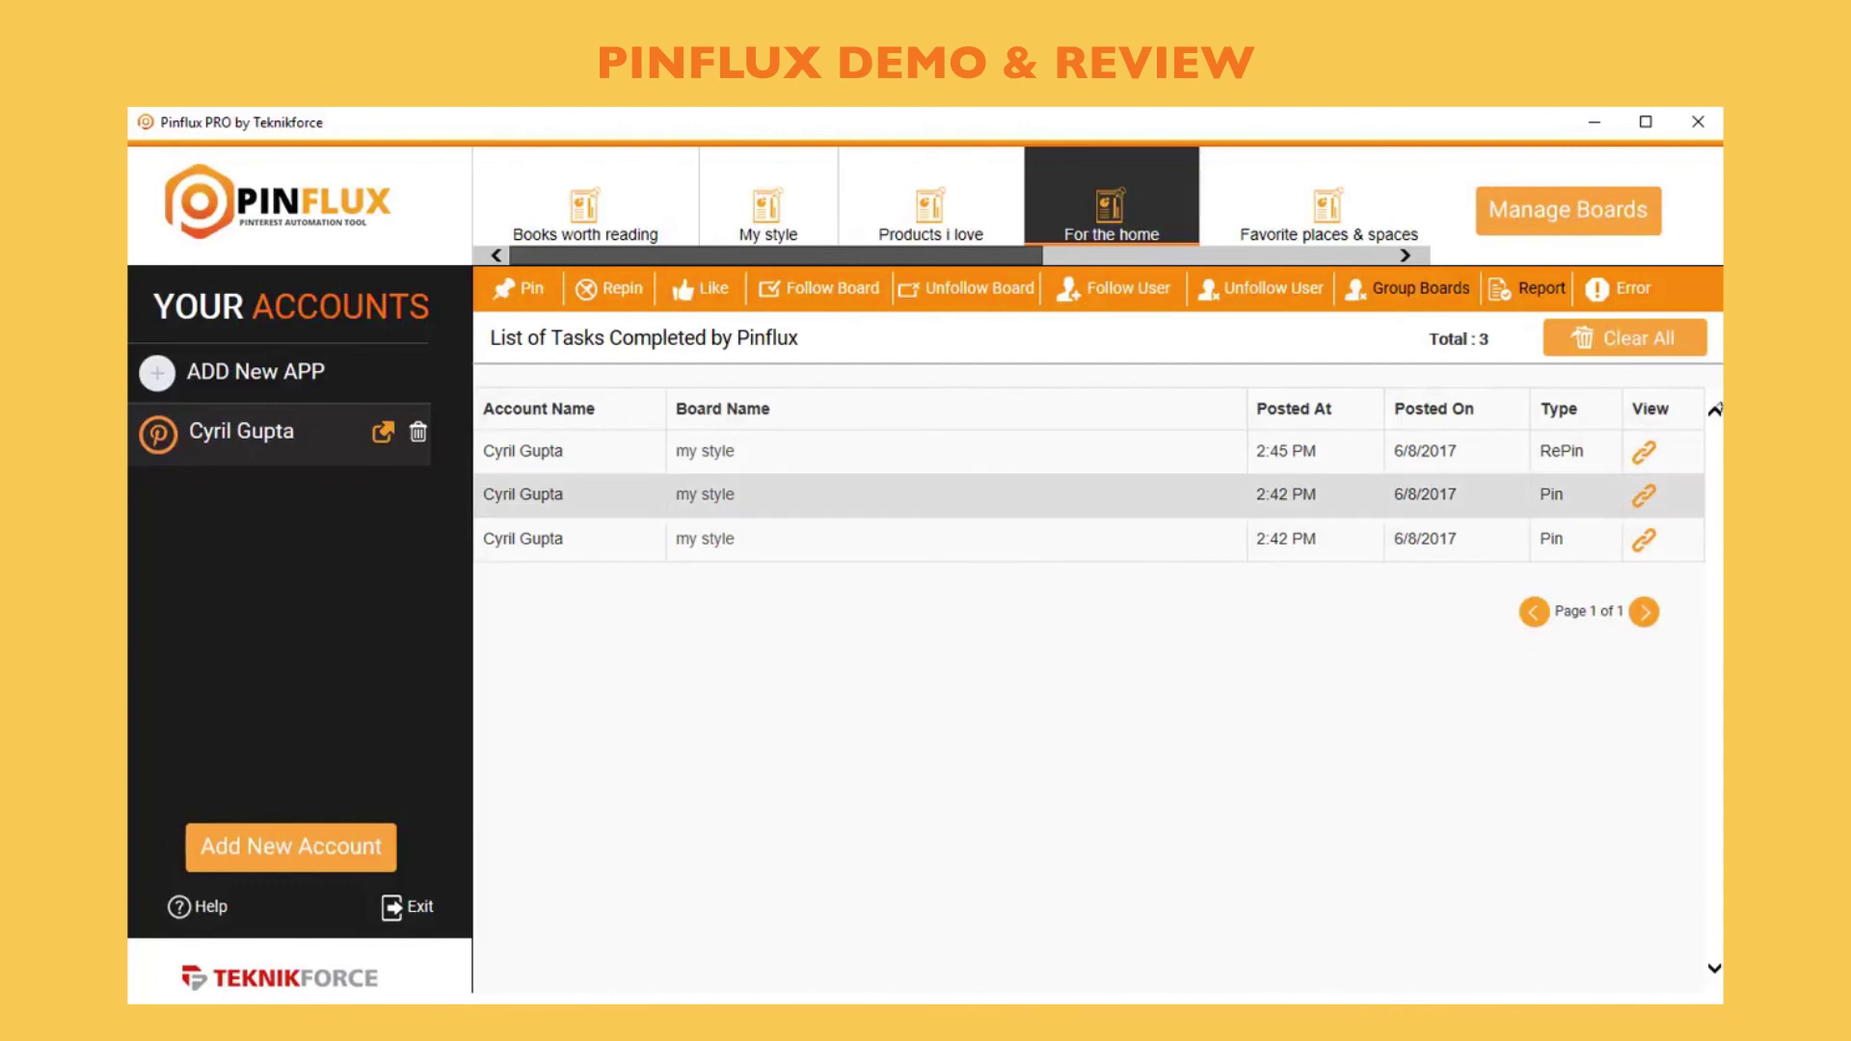
left_click(1645, 546)
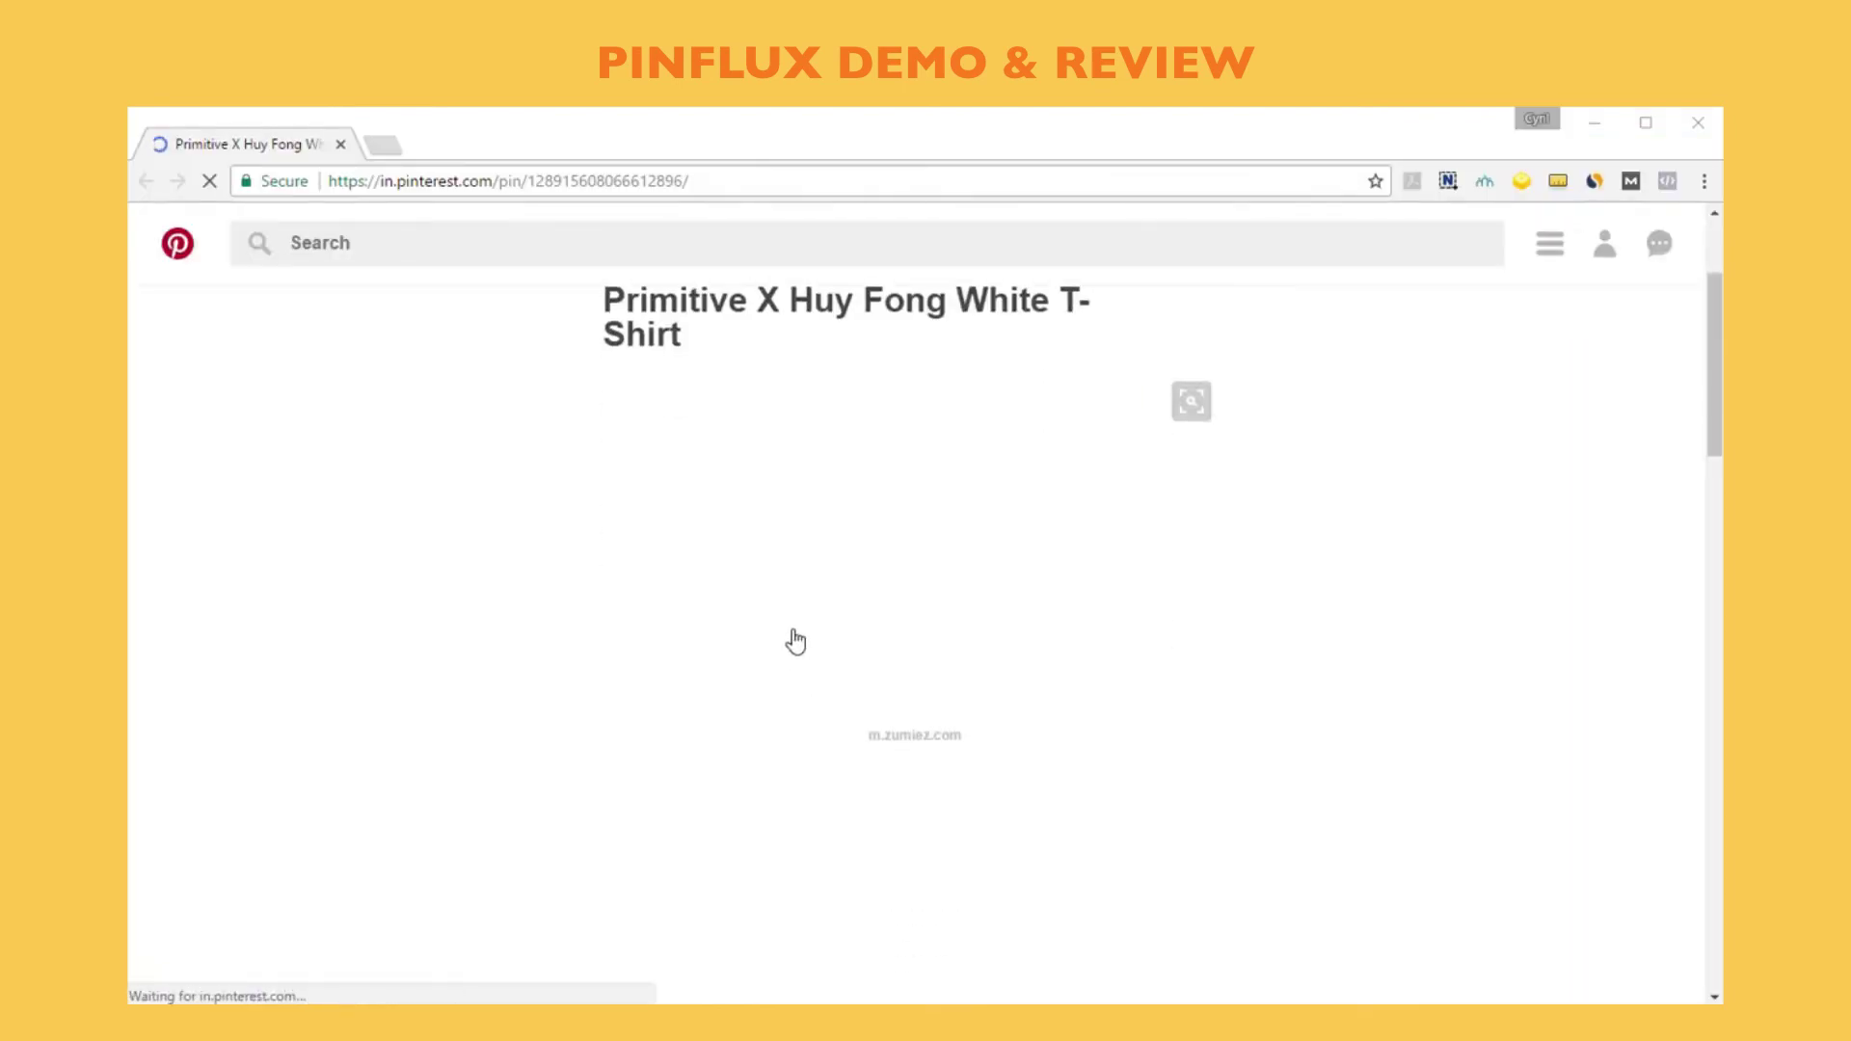
scroll(799, 648, "down", 5)
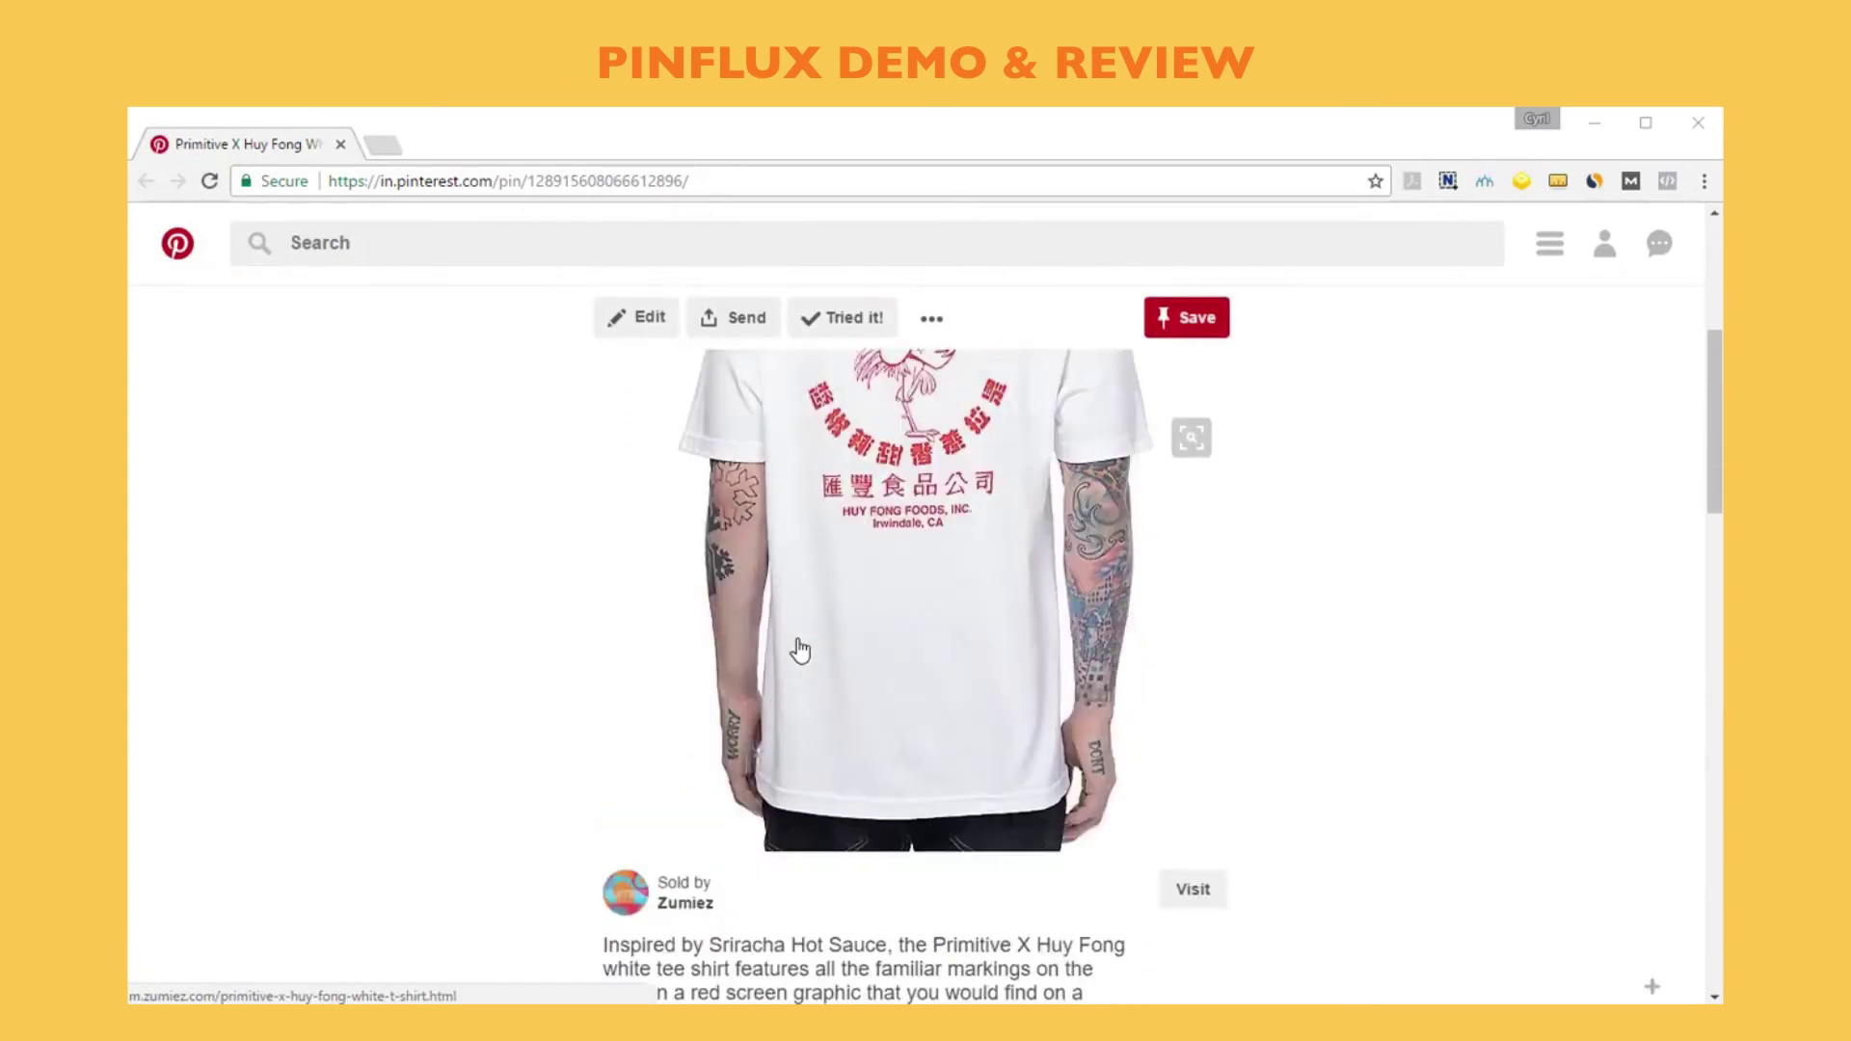
scroll(799, 648, "up", 5)
Minimize Chrome and view the Error log, which shows 0 errors
left_click(1593, 123)
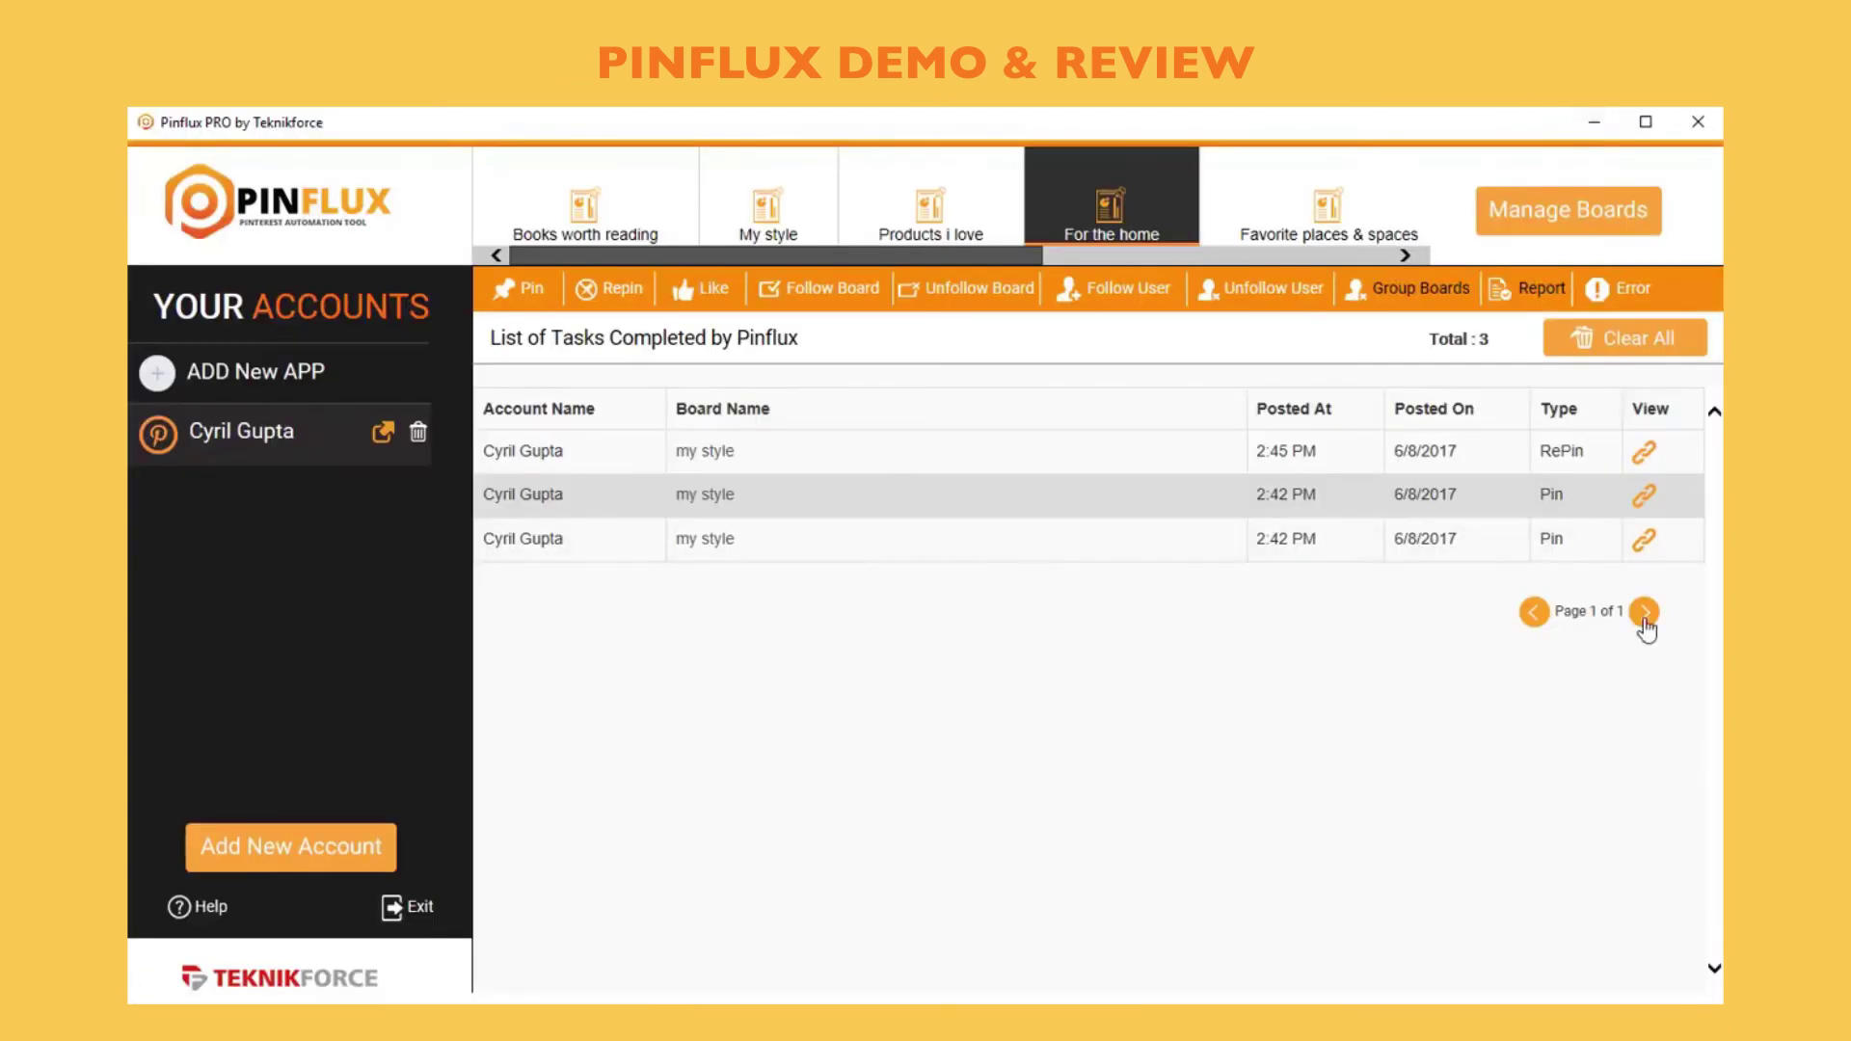
left_click(1640, 292)
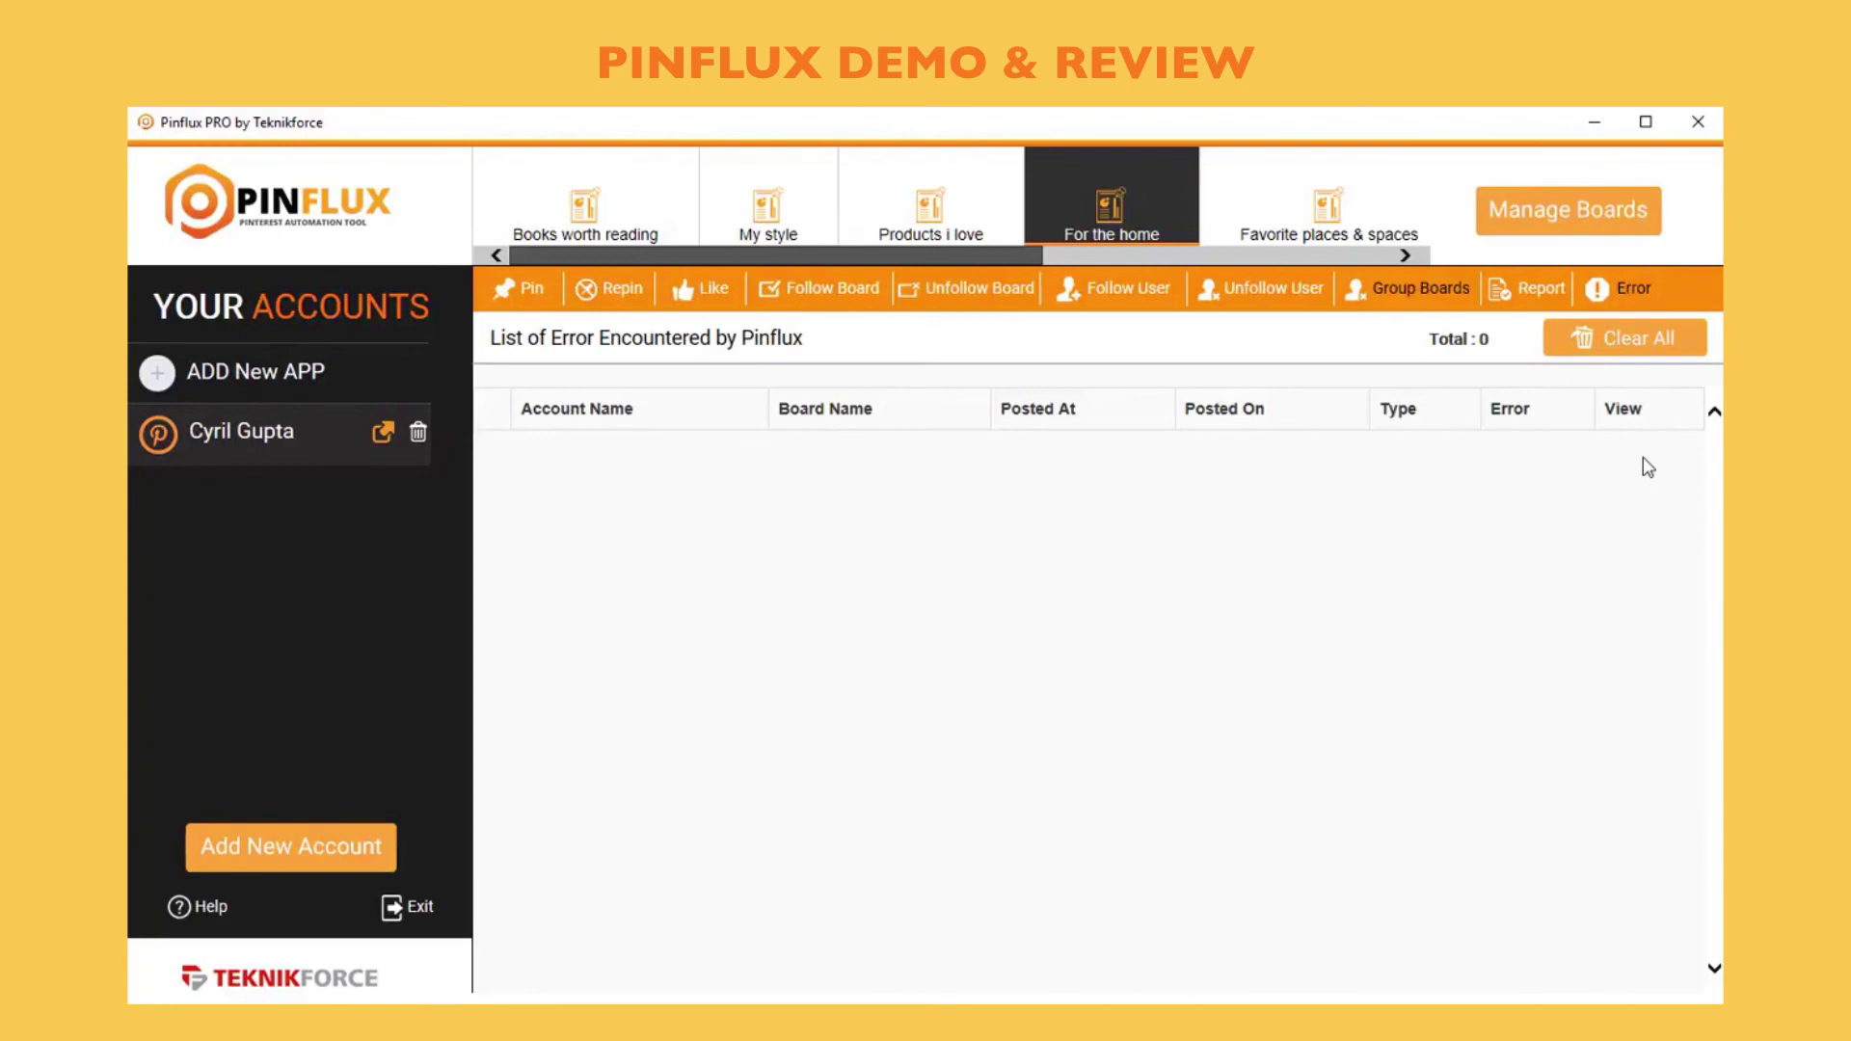
Open Pin, accept adding board keywords twice, and switch to the My style board
left_click(532, 300)
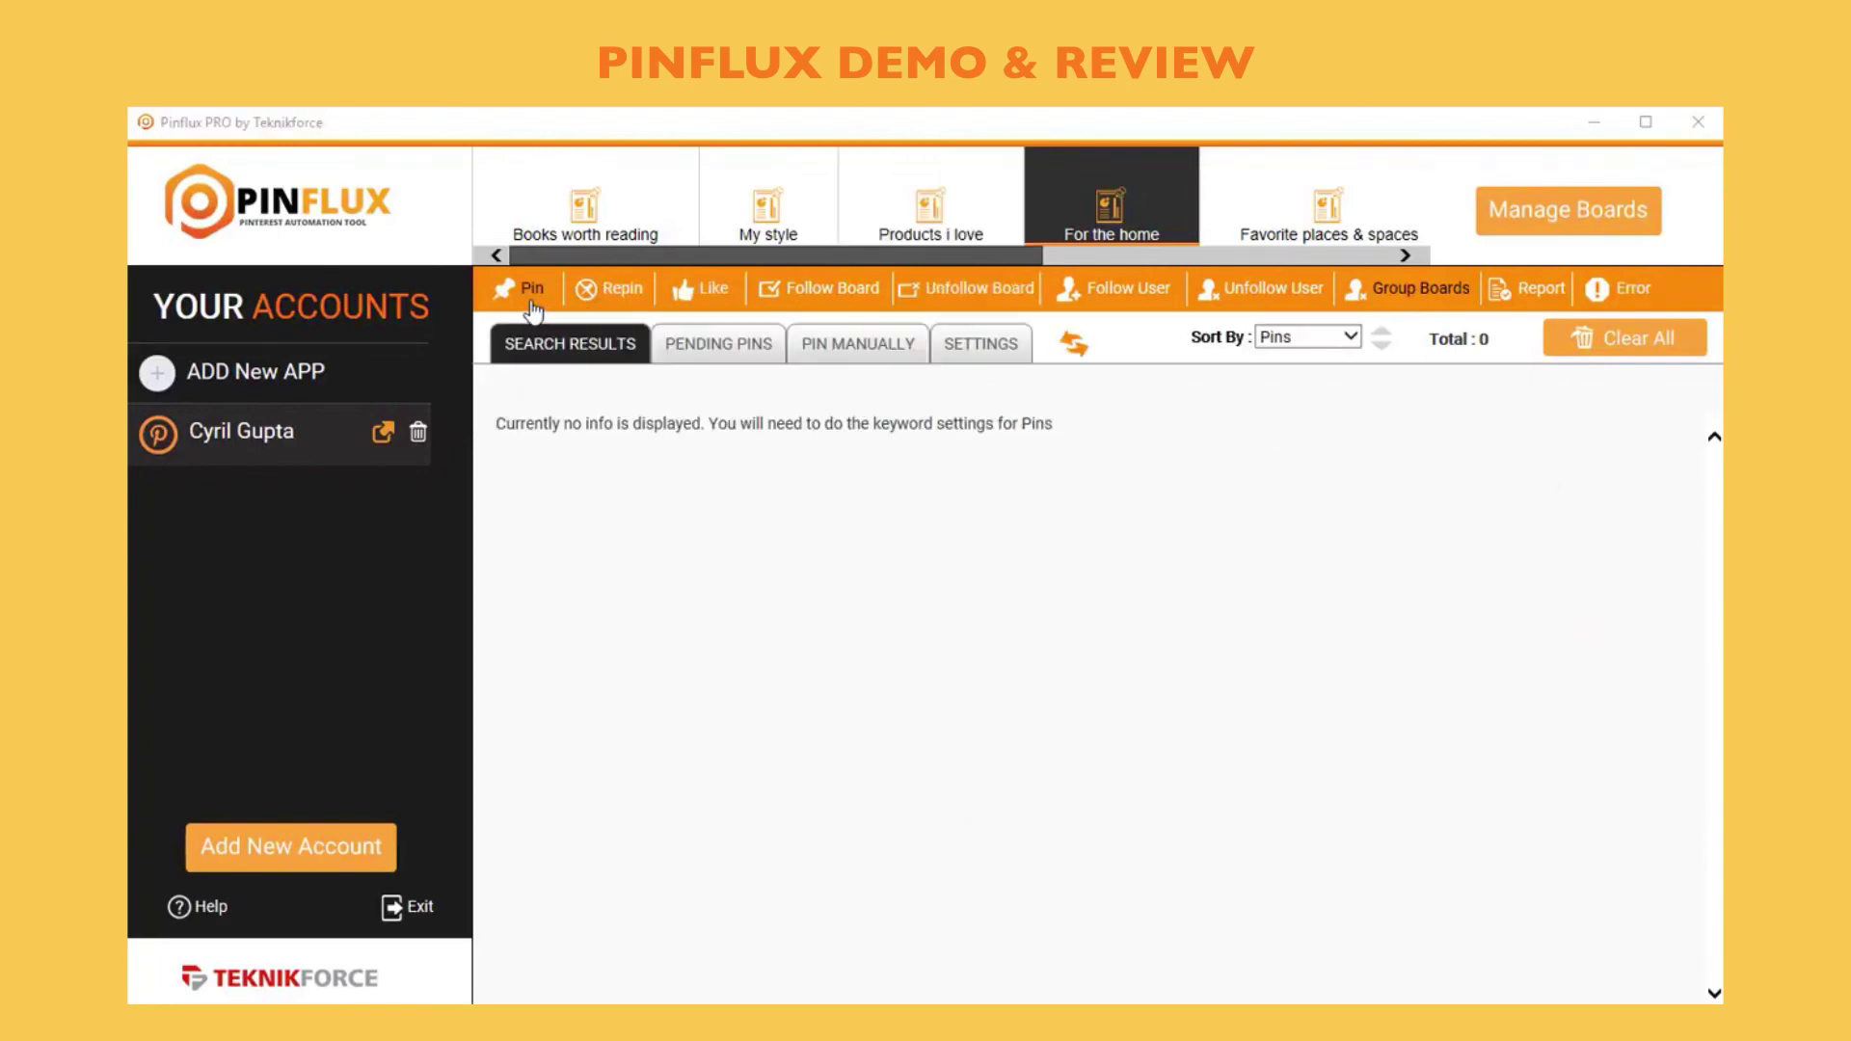
left_click(1303, 787)
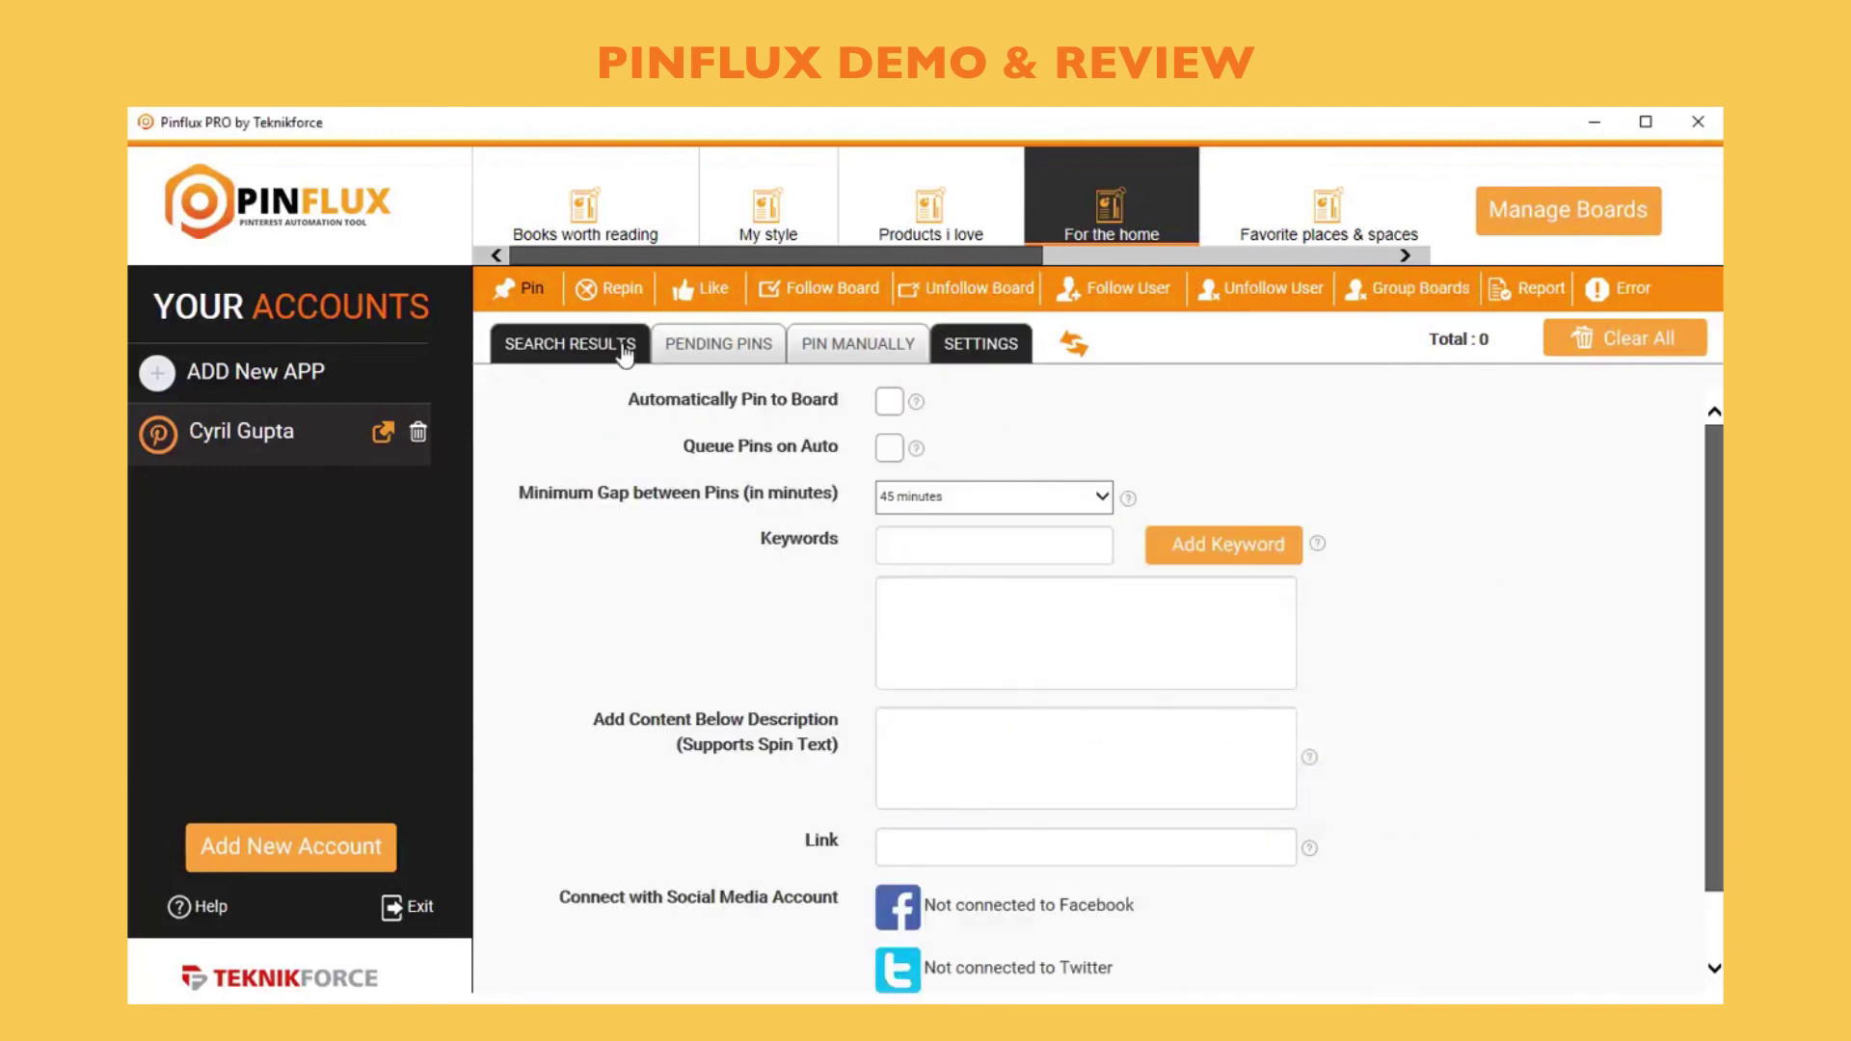
left_click(529, 295)
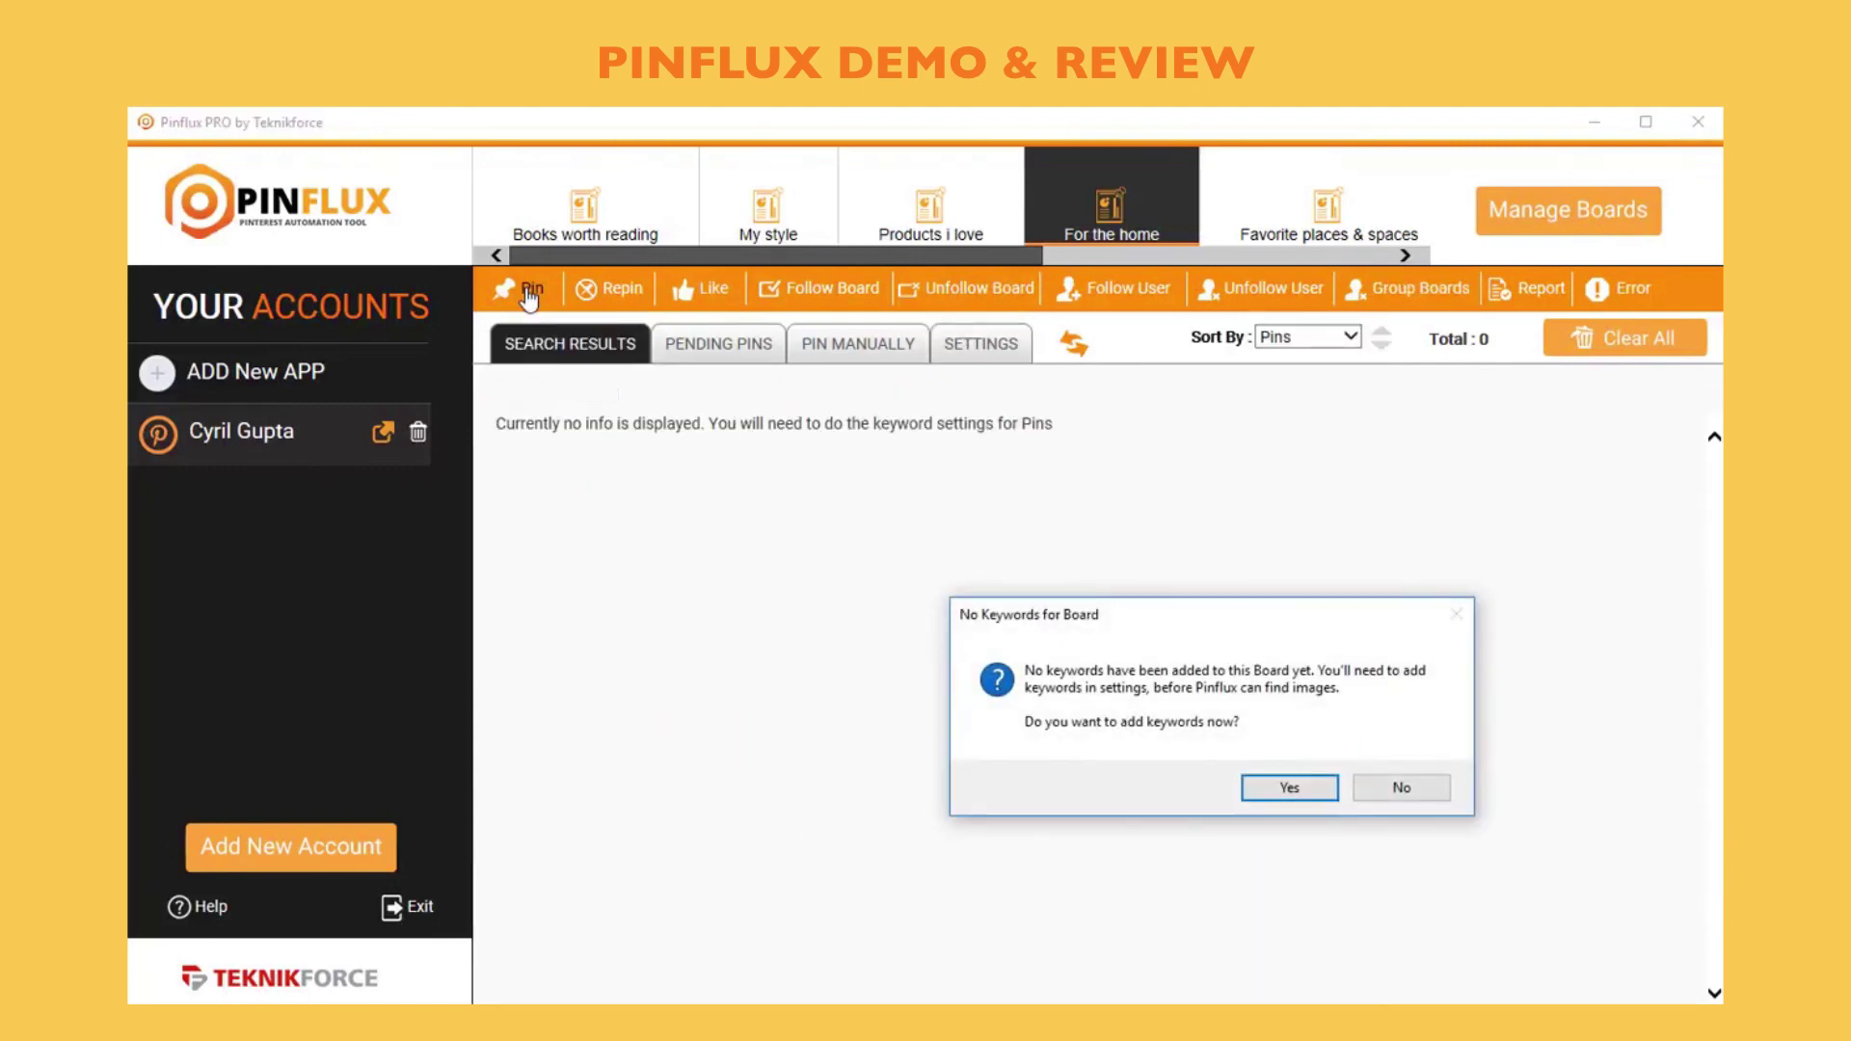
left_click(1271, 789)
left_click(768, 212)
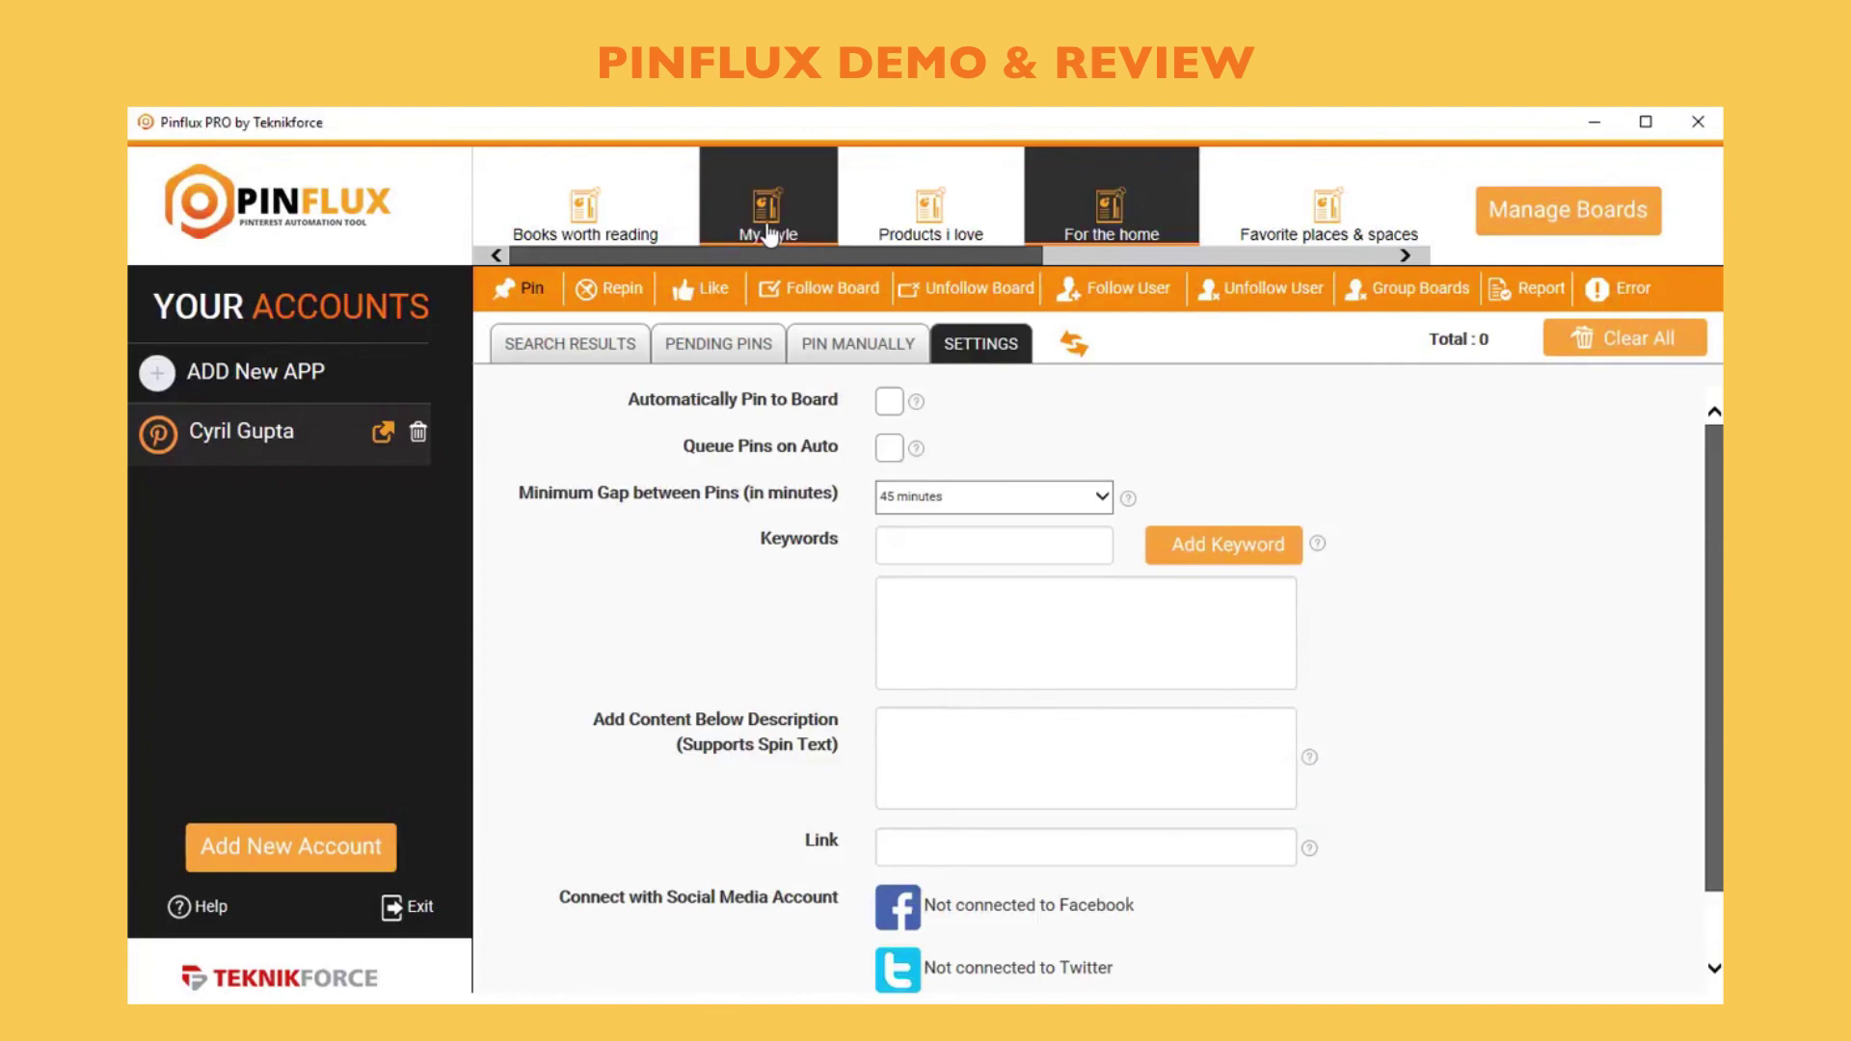